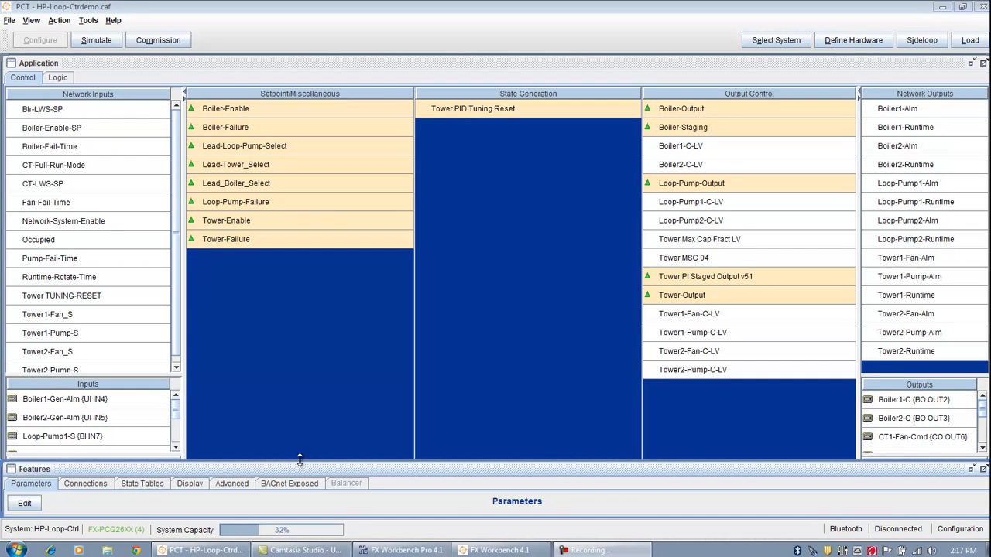
Enlarge the Features pane and show the application's advanced features for HP-Loop-Ctrl.
{"action": "left_click_drag", "start_coordinate": [300, 460], "coordinate": [299, 422]}
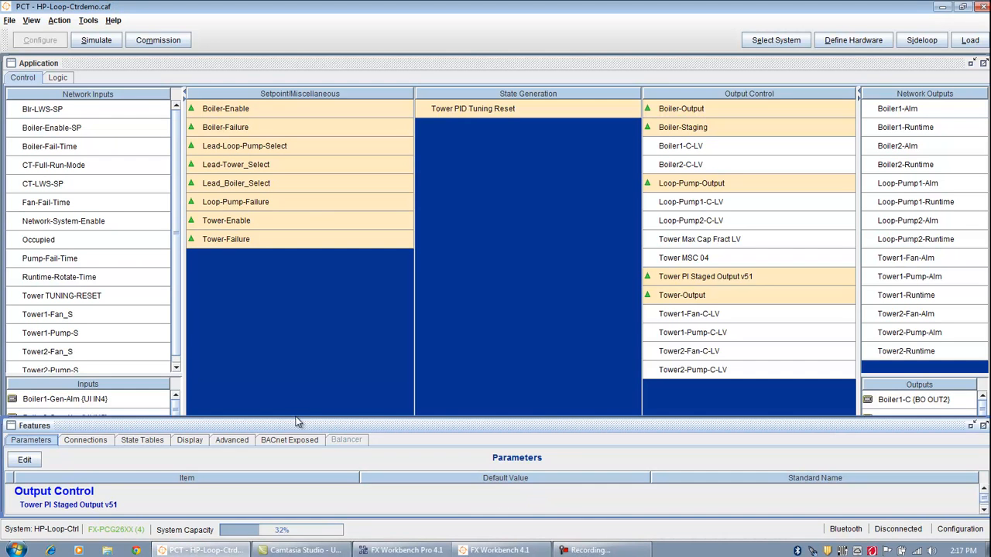
{"action": "left_click", "coordinate": [230, 439]}
{"action": "left_click_drag", "start_coordinate": [67, 484], "coordinate": [118, 485]}
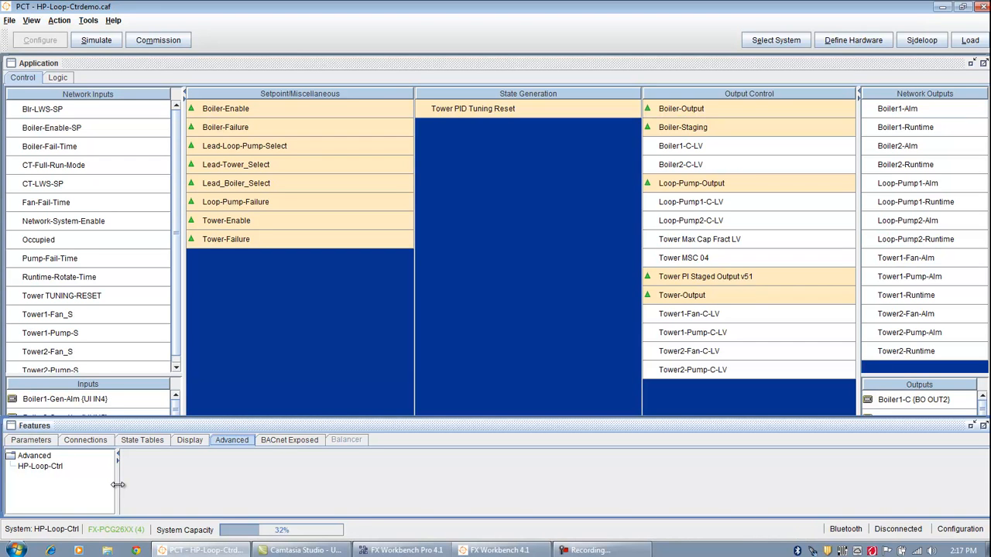
{"action": "left_click", "coordinate": [31, 456]}
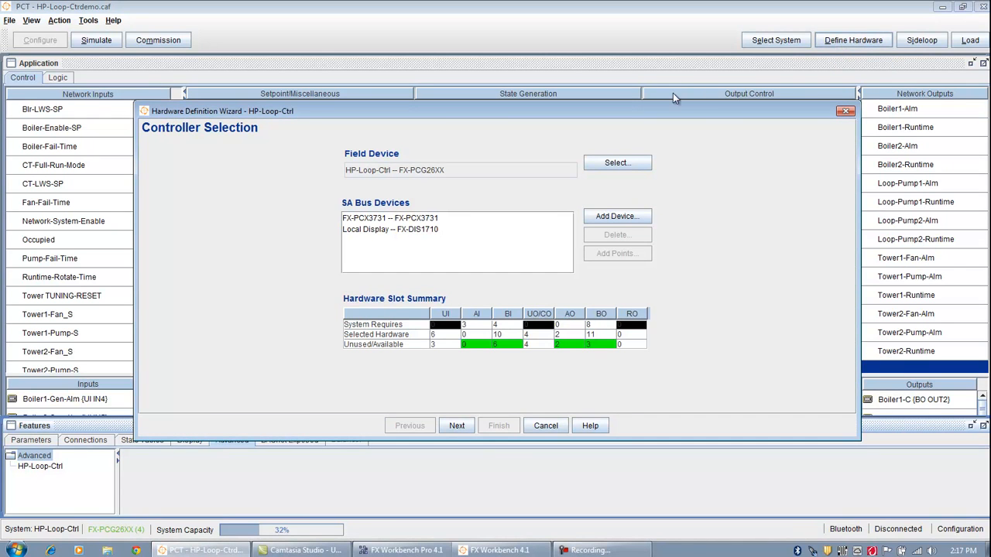
Change the field device in the hardware definition to the FX-PCA2611 controller.
{"action": "left_click", "coordinate": [617, 164]}
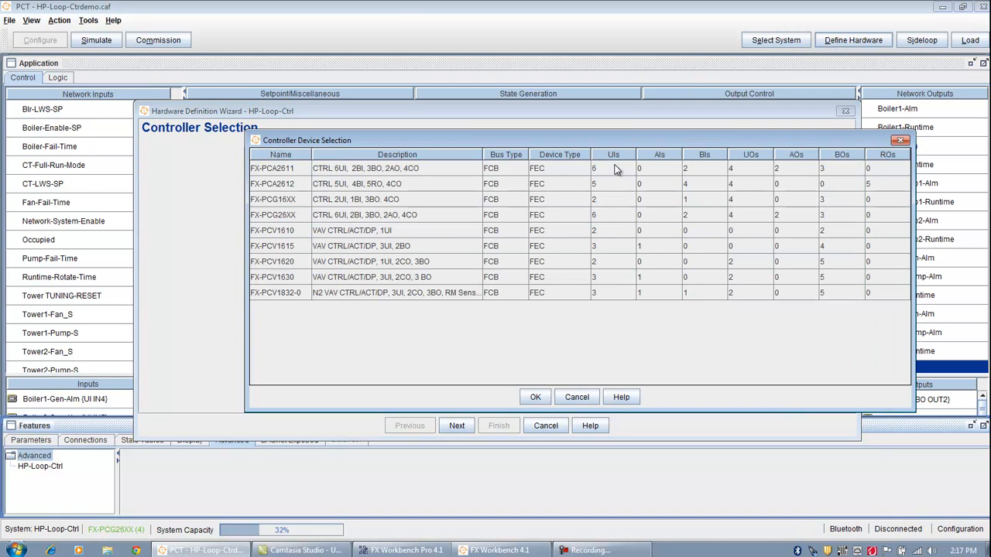
{"action": "left_click", "coordinate": [297, 172]}
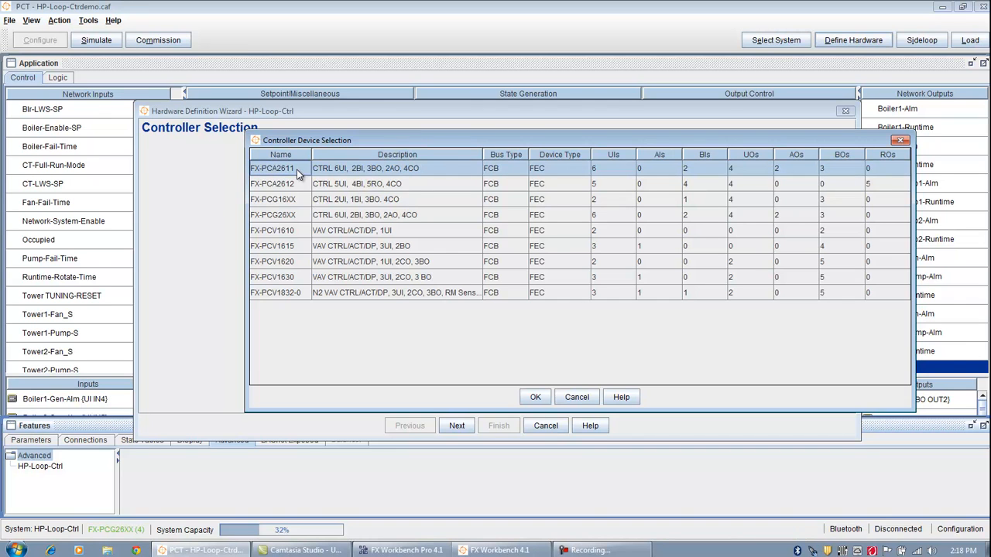
{"action": "left_click", "coordinate": [535, 397]}
{"action": "left_click", "coordinate": [451, 291]}
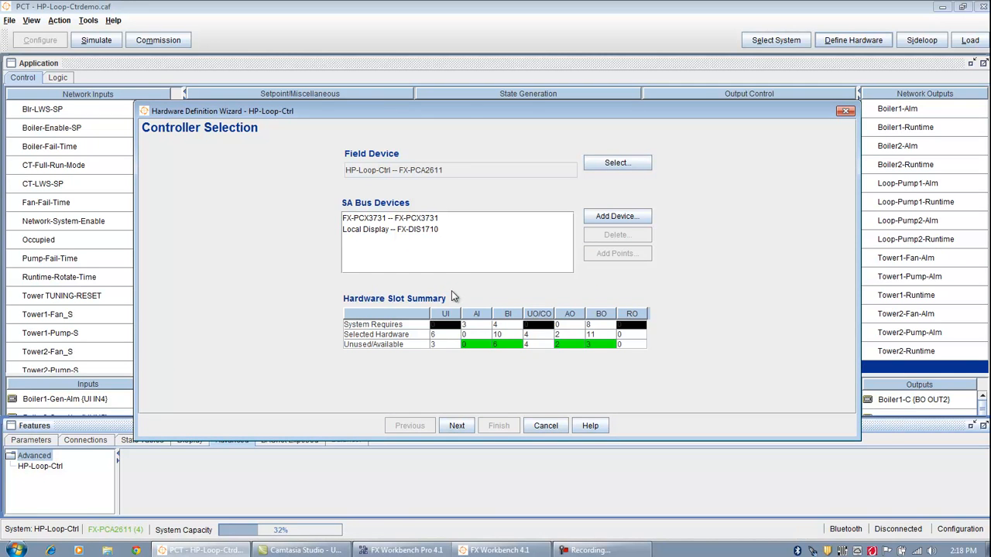
Accept the point assignments, set the controller's device address to 4, and finish the hardware definition.
{"action": "left_click", "coordinate": [447, 426]}
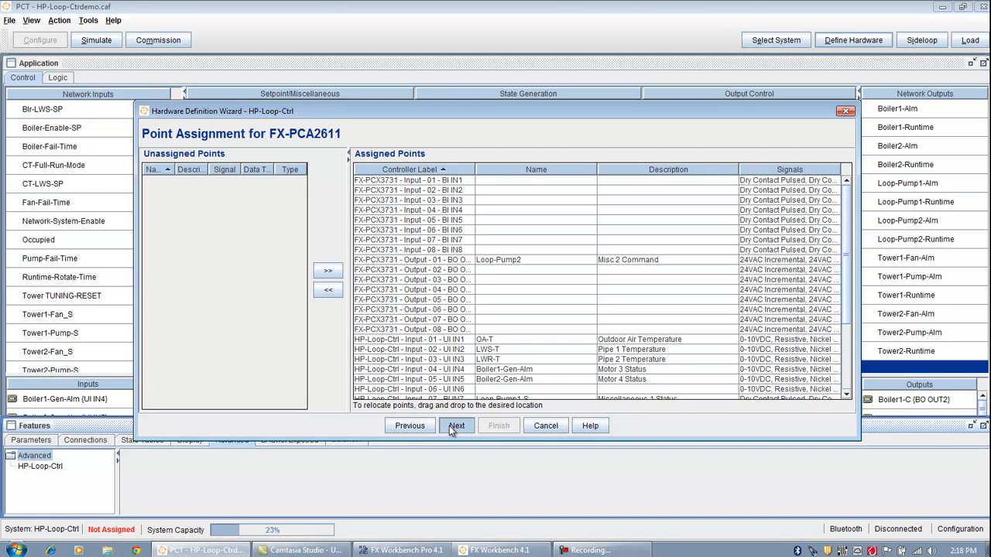
{"action": "left_click", "coordinate": [454, 426]}
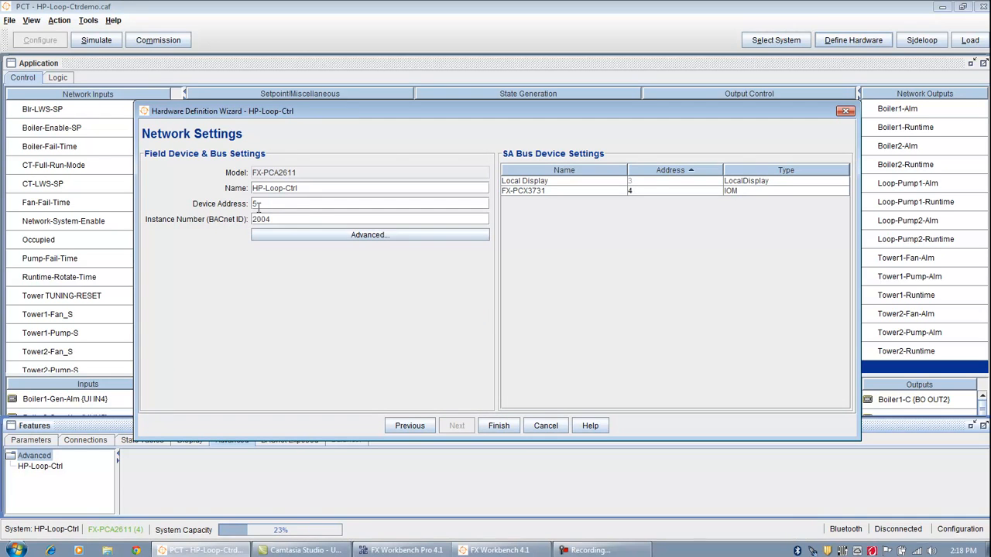
{"action": "type", "text": "4"}
{"action": "key", "text": "BackSpace"}
{"action": "key", "text": "BackSpace"}
{"action": "type", "text": "4"}
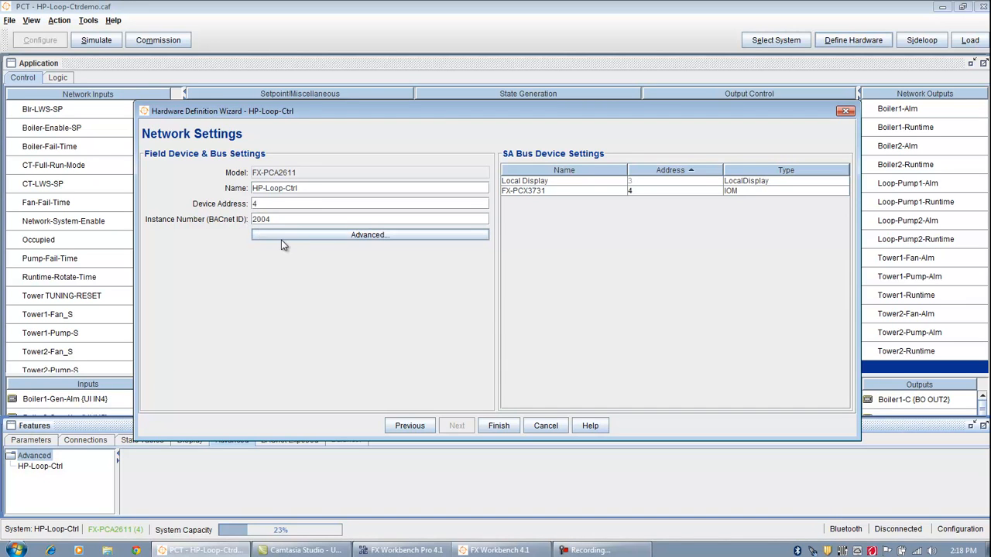
{"action": "left_click", "coordinate": [500, 425]}
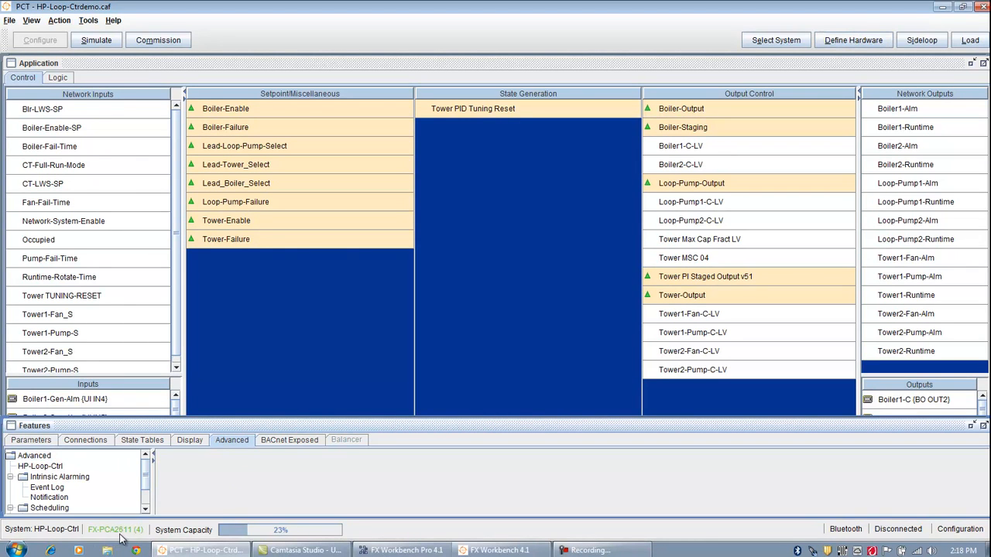
Enlarge the Features pane and add a new schedule to the controller's Schedules folder.
{"action": "left_click_drag", "start_coordinate": [278, 417], "coordinate": [277, 291]}
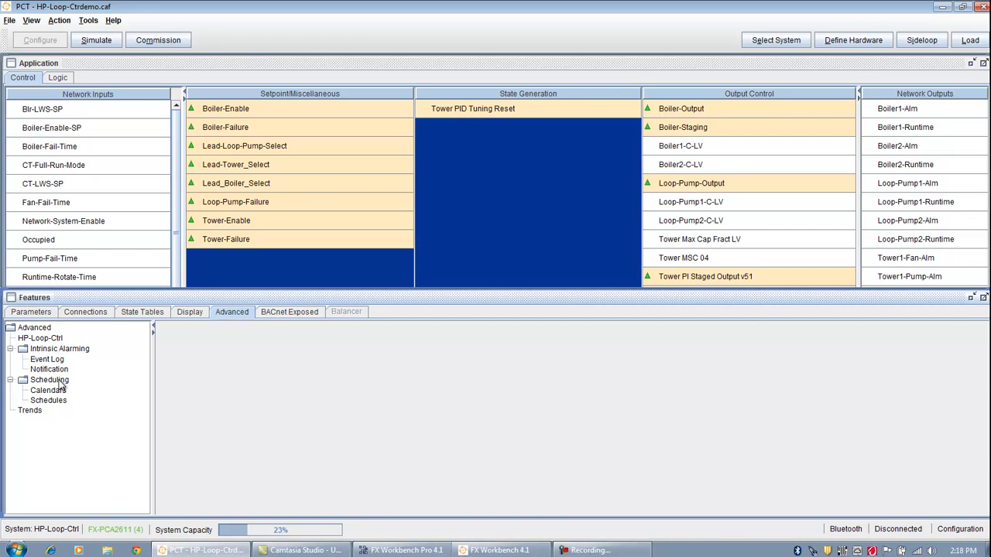
{"action": "left_click", "coordinate": [48, 401]}
{"action": "right_click", "coordinate": [59, 403]}
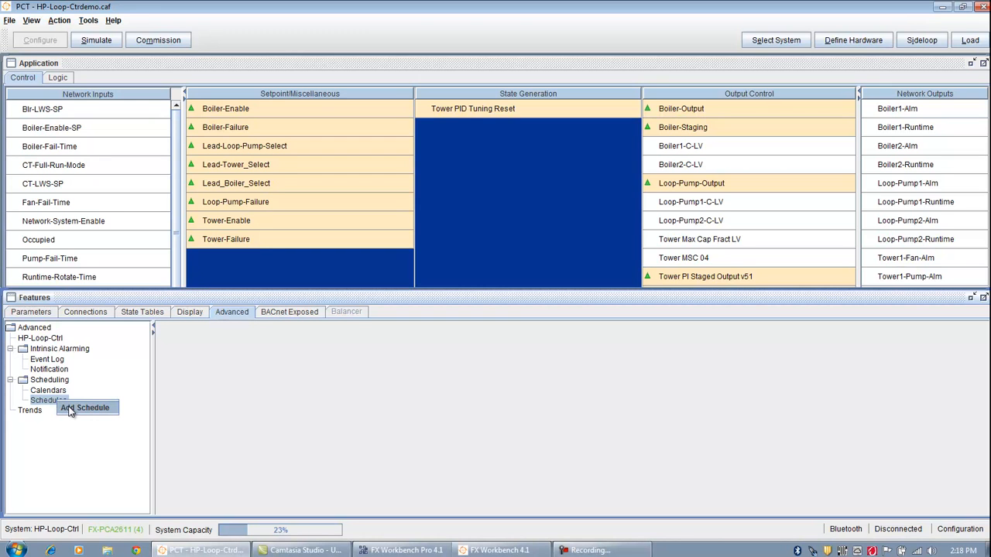
{"action": "left_click", "coordinate": [69, 409]}
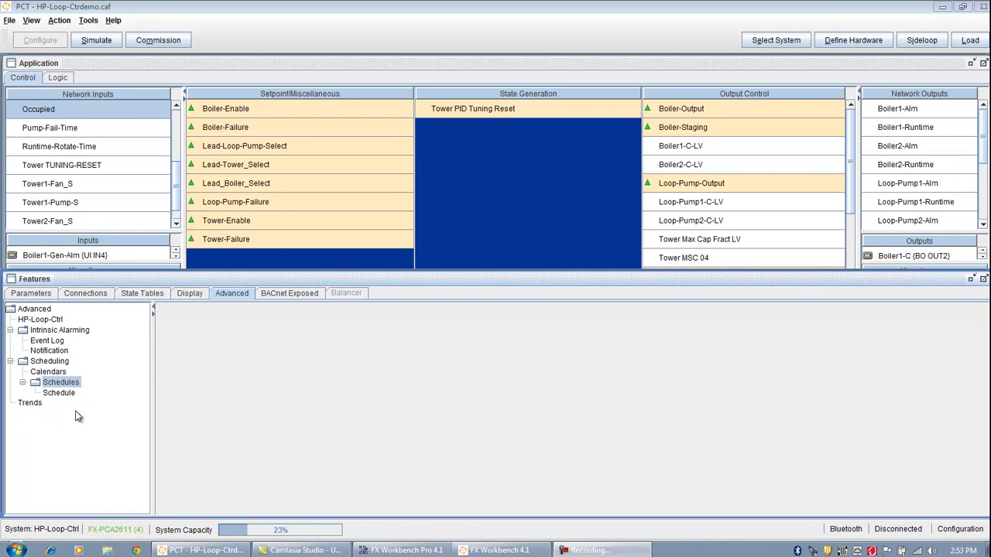
Put the new schedule into edit mode and rename it Occupied-Schedule.
{"action": "left_click", "coordinate": [58, 393]}
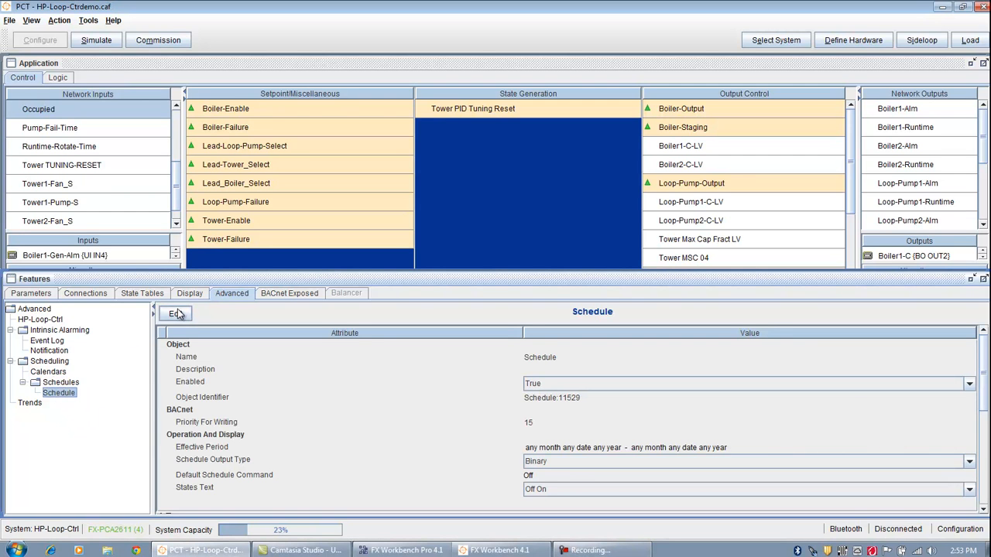
{"action": "left_click", "coordinate": [175, 314]}
{"action": "double_click", "coordinate": [521, 360]}
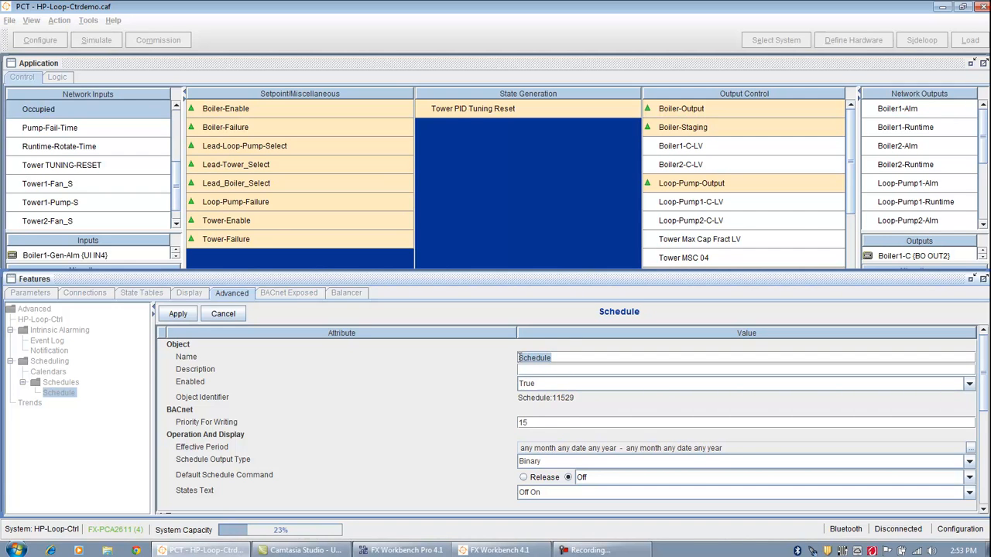
{"action": "left_click", "coordinate": [520, 358]}
{"action": "type", "text": "Occupied-"}
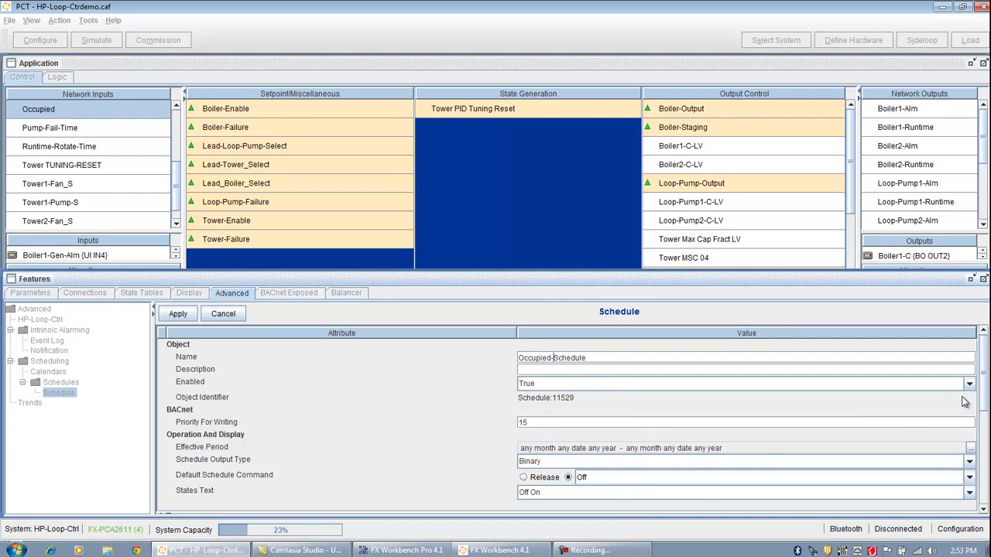
Examine the available schedule output types and the Occupied point among the network inputs.
{"action": "scroll", "coordinate": [985, 391], "scroll_direction": "down", "scroll_amount": 3}
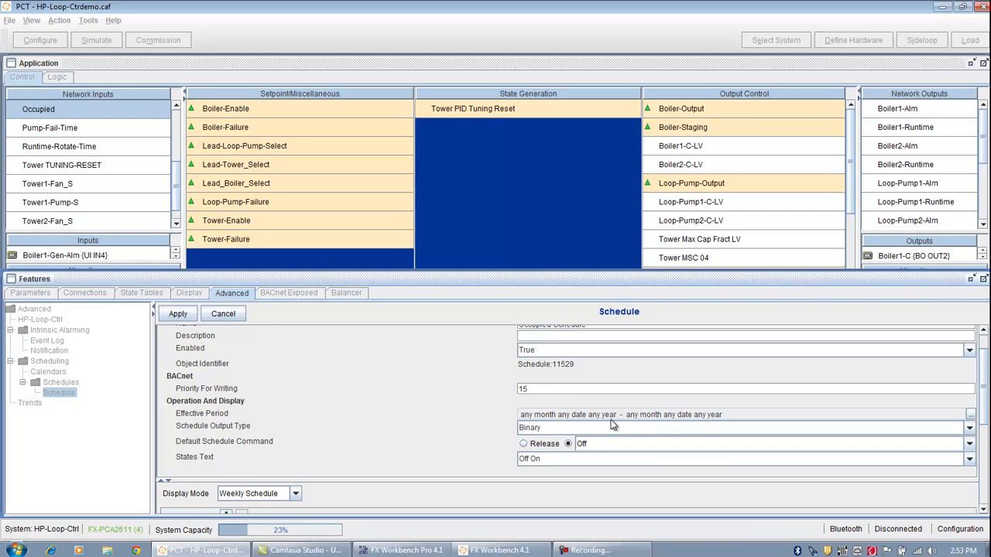
{"action": "left_click", "coordinate": [971, 429]}
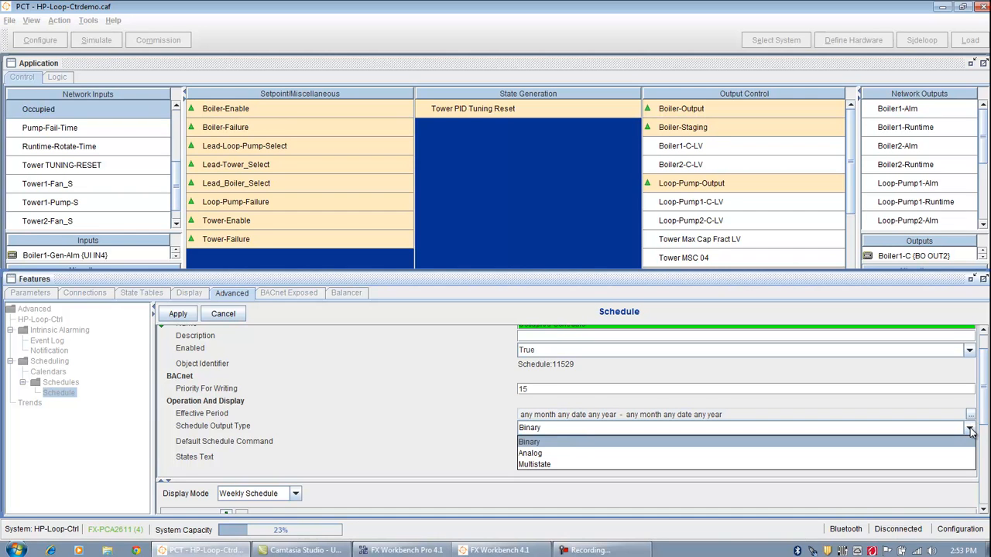
{"action": "left_click", "coordinate": [971, 430]}
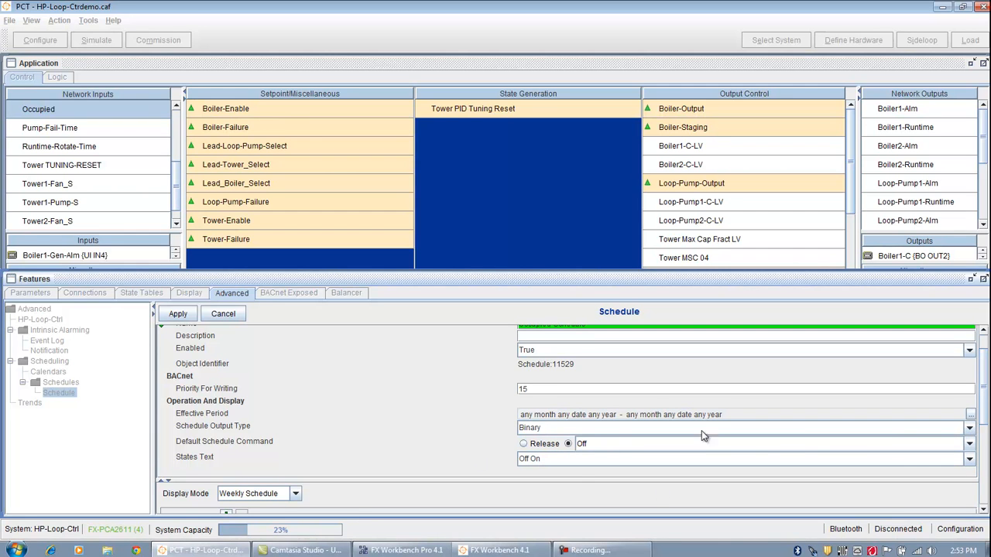
{"action": "left_click", "coordinate": [970, 431]}
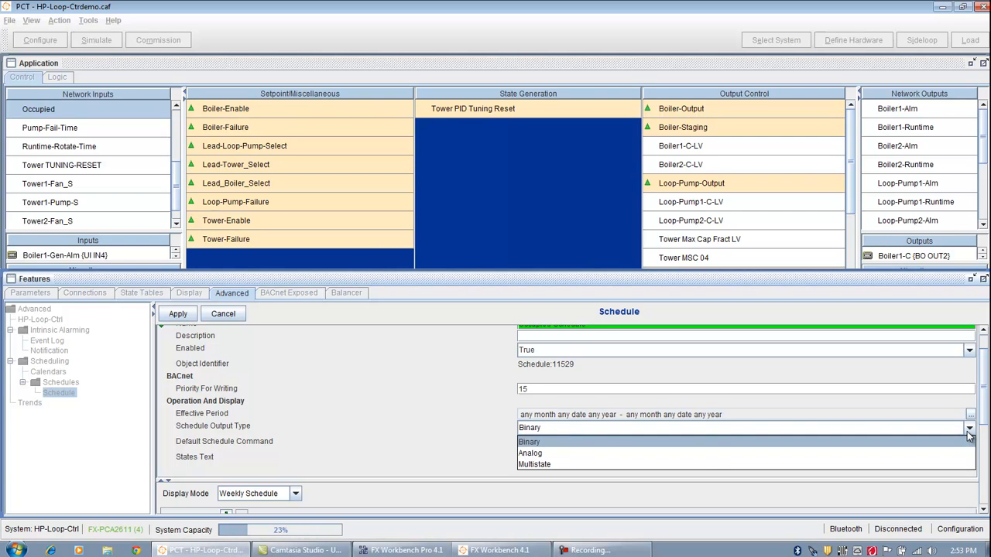
{"action": "left_click", "coordinate": [970, 438]}
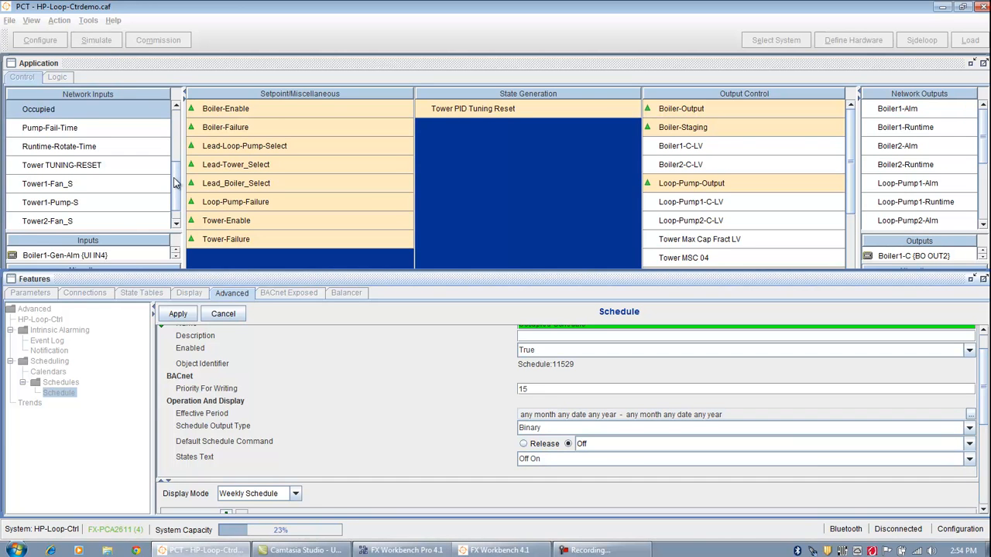
{"action": "scroll", "coordinate": [155, 178], "scroll_direction": "up", "scroll_amount": 3}
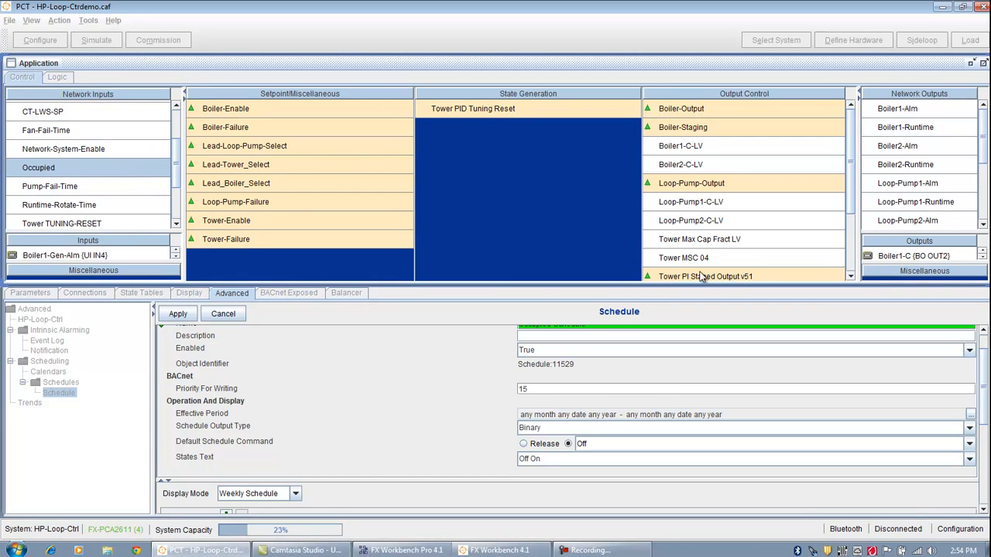
Add the Present Value of the Occupied network input as a scheduled item and apply the schedule changes.
{"action": "left_click_drag", "start_coordinate": [986, 395], "coordinate": [986, 433]}
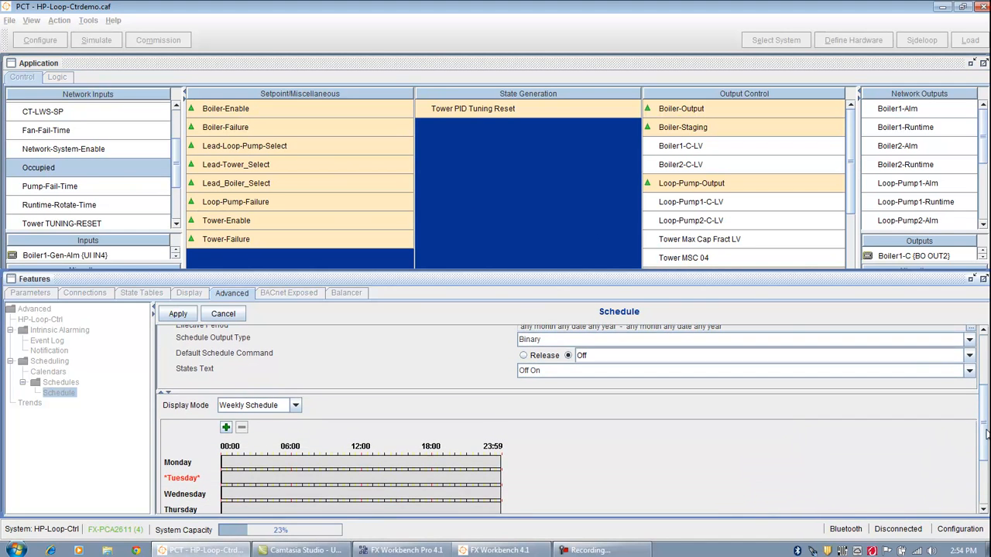
{"action": "left_click", "coordinate": [295, 405]}
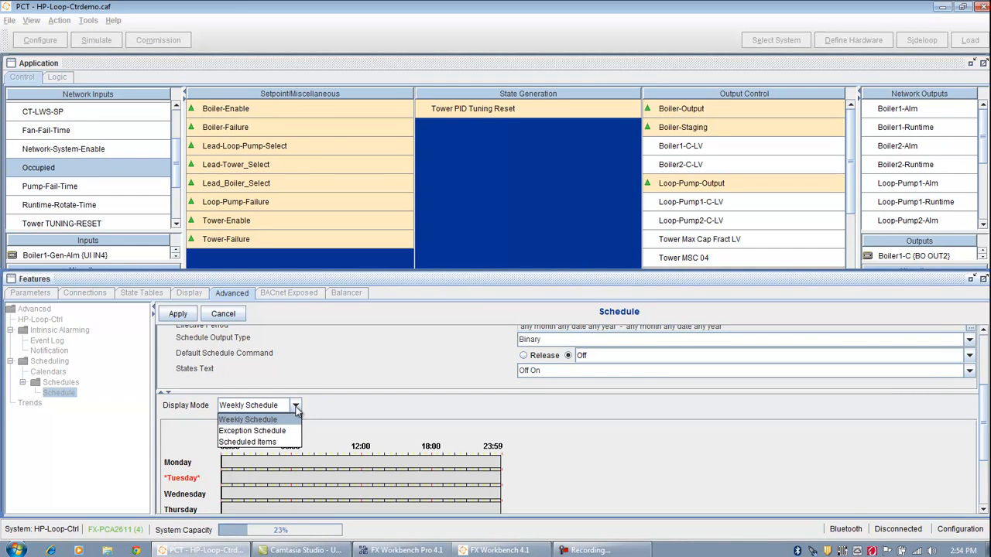
{"action": "left_click", "coordinate": [265, 443]}
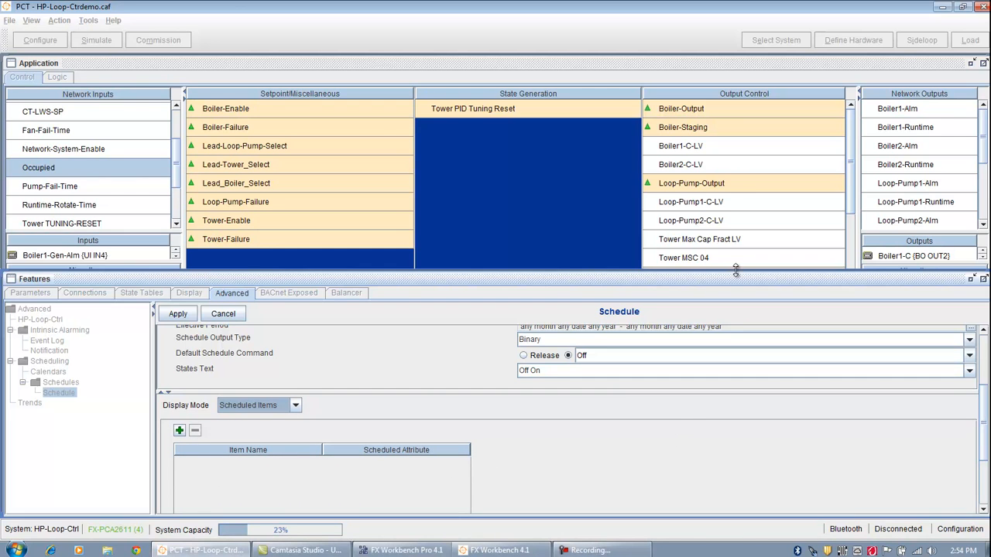
{"action": "left_click_drag", "start_coordinate": [736, 271], "coordinate": [723, 166]}
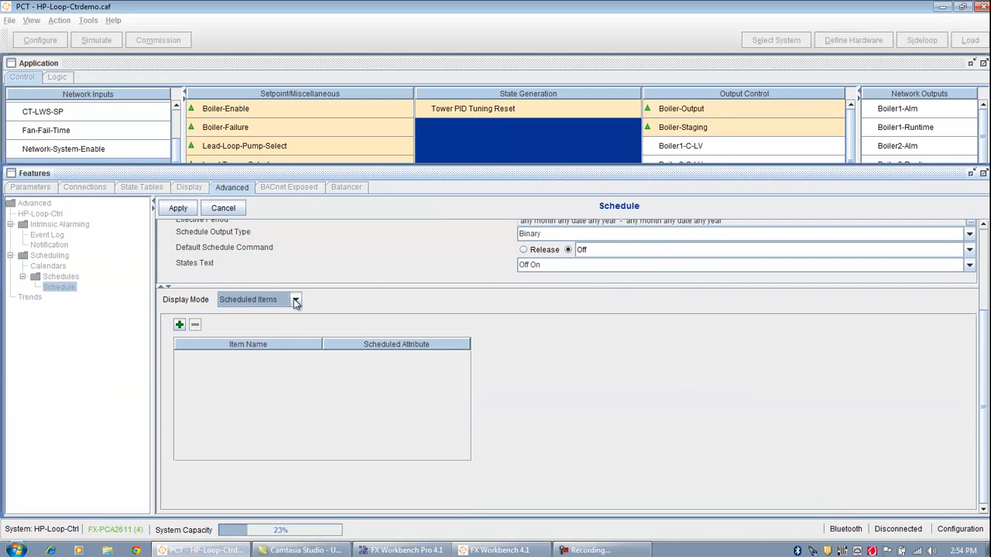
{"action": "left_click", "coordinate": [179, 325]}
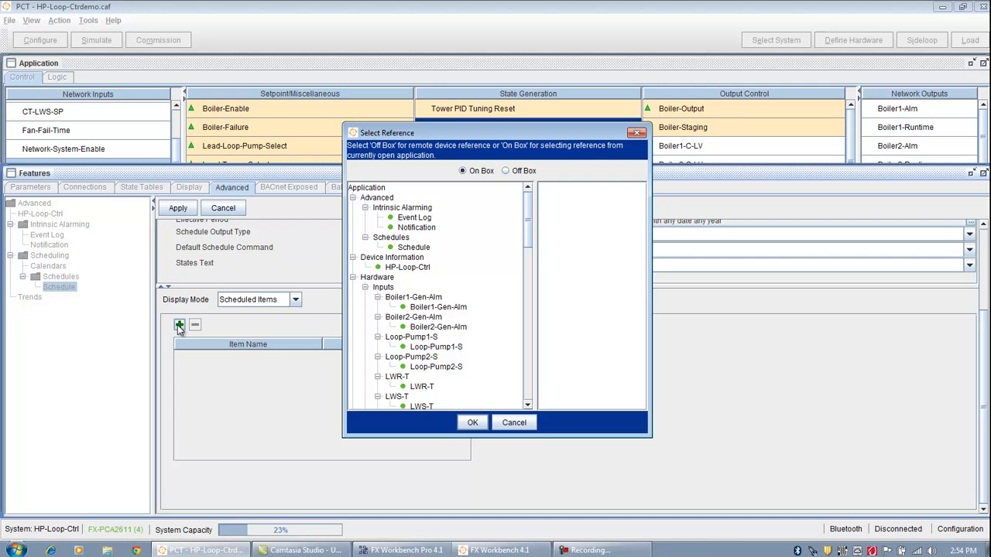
{"action": "left_click_drag", "start_coordinate": [527, 241], "coordinate": [525, 347]}
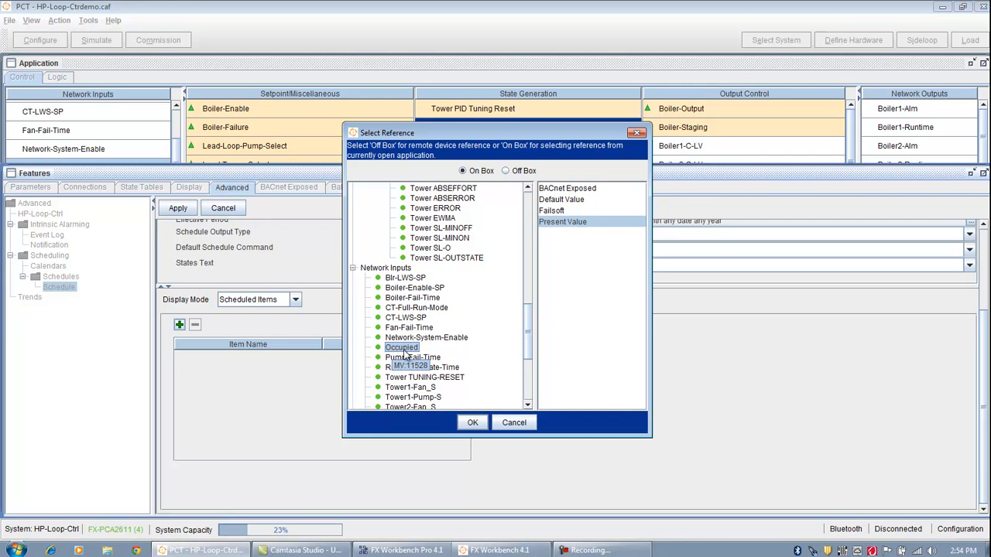
{"action": "left_click", "coordinate": [472, 424]}
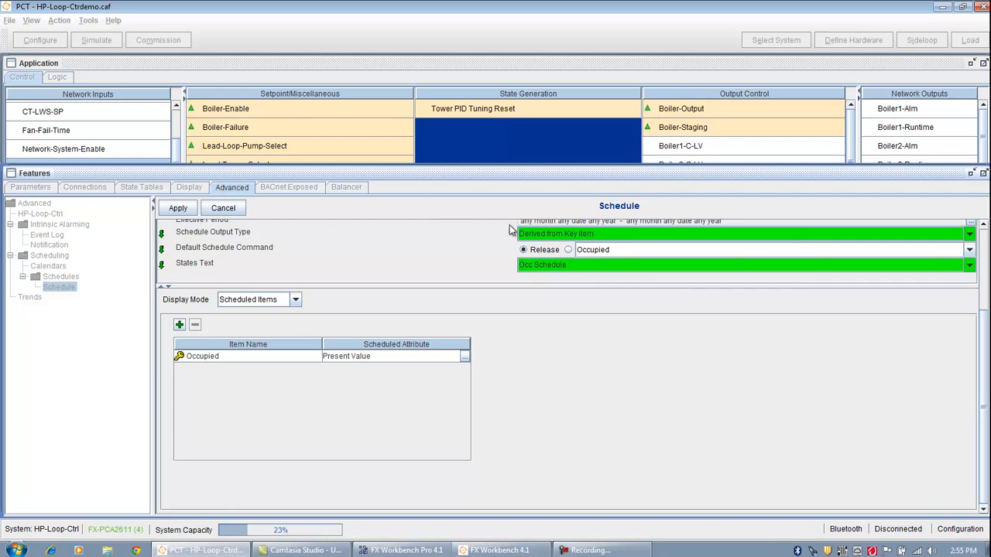
{"action": "left_click", "coordinate": [186, 210]}
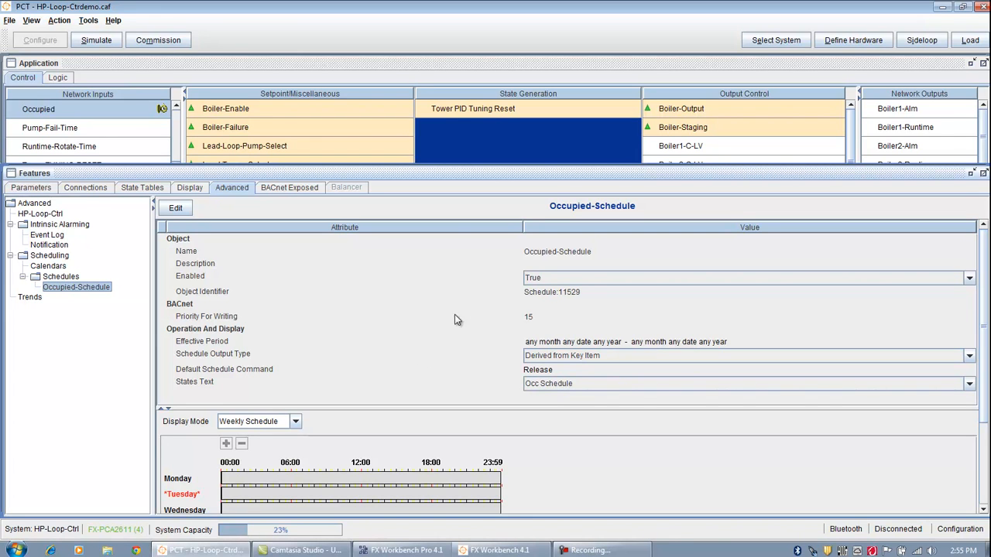
Put Occupied-Schedule into edit mode and enlarge the Features pane to show all seven days of the weekly schedule.
{"action": "left_click", "coordinate": [177, 211]}
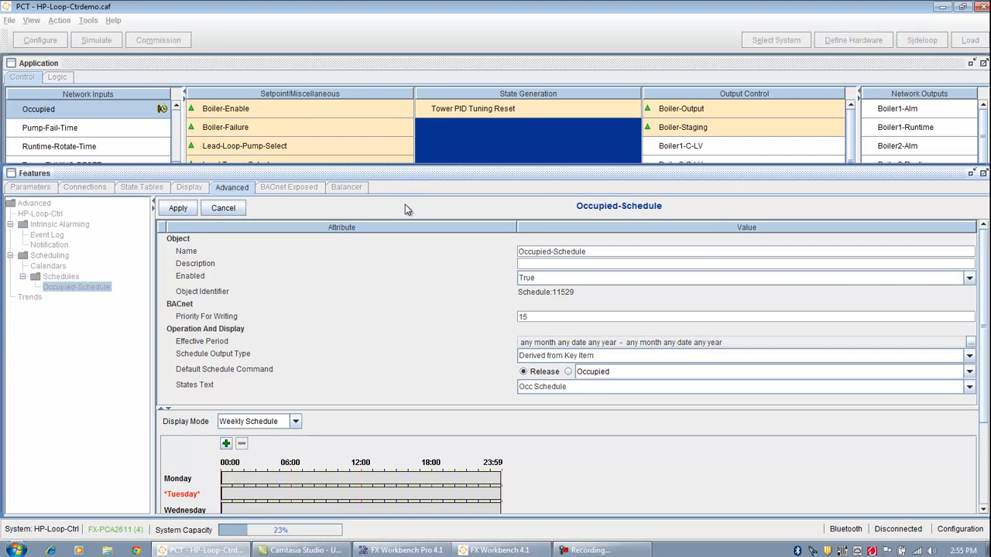
{"action": "left_click_drag", "start_coordinate": [424, 167], "coordinate": [425, 125]}
{"action": "left_click_drag", "start_coordinate": [986, 406], "coordinate": [986, 443]}
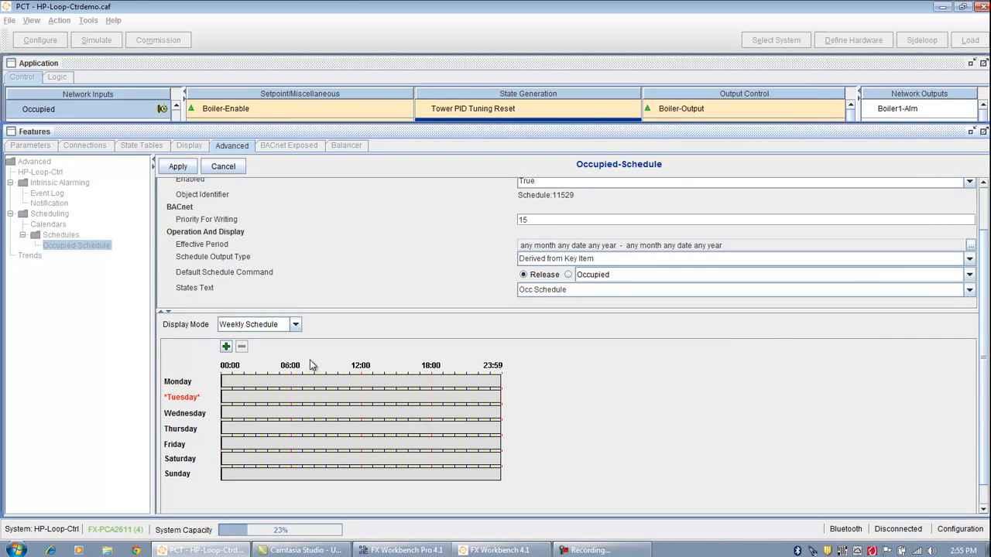
Add an UnOccupied event at 18:00 for all days of the weekly schedule.
{"action": "left_click", "coordinate": [226, 348]}
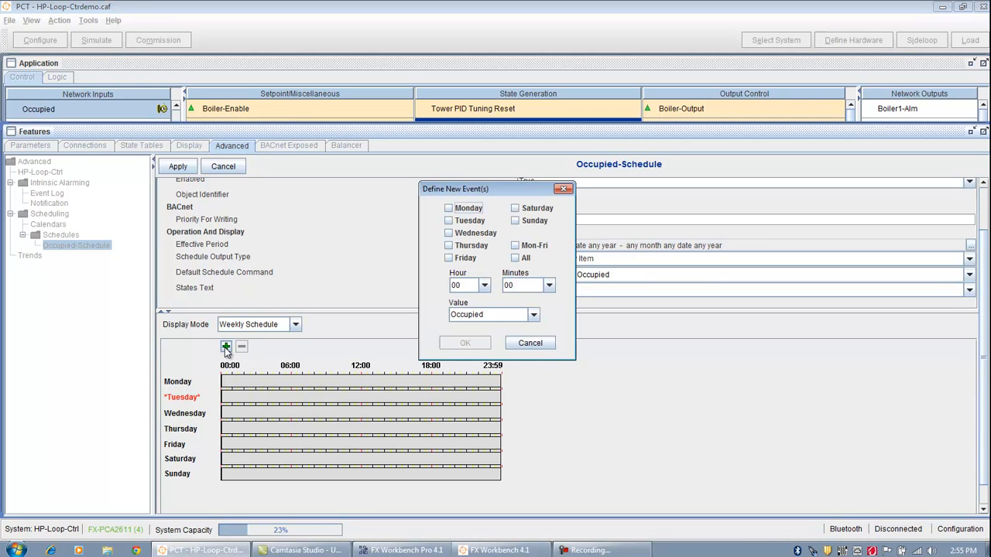
{"action": "left_click", "coordinate": [515, 259]}
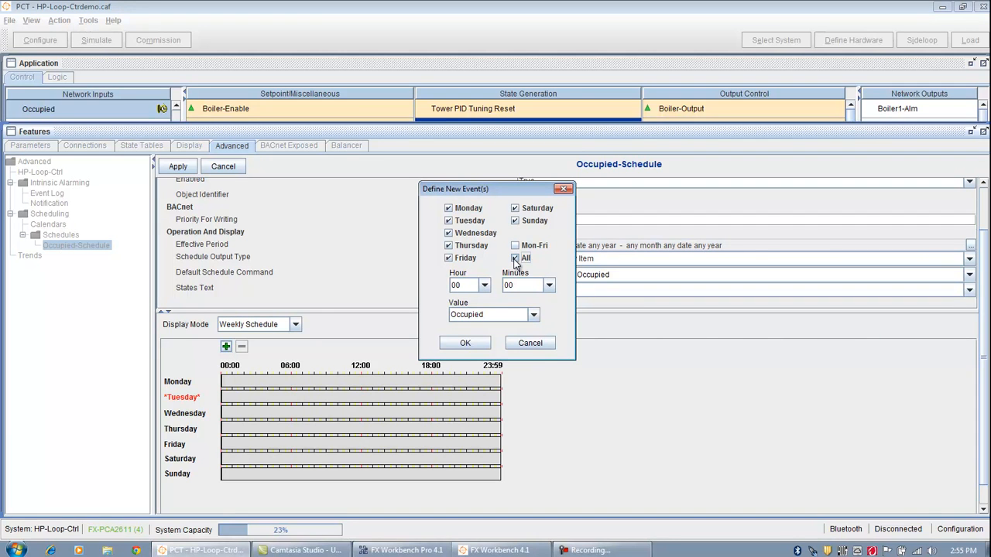
{"action": "left_click", "coordinate": [485, 287]}
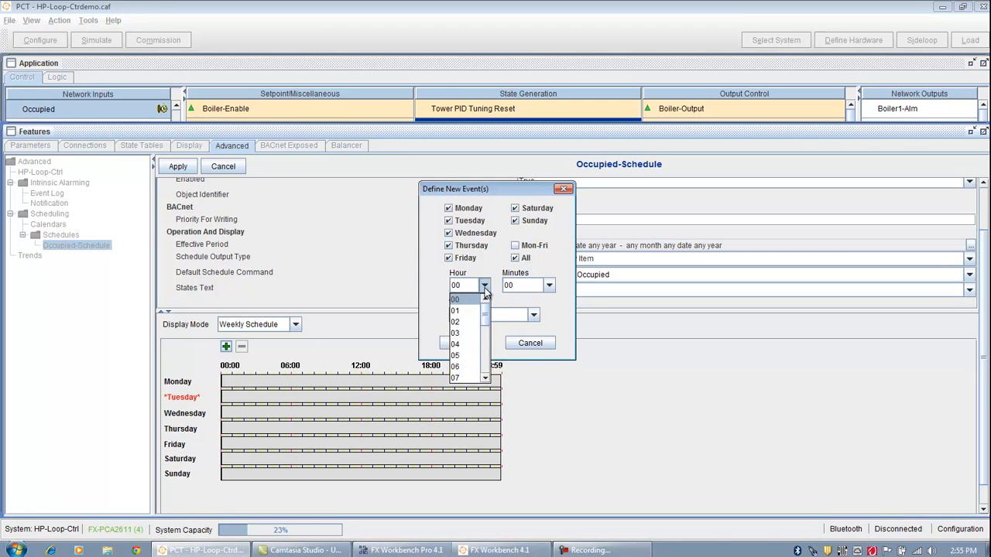
{"action": "left_click", "coordinate": [486, 378]}
{"action": "left_click", "coordinate": [486, 379]}
{"action": "left_click", "coordinate": [486, 378]}
{"action": "left_click", "coordinate": [486, 379]}
{"action": "left_click", "coordinate": [486, 379]}
{"action": "left_click", "coordinate": [486, 379]}
{"action": "left_click", "coordinate": [487, 379]}
{"action": "left_click", "coordinate": [486, 379]}
{"action": "left_click", "coordinate": [486, 378]}
{"action": "left_click", "coordinate": [486, 378]}
{"action": "left_click", "coordinate": [486, 378]}
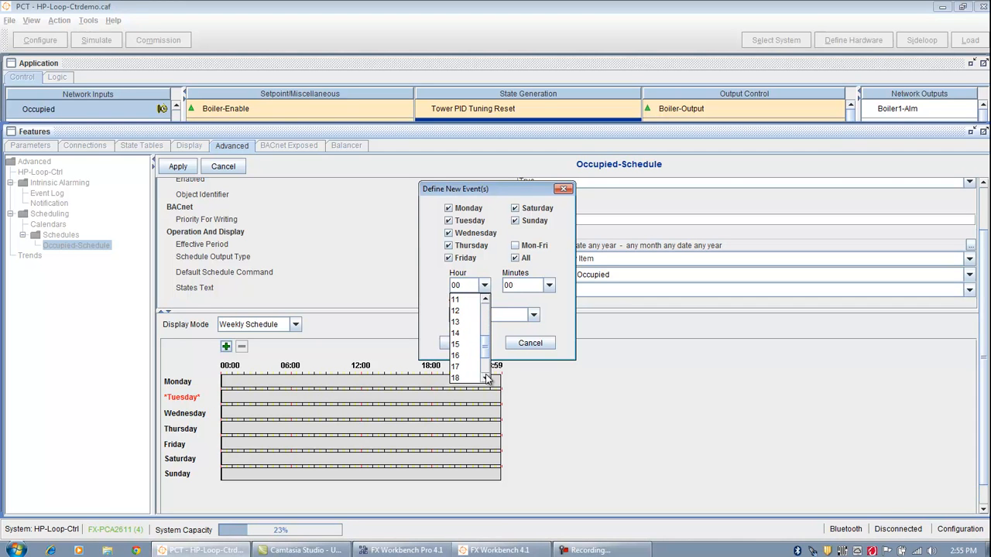
{"action": "left_click", "coordinate": [486, 379]}
{"action": "left_click", "coordinate": [465, 369]}
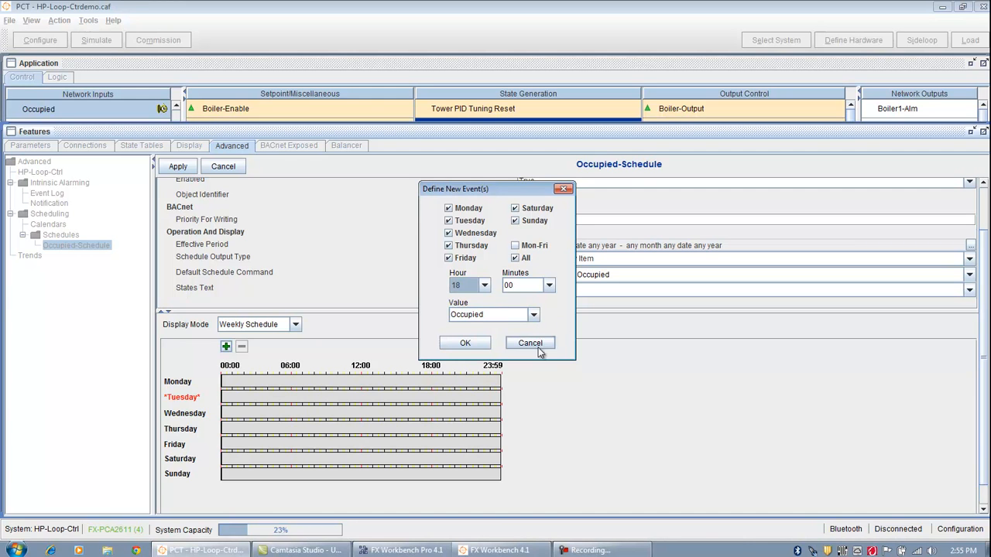
{"action": "left_click", "coordinate": [533, 316]}
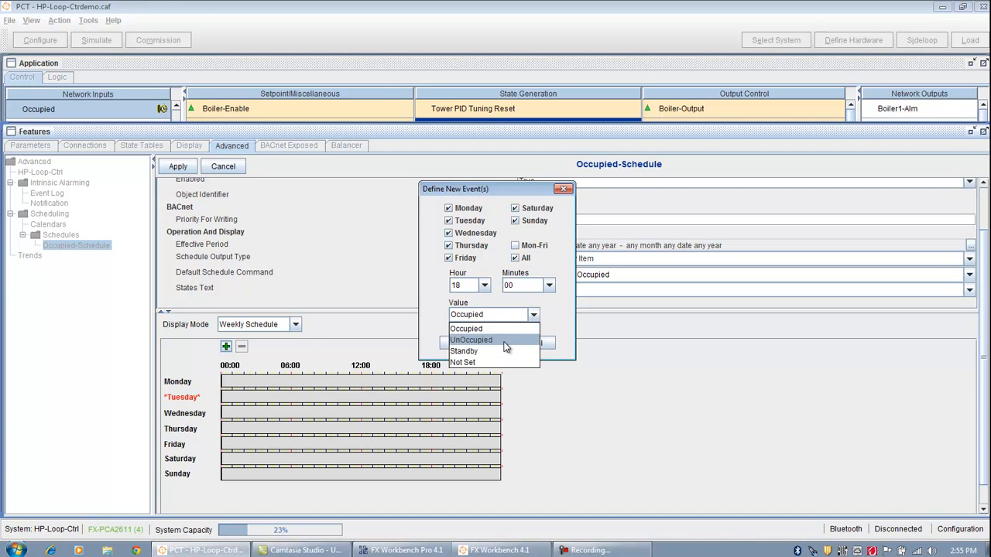
{"action": "left_click", "coordinate": [515, 339]}
{"action": "left_click", "coordinate": [483, 348]}
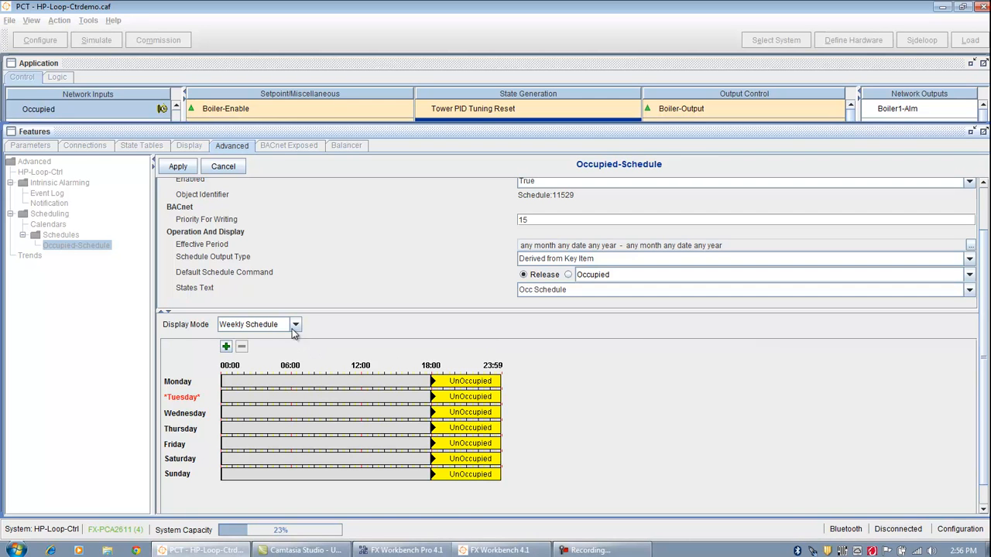
Add an Occupied event at 07:00 for Mon-Fri and move the start of the Saturday and Sunday UnOccupied events to 00:00.
{"action": "left_click", "coordinate": [226, 347]}
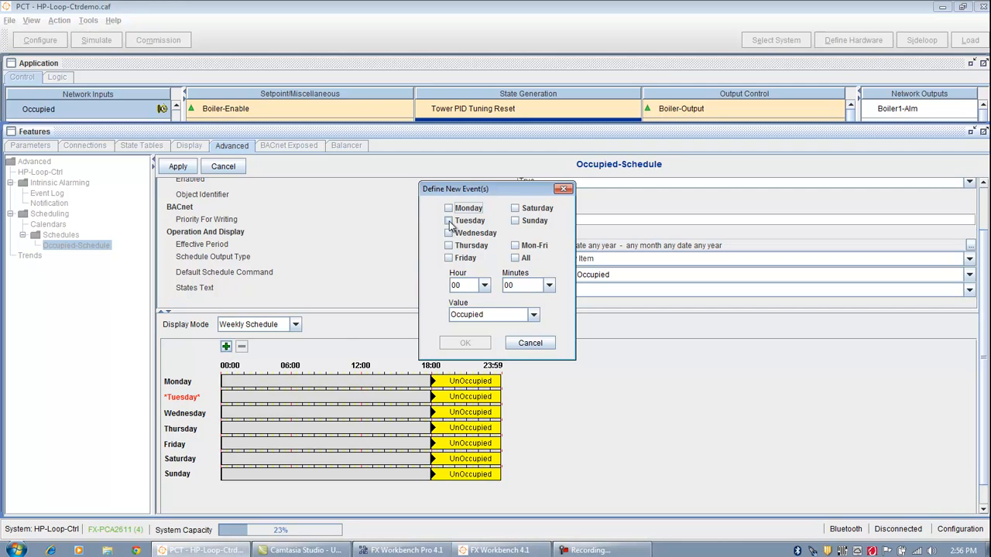
{"action": "left_click", "coordinate": [515, 246]}
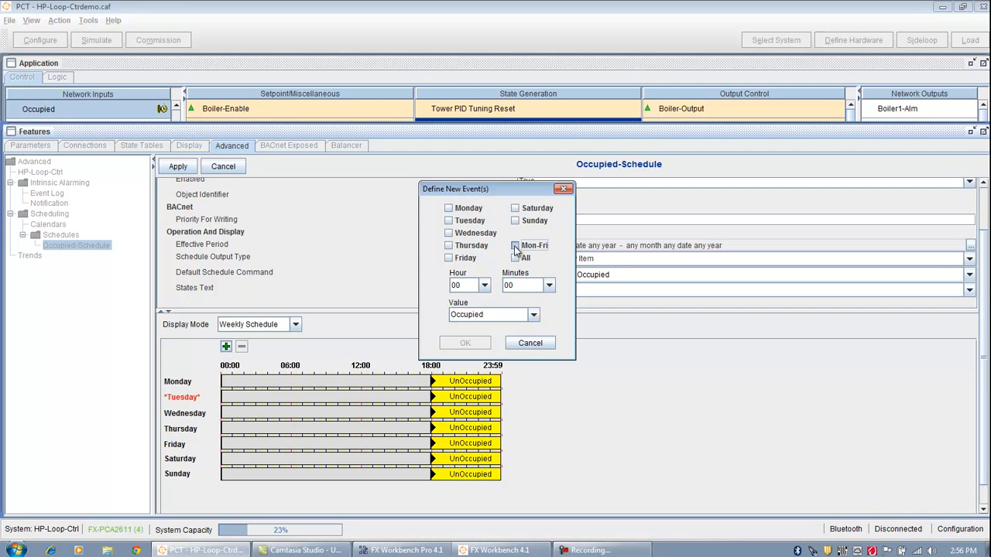
{"action": "left_click", "coordinate": [484, 286]}
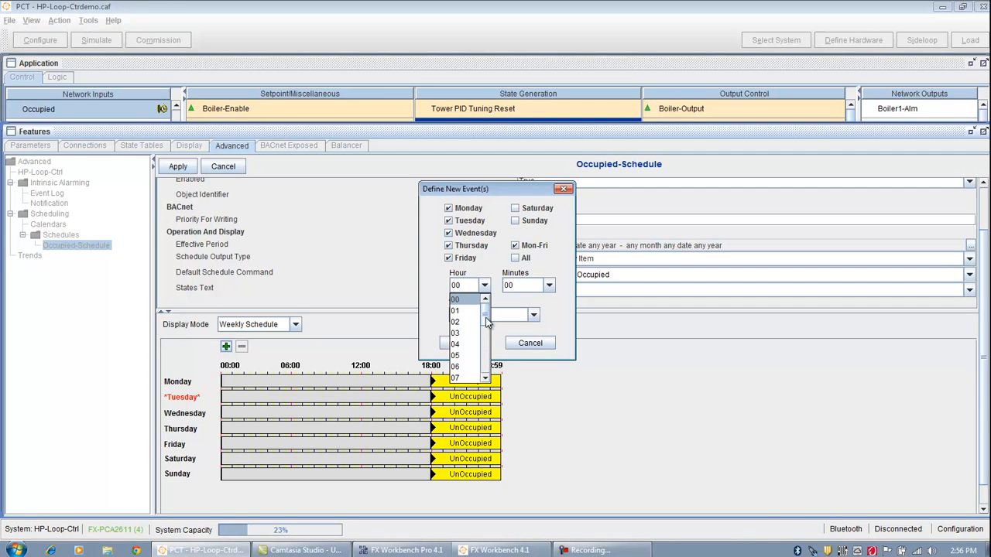
{"action": "left_click", "coordinate": [471, 378]}
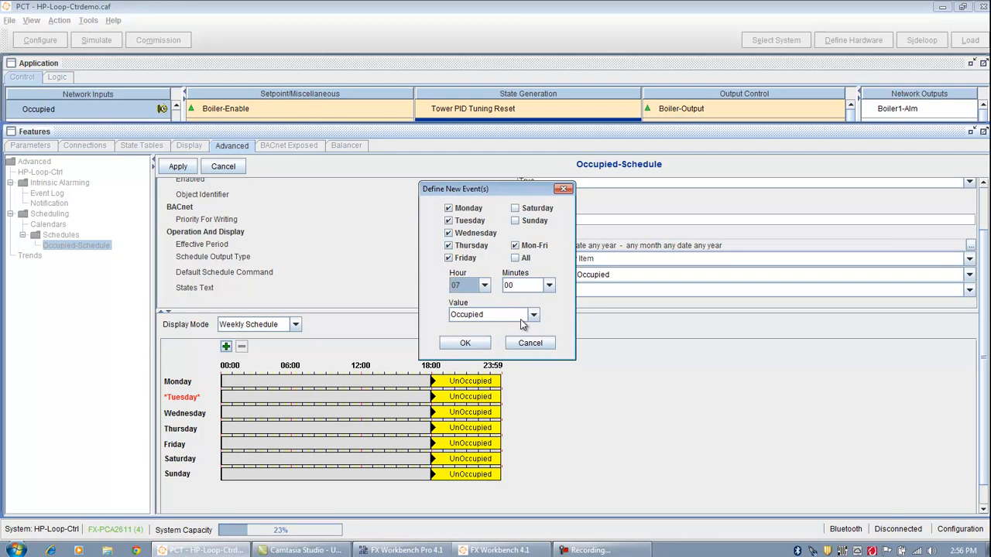
{"action": "left_click", "coordinate": [466, 343]}
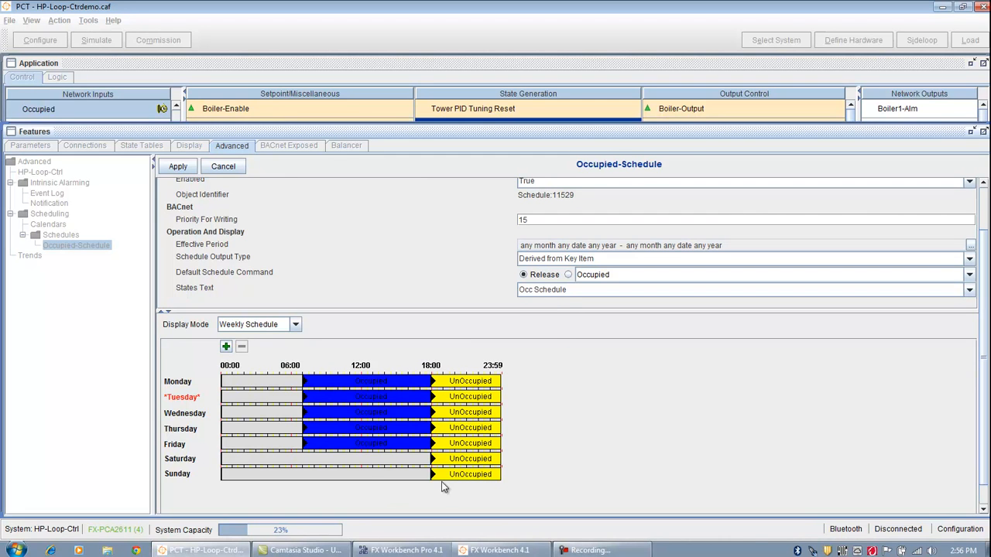
{"action": "mouse_move", "coordinate": [432, 465]}
{"action": "left_mouse_down"}
{"action": "mouse_move", "coordinate": [407, 446]}
{"action": "mouse_move", "coordinate": [222, 445]}
{"action": "left_mouse_up"}
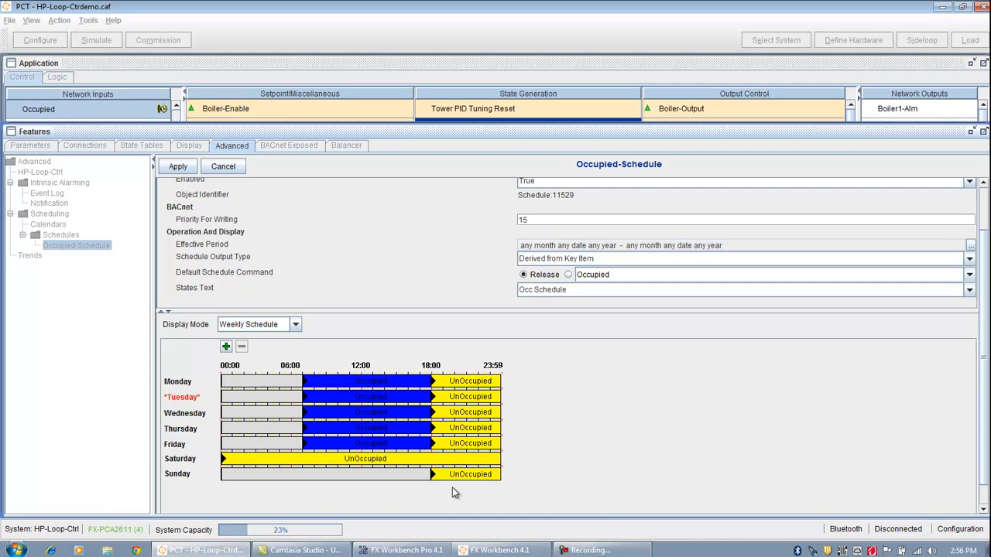
{"action": "left_click_drag", "start_coordinate": [432, 480], "coordinate": [221, 475]}
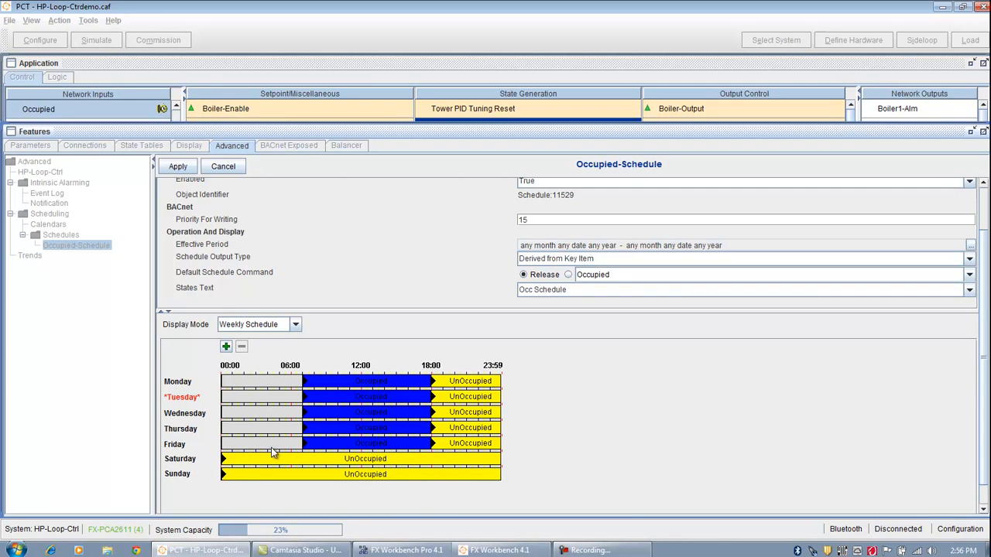
Add an UnOccupied event at 00:00 for Mon-Fri and apply the schedule changes.
{"action": "left_click", "coordinate": [226, 347]}
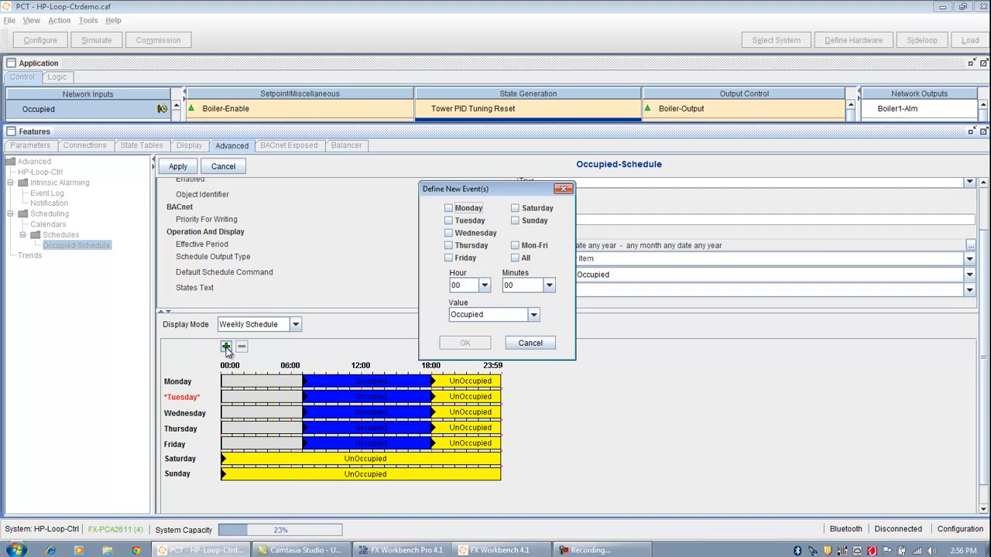
{"action": "left_click", "coordinate": [514, 246]}
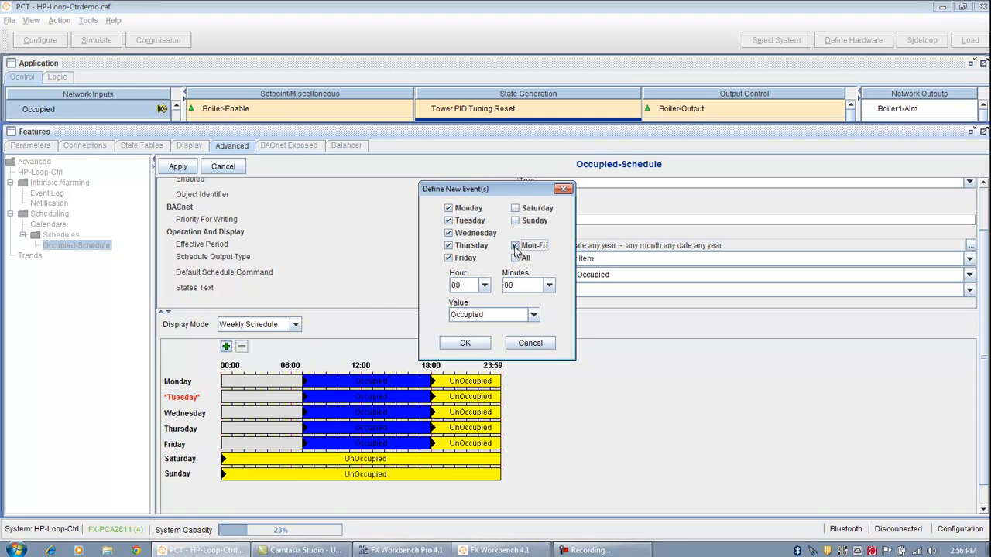
{"action": "left_click", "coordinate": [535, 316]}
{"action": "left_click", "coordinate": [504, 341]}
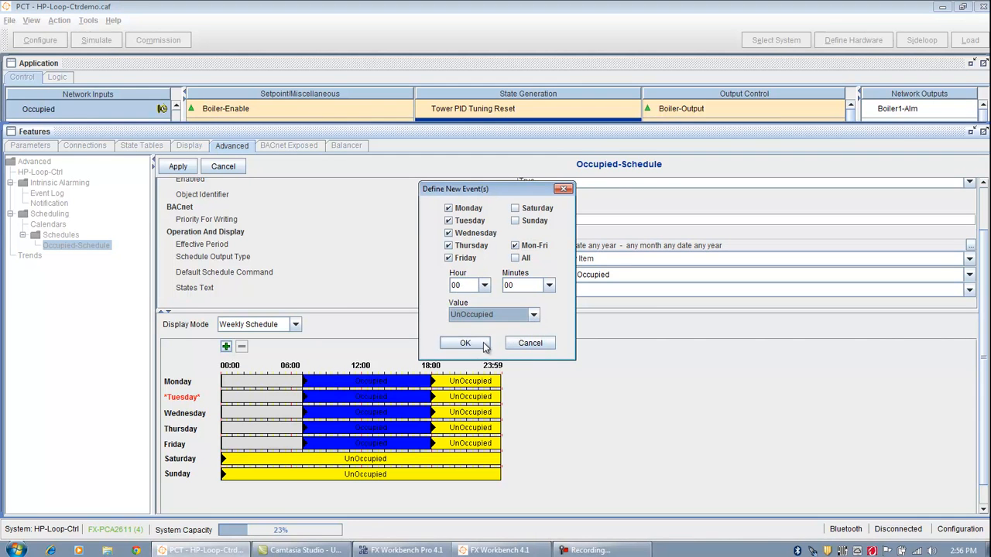
{"action": "left_click", "coordinate": [486, 345]}
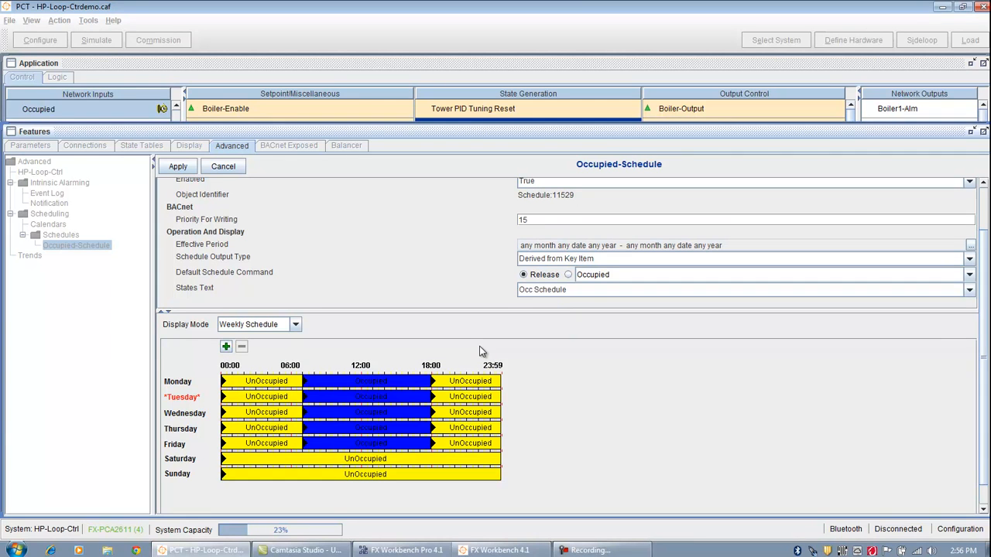
{"action": "left_click", "coordinate": [178, 167]}
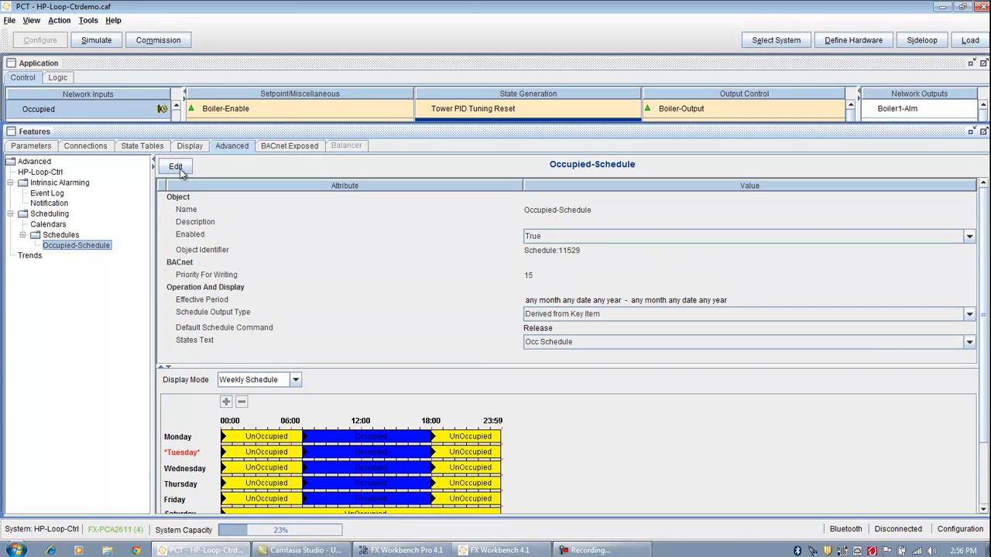
Add a new calendar to the Calendars item under Scheduling.
{"action": "left_click", "coordinate": [49, 225]}
{"action": "right_click", "coordinate": [51, 226]}
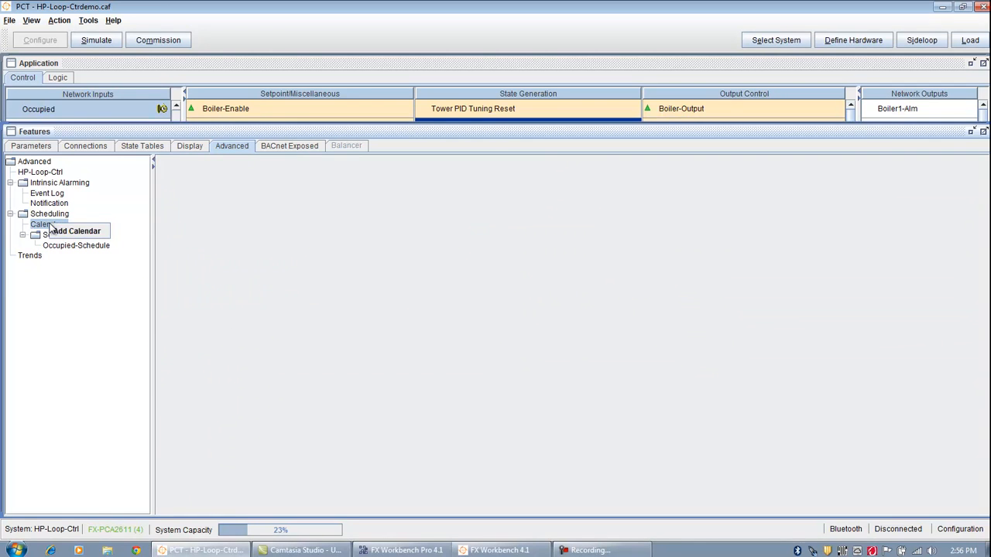
{"action": "left_click", "coordinate": [62, 231]}
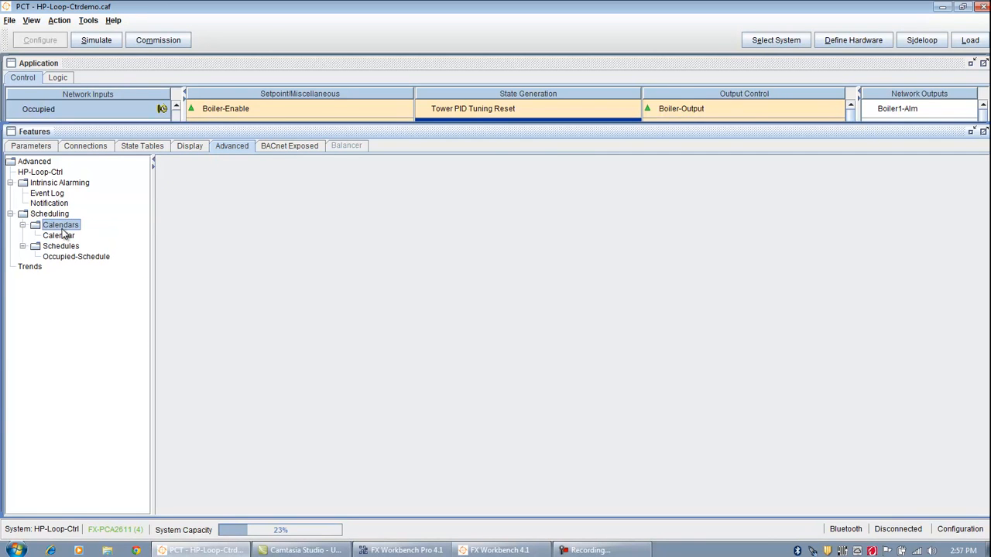
Open the new calendar for editing and rename it Exception-Calendar.
{"action": "left_click", "coordinate": [62, 237]}
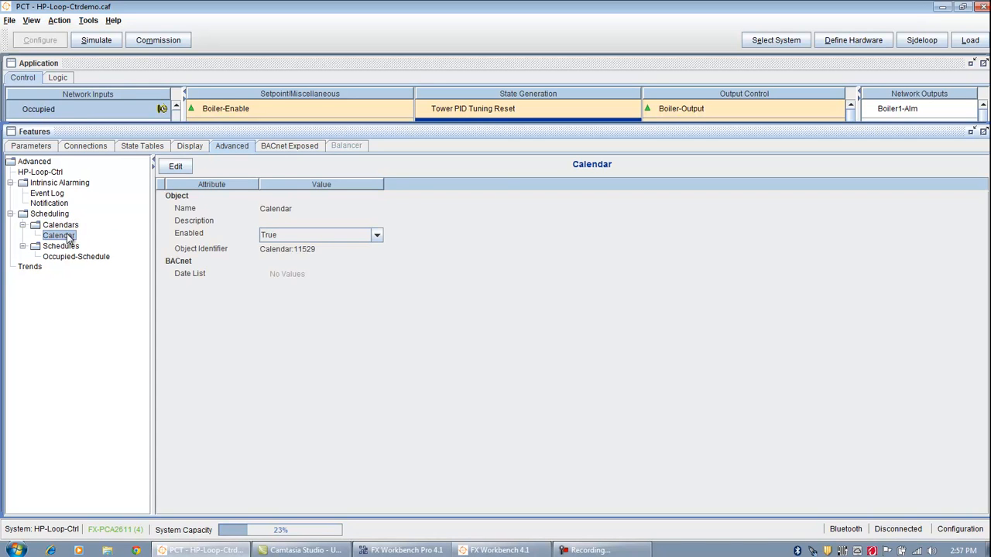
{"action": "left_click", "coordinate": [177, 169]}
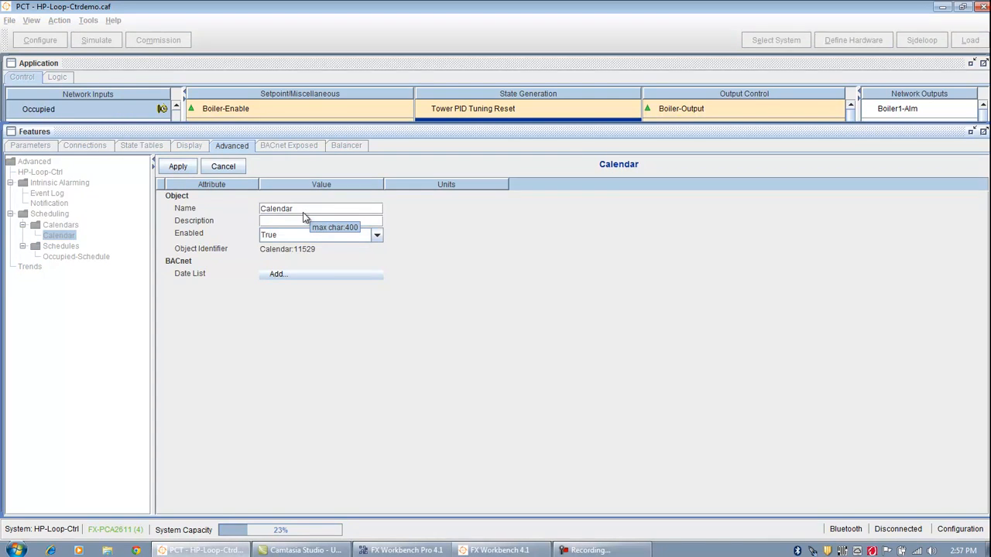
{"action": "left_click", "coordinate": [262, 208]}
{"action": "left_click", "coordinate": [261, 209]}
{"action": "type", "text": "Exc"}
{"action": "key", "text": "BackSpace"}
{"action": "key", "text": "BackSpace"}
{"action": "type", "text": "xception-"}
Add July 4 and 5, 2013 to the calendar's date list, save it and apply the calendar changes.
{"action": "left_click", "coordinate": [290, 277]}
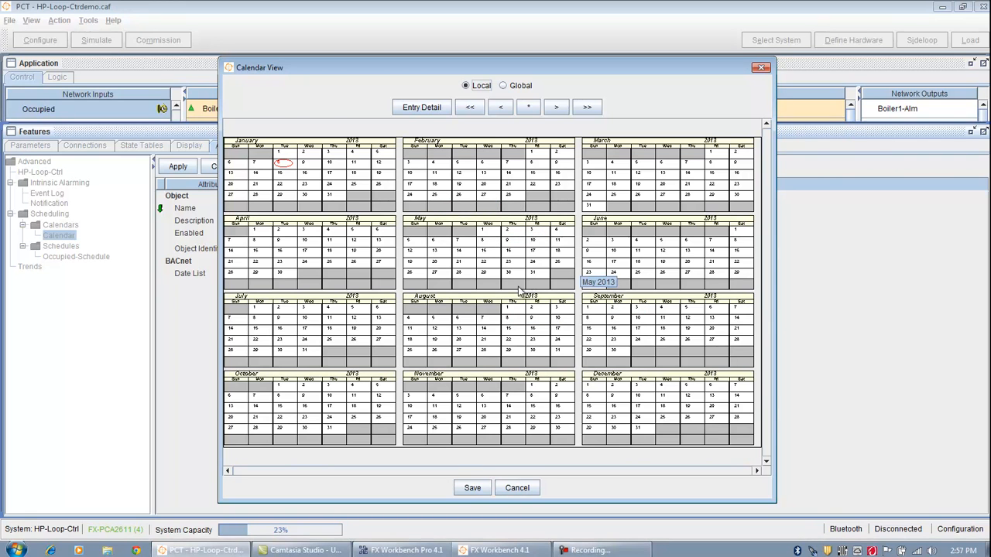
{"action": "left_click_drag", "start_coordinate": [327, 311], "coordinate": [360, 314]}
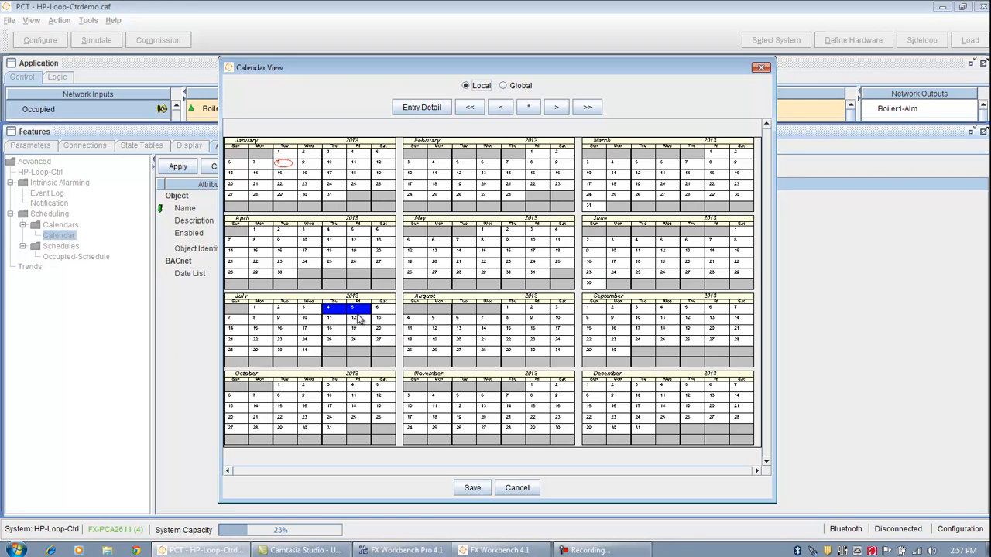
{"action": "left_click", "coordinate": [472, 489]}
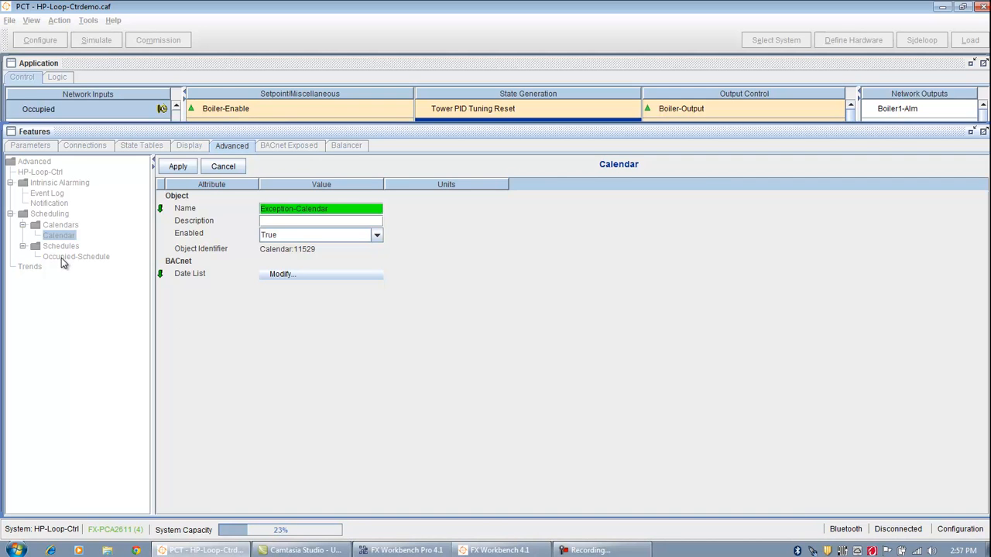
{"action": "left_click", "coordinate": [179, 167]}
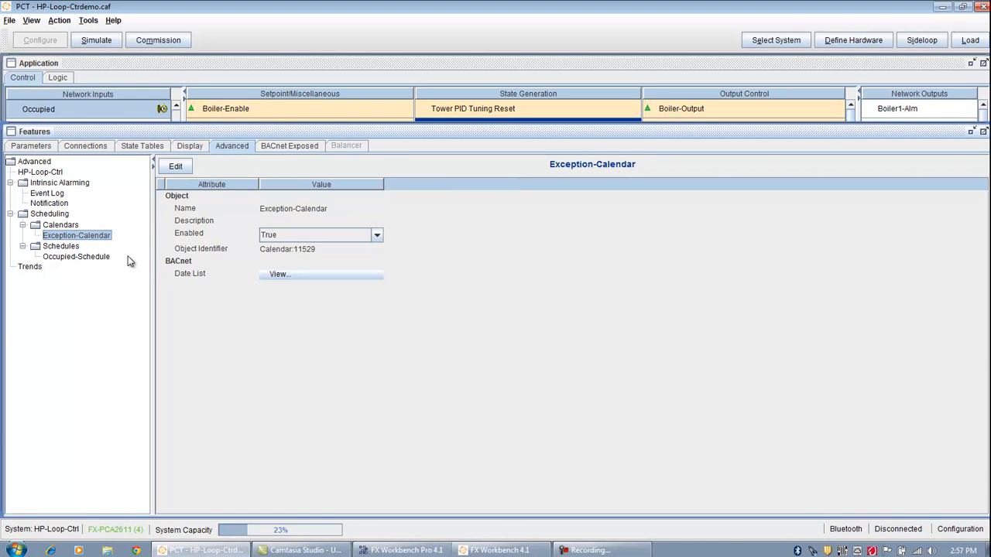
Switch the display mode of Occupied-Schedule to Exception Schedule and put the schedule into edit mode.
{"action": "left_click", "coordinate": [87, 258]}
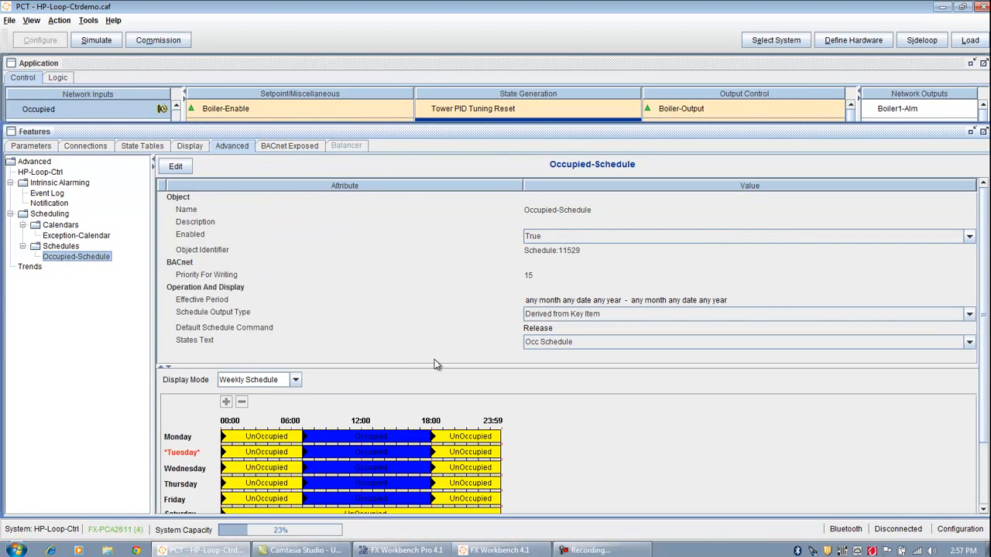
{"action": "left_click_drag", "start_coordinate": [400, 368], "coordinate": [390, 275]}
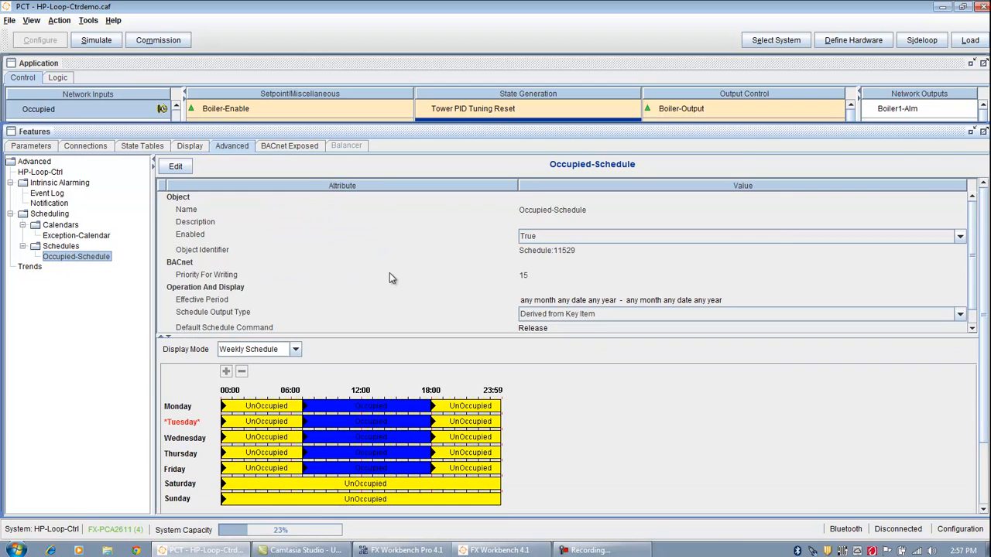
{"action": "scroll", "coordinate": [982, 418], "scroll_direction": "down", "scroll_amount": 3}
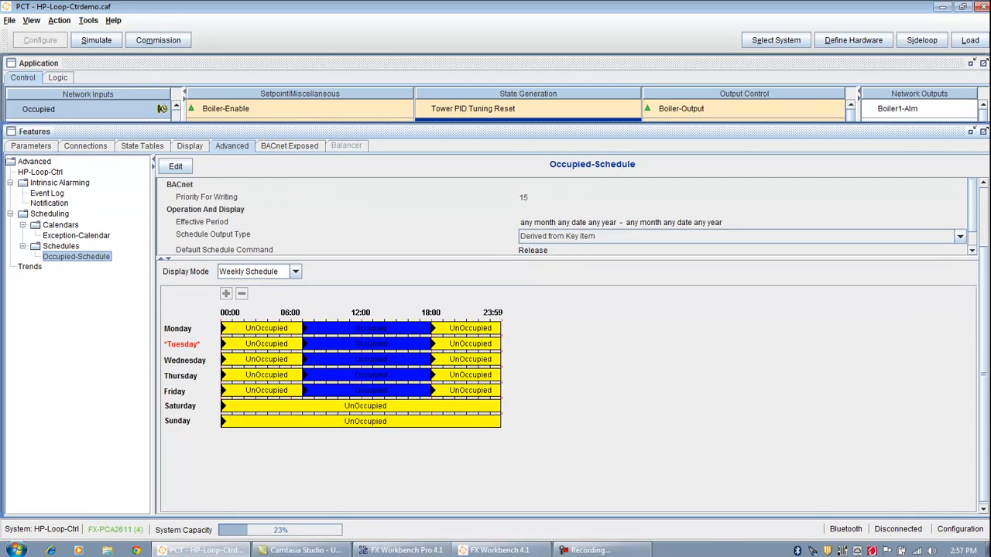
{"action": "scroll", "coordinate": [986, 439], "scroll_direction": "up", "scroll_amount": 2}
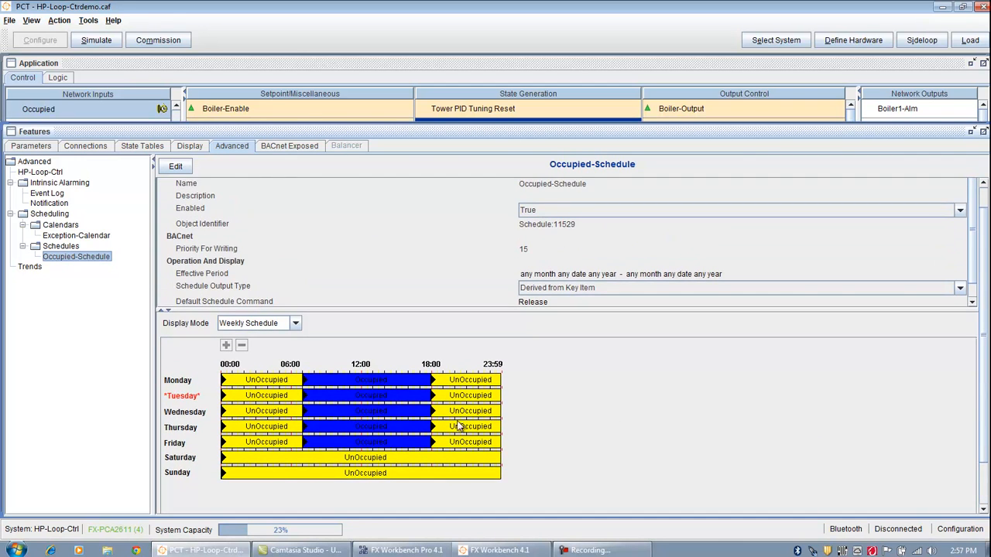
{"action": "left_click", "coordinate": [295, 323]}
{"action": "left_click", "coordinate": [286, 350]}
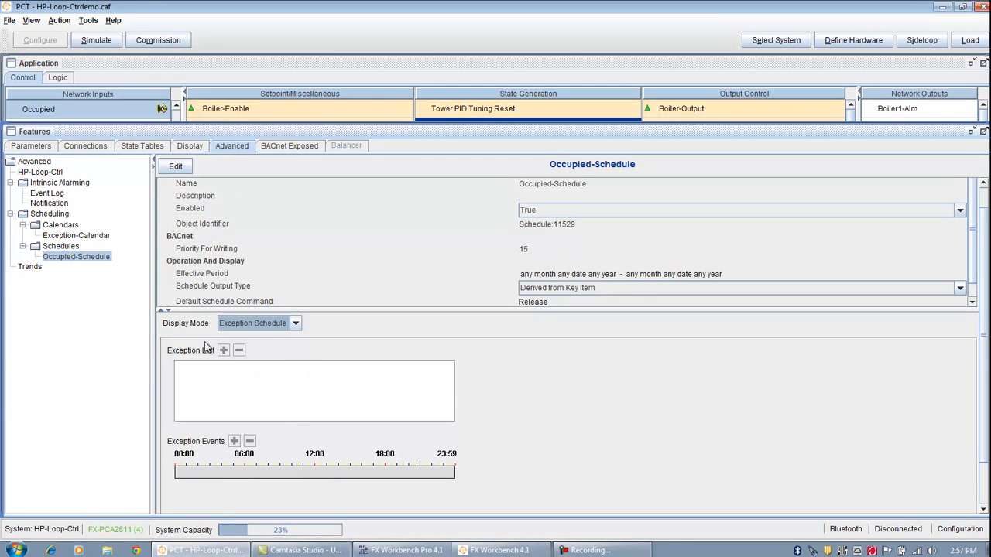
{"action": "left_click", "coordinate": [174, 166]}
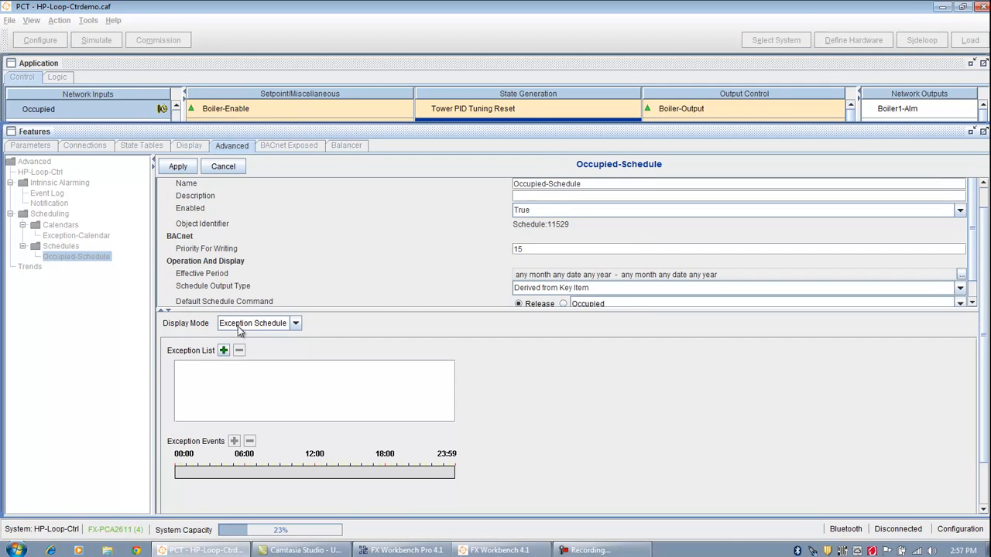
Add a calendar reference exception to the exception list of Occupied-Schedule, using Exception-Calendar with precedence 8.
{"action": "left_click", "coordinate": [224, 351]}
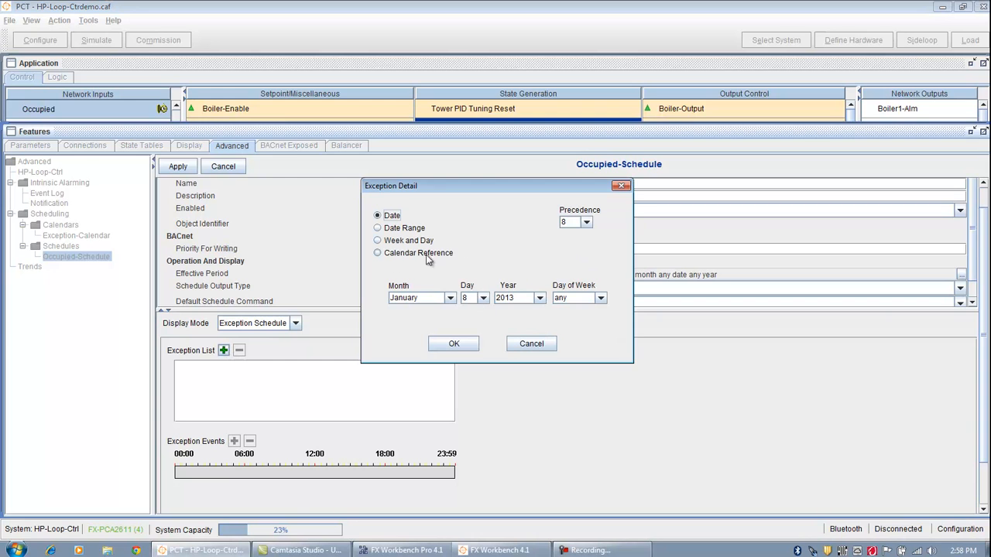
{"action": "left_click", "coordinate": [379, 254]}
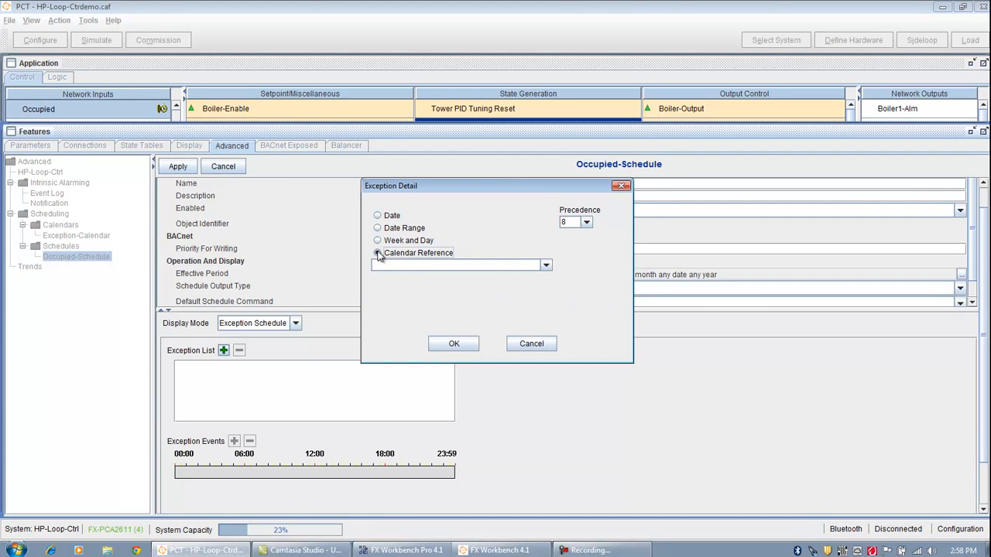
{"action": "left_click", "coordinate": [546, 267]}
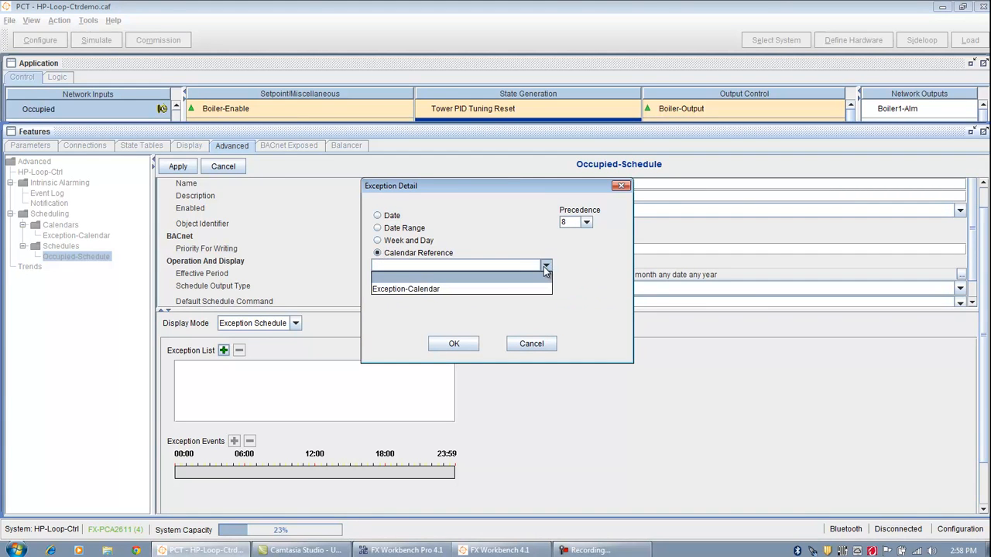
{"action": "left_click", "coordinate": [483, 289]}
{"action": "left_click", "coordinate": [455, 344]}
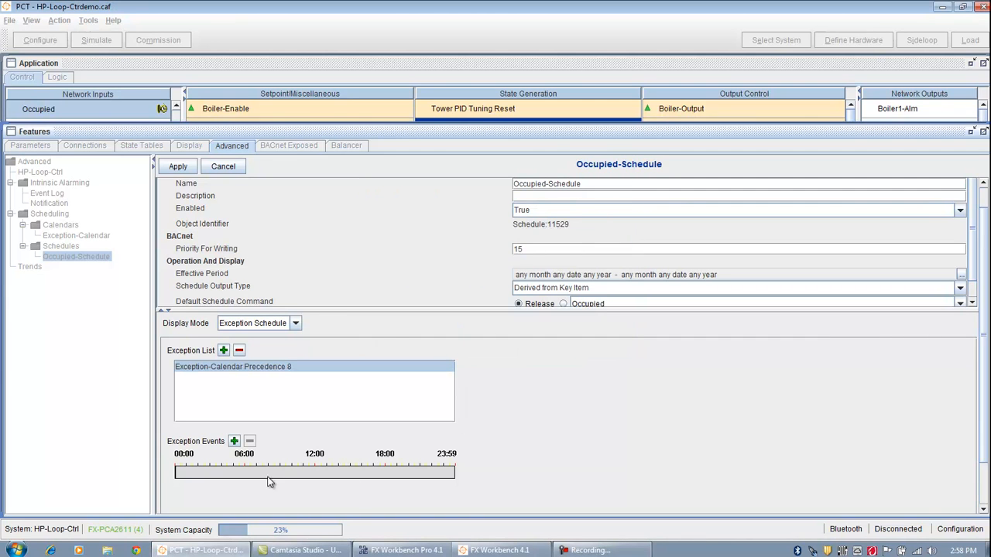
Add an UnOccupied event at 00:00 to the Exception-Calendar exception and apply the schedule changes.
{"action": "left_click", "coordinate": [234, 442]}
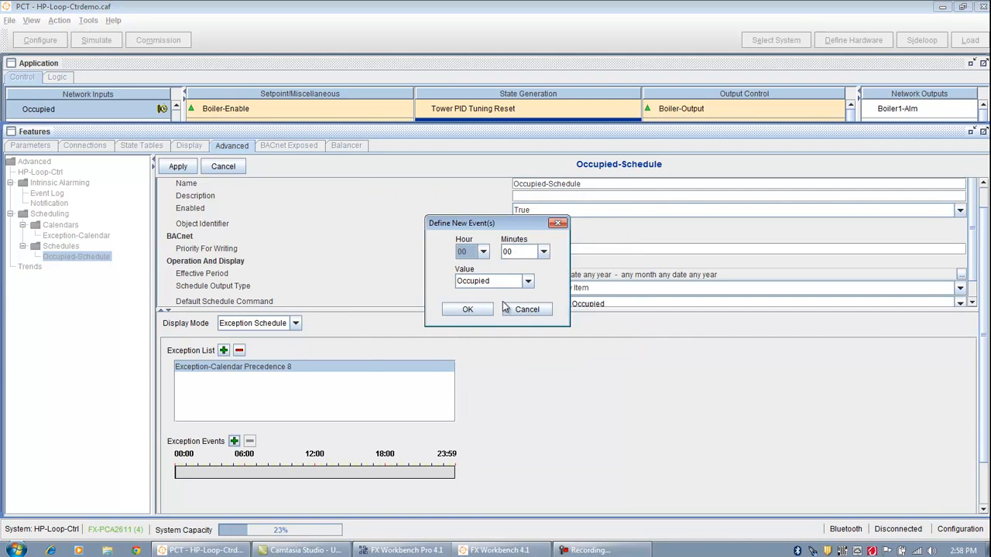
{"action": "left_click", "coordinate": [528, 282]}
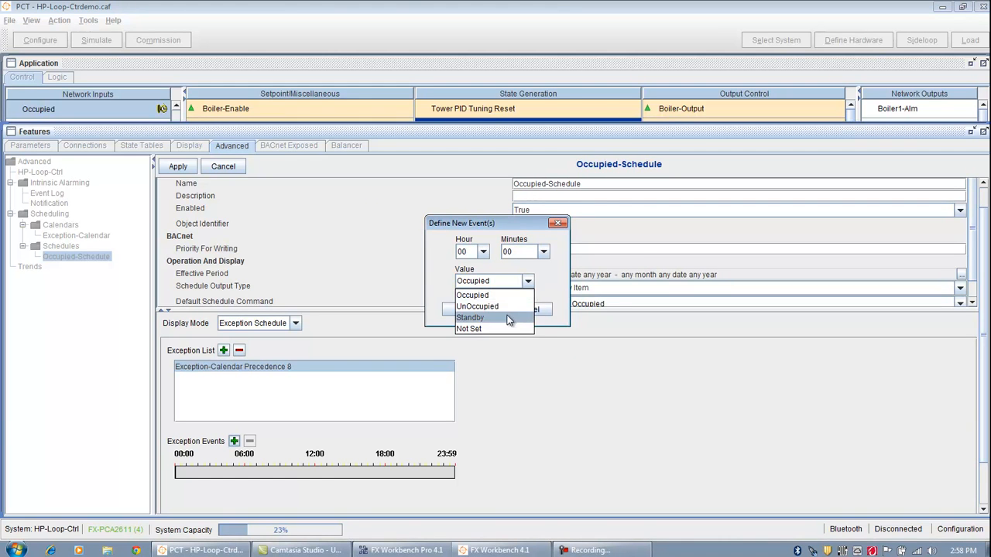
{"action": "left_click", "coordinate": [511, 307]}
{"action": "left_click", "coordinate": [474, 310]}
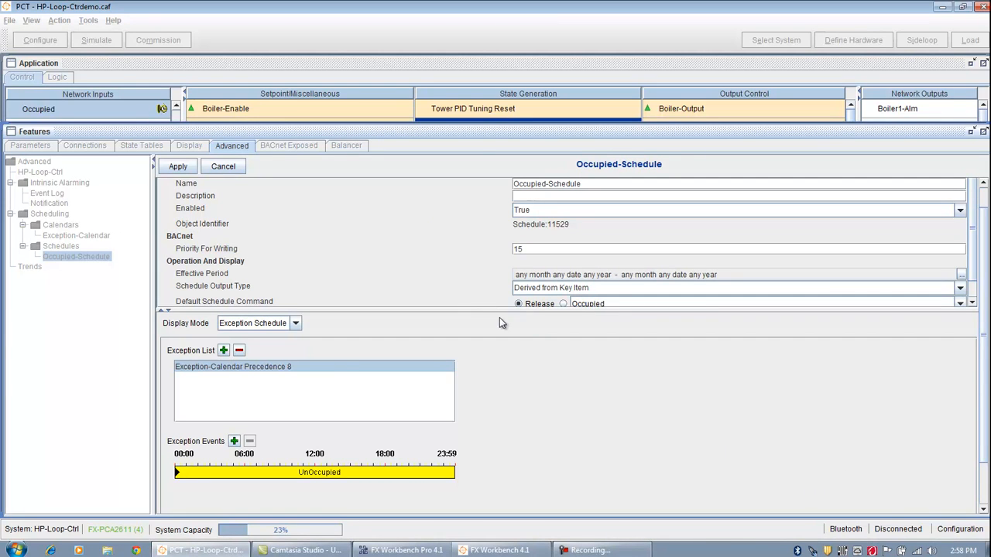
{"action": "left_click", "coordinate": [176, 166]}
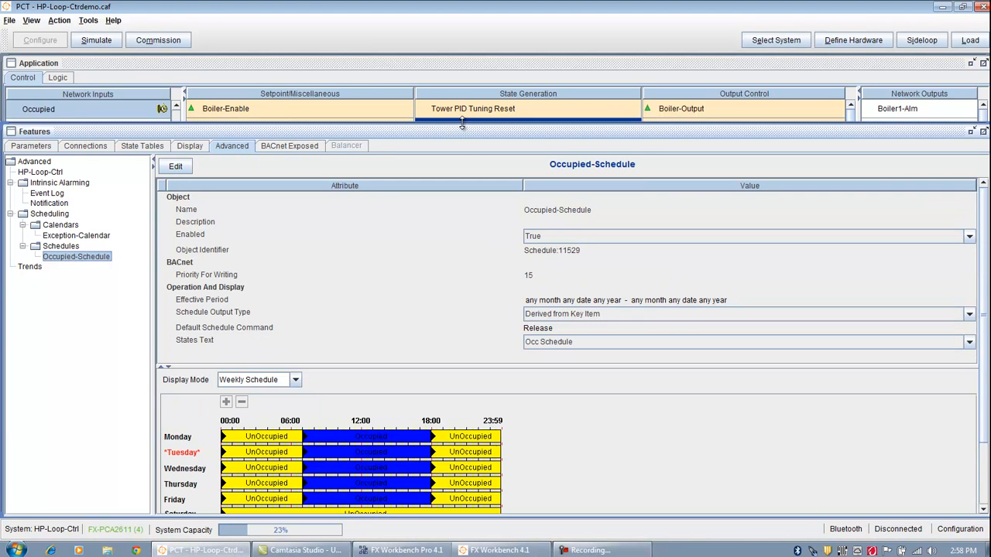
Enlarge the application view and review the HP-Loop-Ctrl device attributes down to the Supervisor MAC Address.
{"action": "left_click_drag", "start_coordinate": [467, 165], "coordinate": [499, 396]}
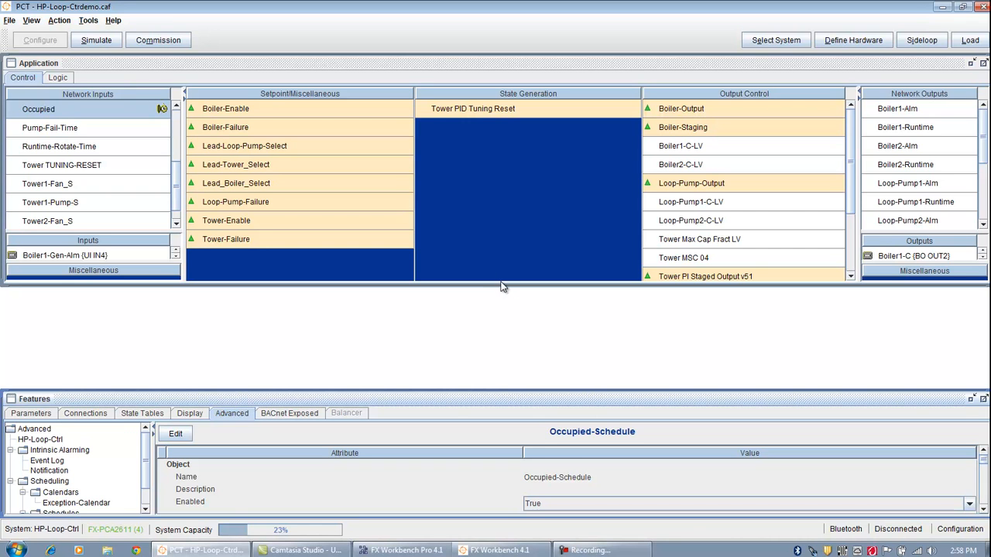
{"action": "left_click_drag", "start_coordinate": [501, 287], "coordinate": [502, 375]}
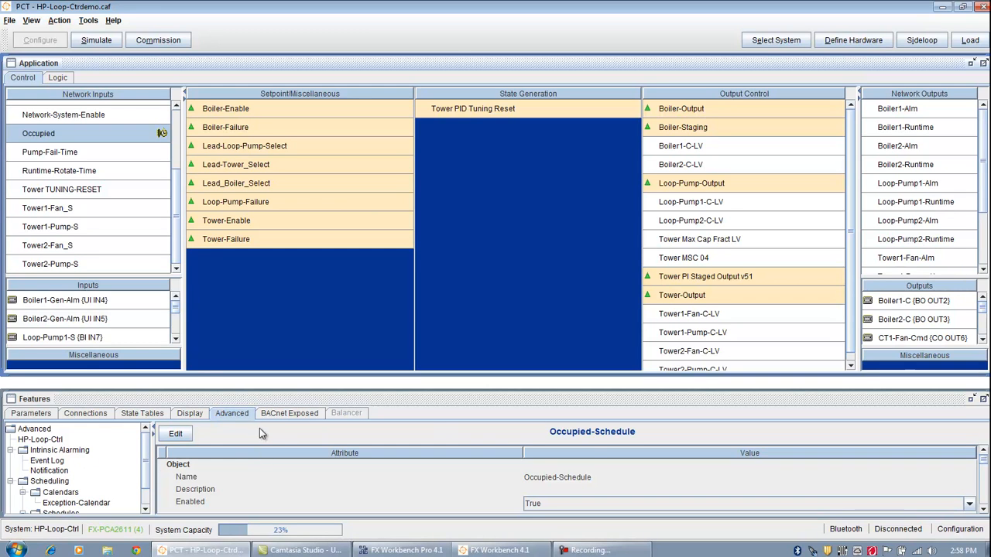
{"action": "left_click", "coordinate": [46, 440]}
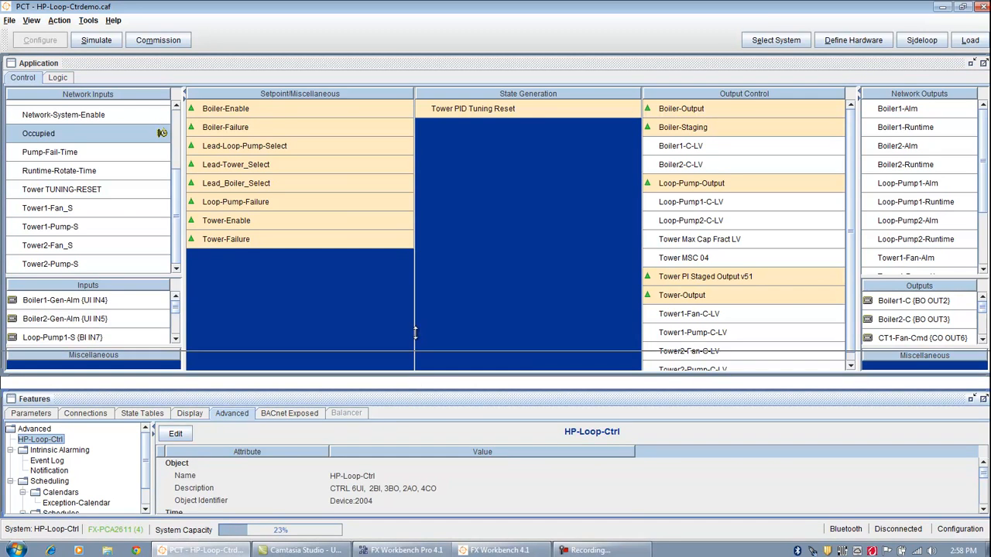
{"action": "left_click_drag", "start_coordinate": [415, 390], "coordinate": [409, 281]}
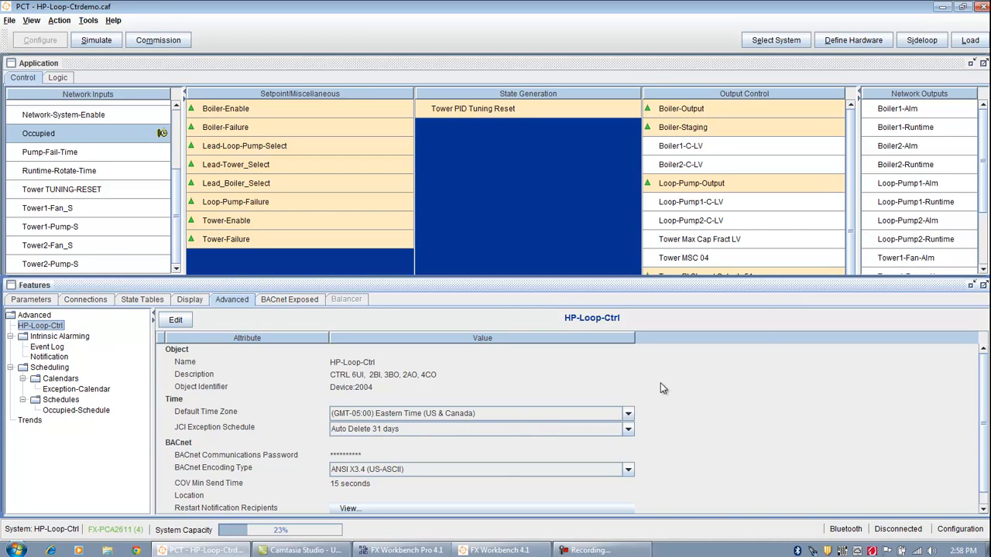
{"action": "scroll", "coordinate": [983, 422], "scroll_direction": "down", "scroll_amount": 1}
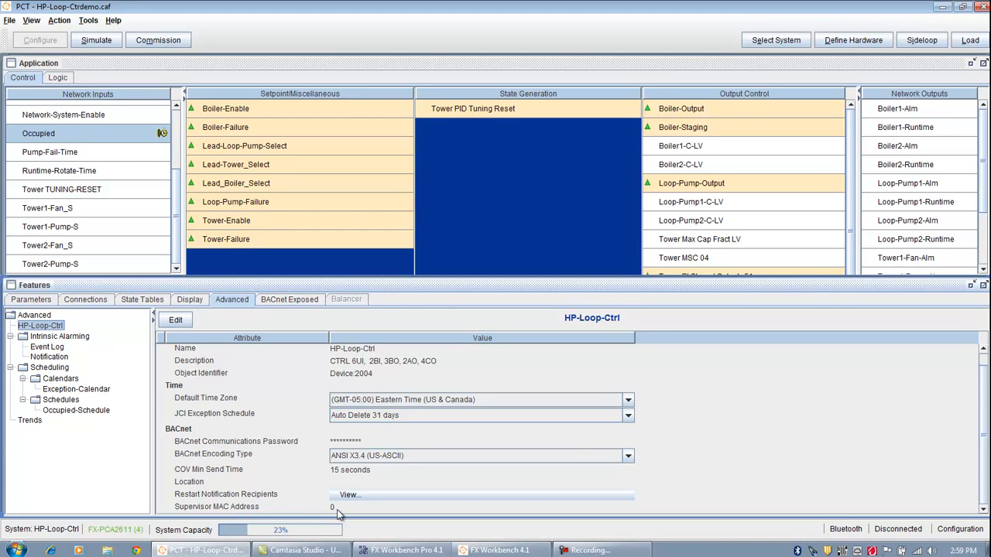
Open the HP-Loop-Ctrl device attributes for editing, apply them without changes and save the application file.
{"action": "left_click", "coordinate": [172, 323]}
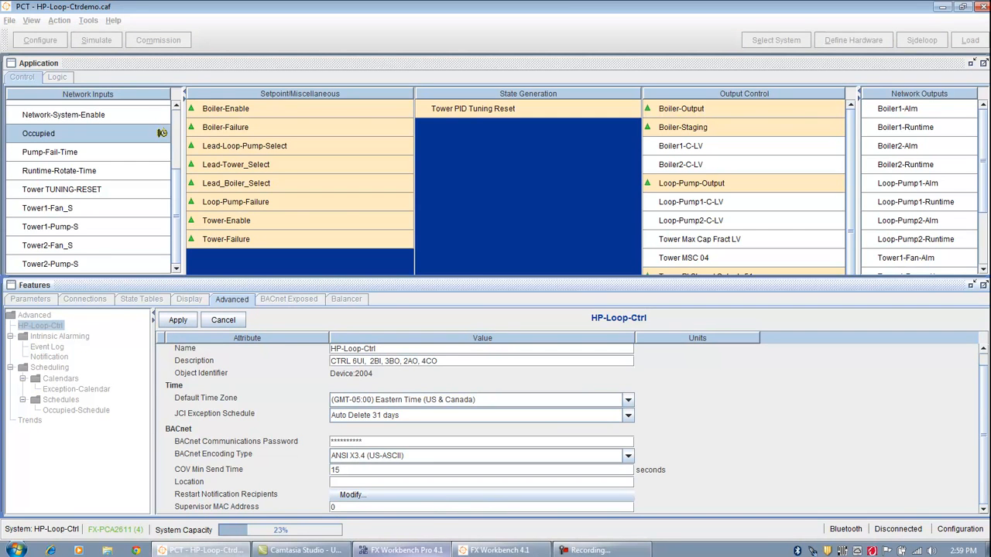
{"action": "left_click", "coordinate": [177, 320]}
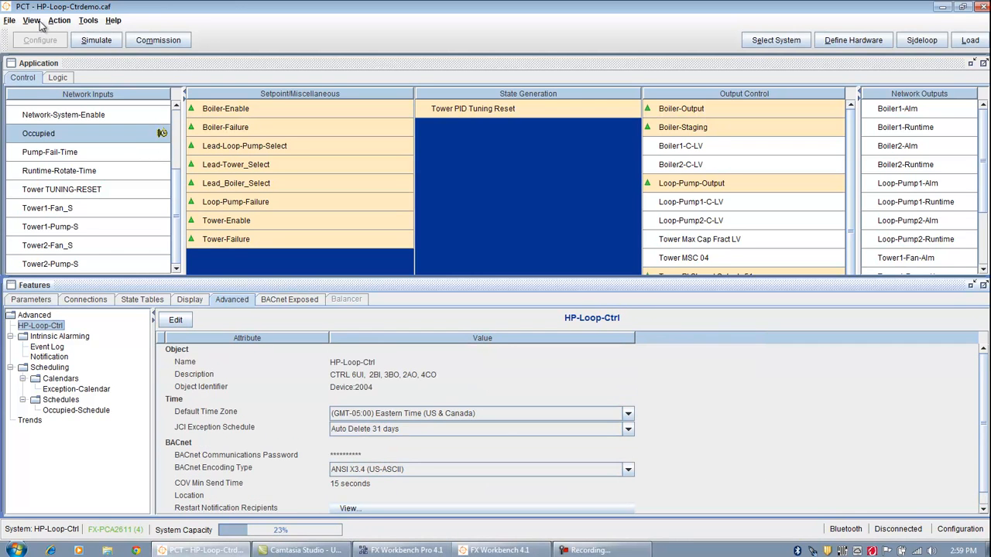
{"action": "left_click", "coordinate": [10, 21]}
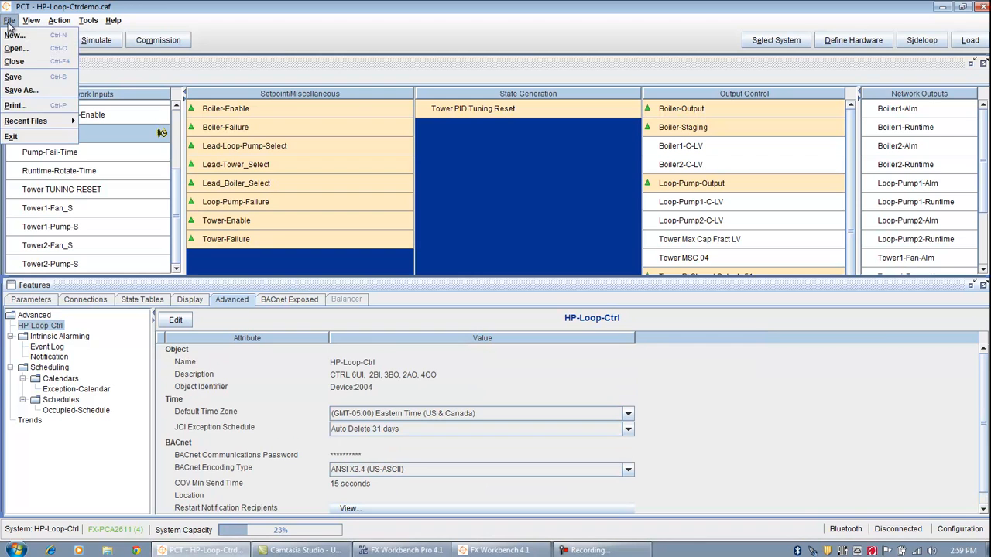
{"action": "left_click", "coordinate": [27, 81]}
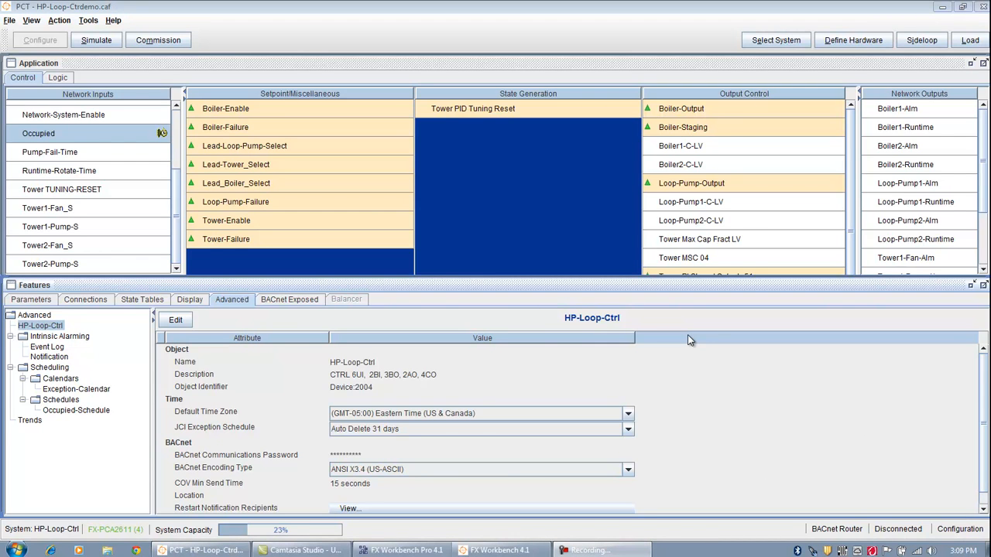
Download only the application code to the HP-Loop-Ctrl device through the BACnet Router connection.
{"action": "left_click", "coordinate": [971, 41]}
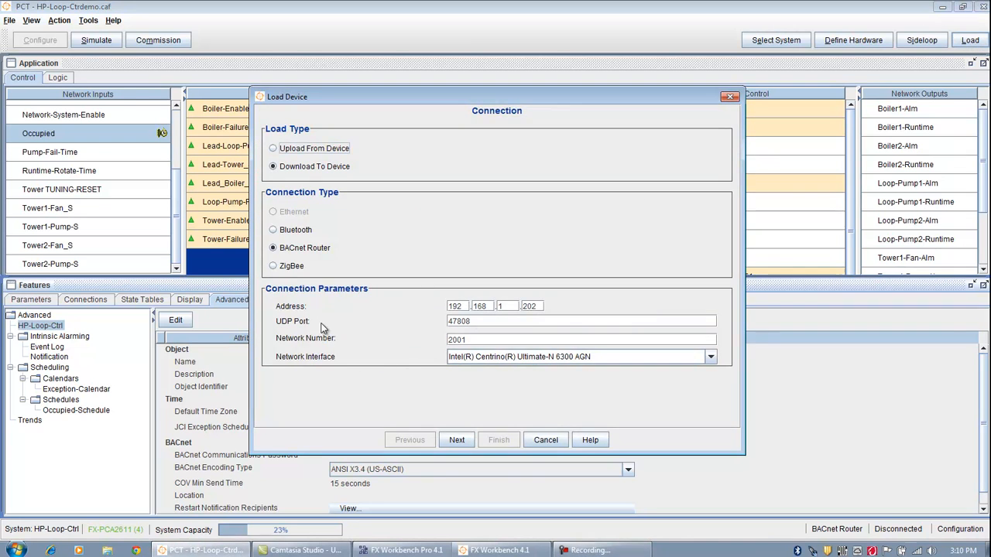
{"action": "left_click", "coordinate": [462, 441]}
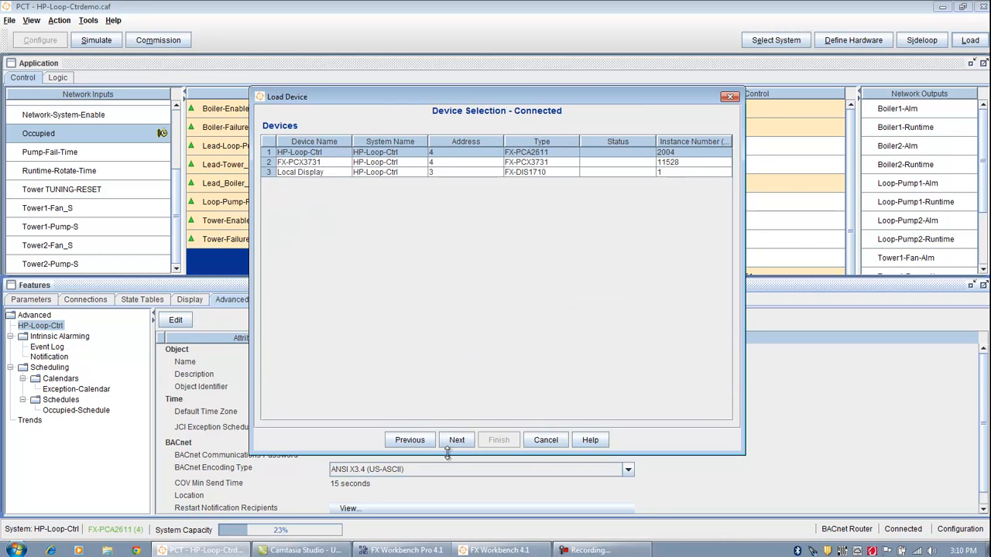
{"action": "left_click", "coordinate": [456, 442]}
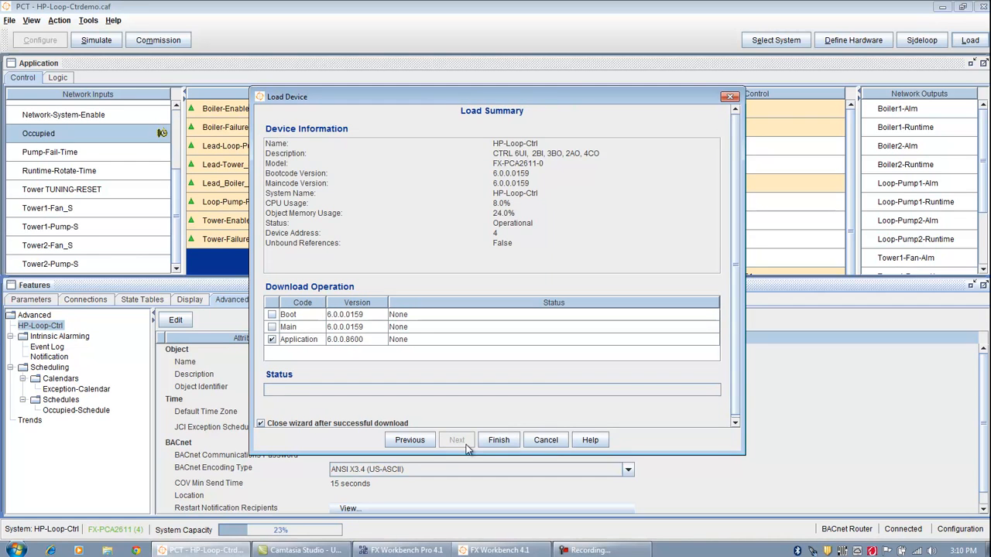
{"action": "left_click", "coordinate": [481, 440]}
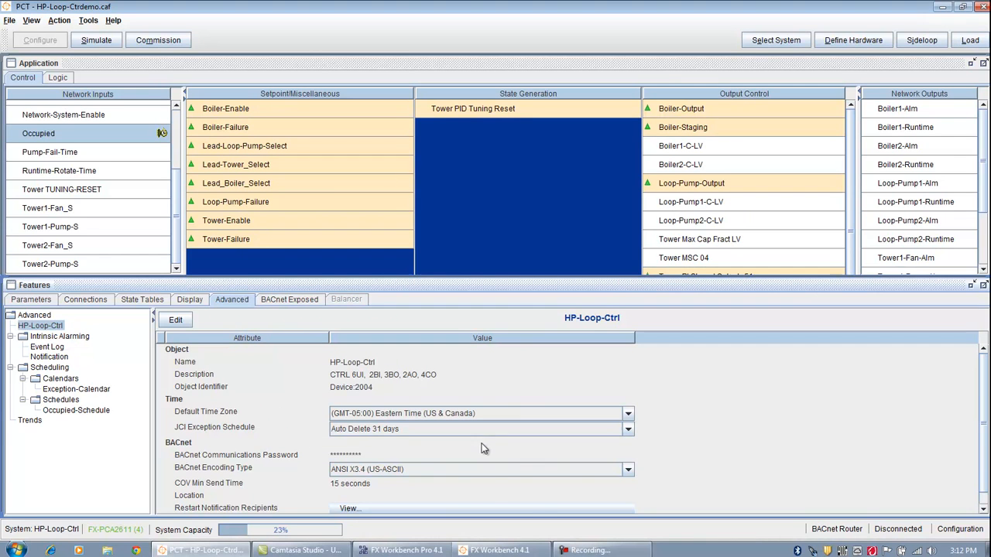
Switch to FX Workbench and open the Bacnet Device Manager view of the Office_Demo station's Bacnet Network.
{"action": "left_click", "coordinate": [496, 553]}
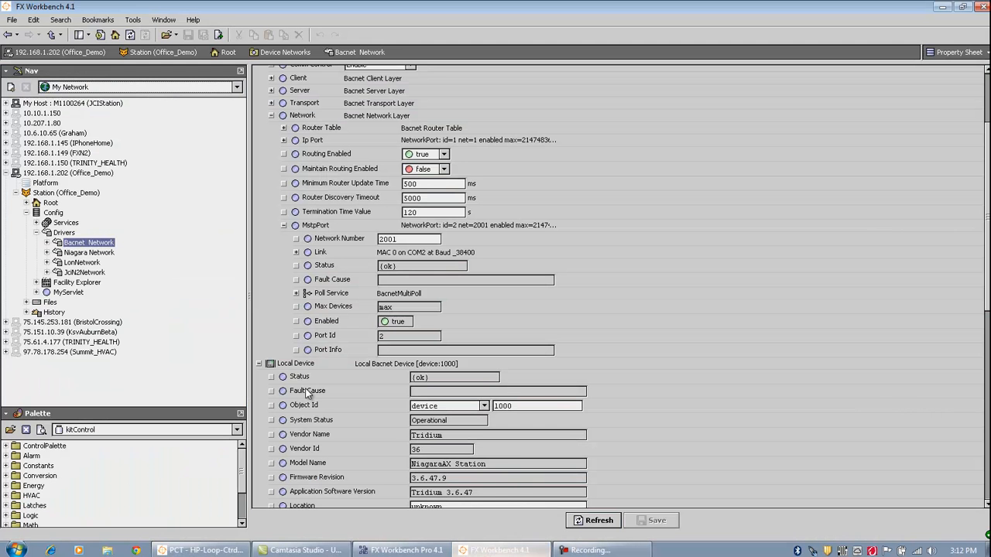
{"action": "left_click", "coordinate": [103, 247]}
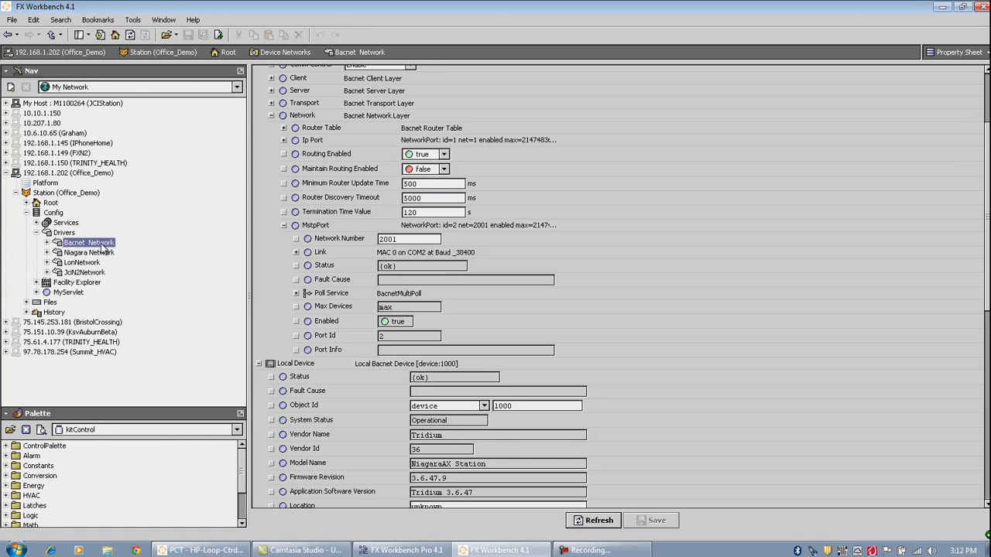
{"action": "right_click", "coordinate": [103, 246]}
{"action": "mouse_move", "coordinate": [126, 251]}
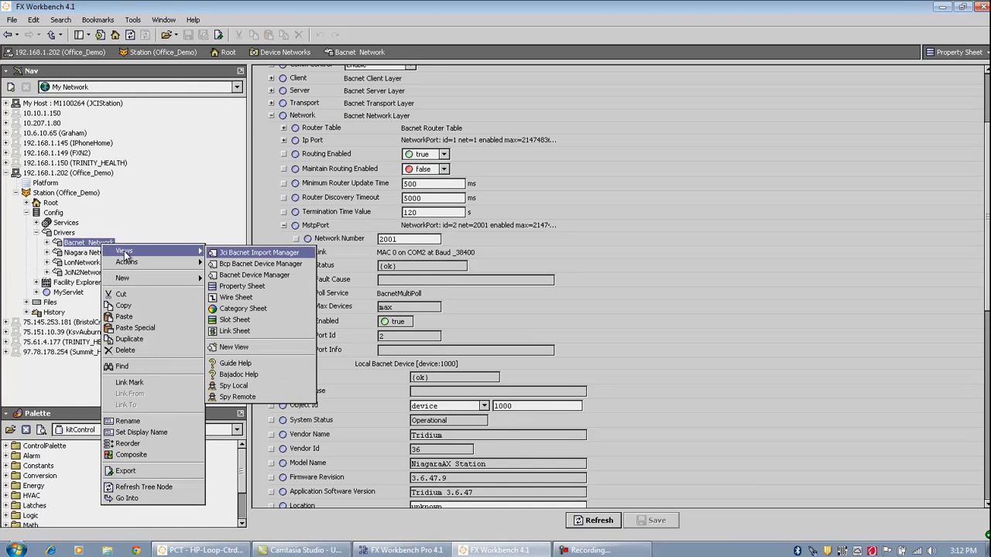
{"action": "left_click", "coordinate": [236, 276]}
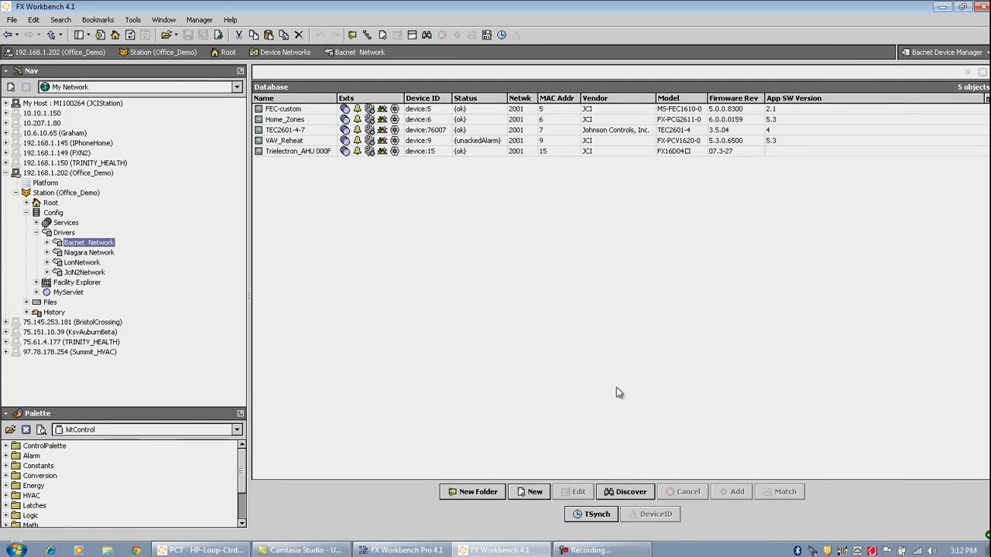
Discover the BACnet devices on networks 1 and 2001 and add HP-Loop-Ctrl to the station database.
{"action": "left_click", "coordinate": [630, 499]}
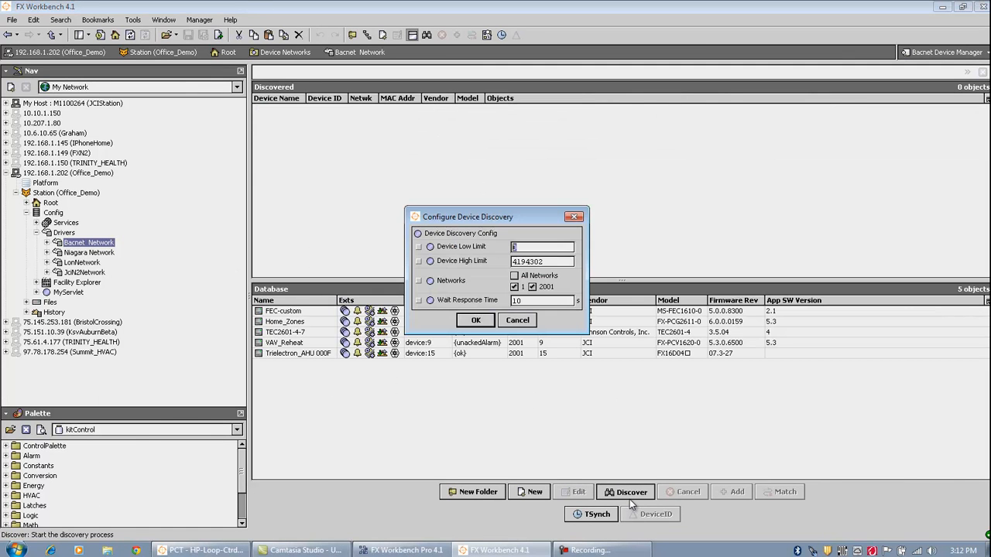
{"action": "left_click", "coordinate": [475, 321]}
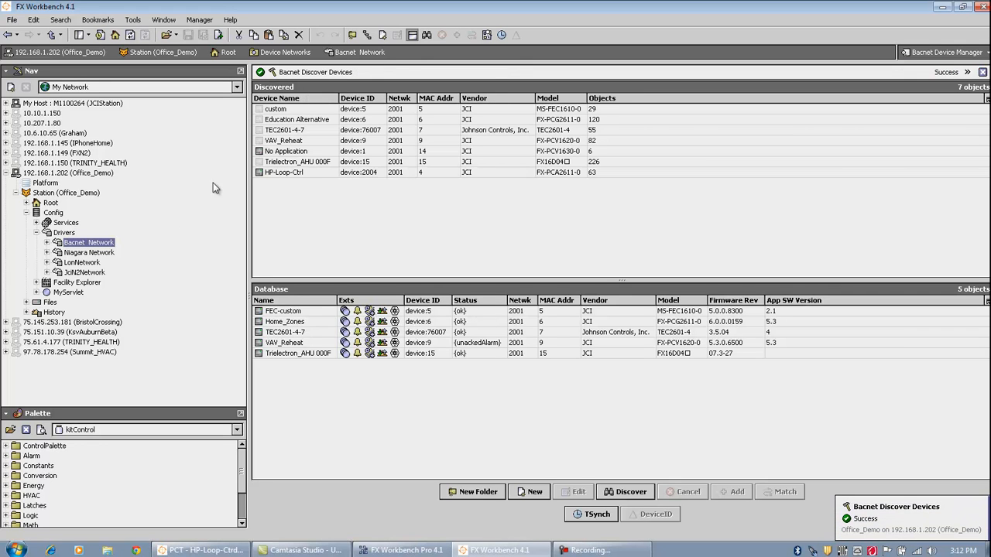
{"action": "left_click", "coordinate": [285, 175]}
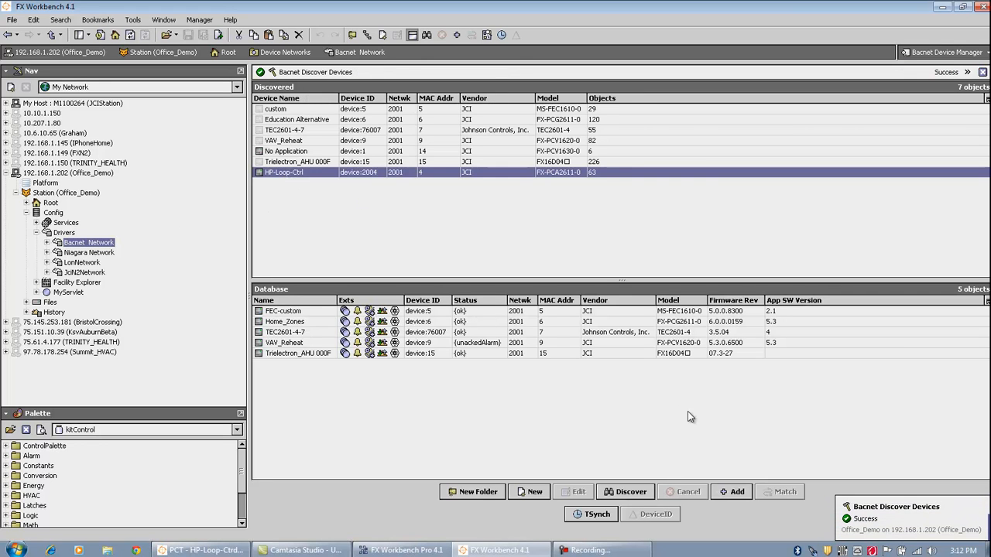
{"action": "left_click", "coordinate": [736, 493]}
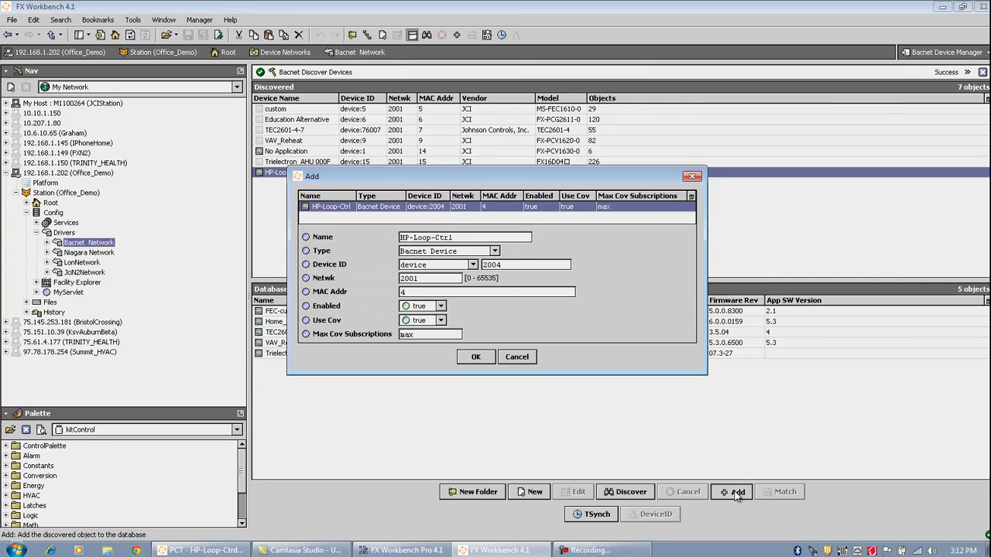
{"action": "left_click", "coordinate": [476, 358]}
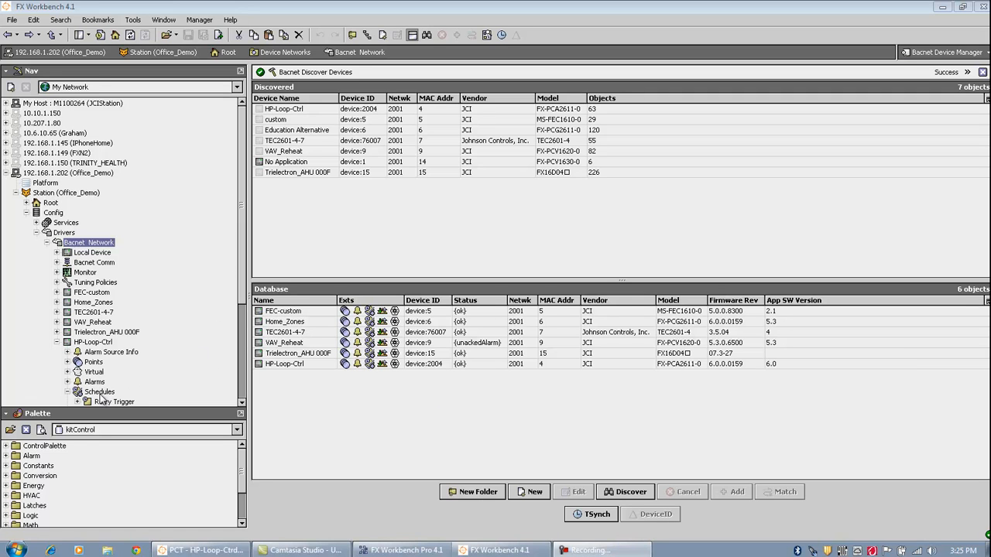
Discover the schedules of the HP-Loop-Ctrl device in its Bacnet Schedule Import Manager and select Exception-Calendar.
{"action": "double_click", "coordinate": [371, 365]}
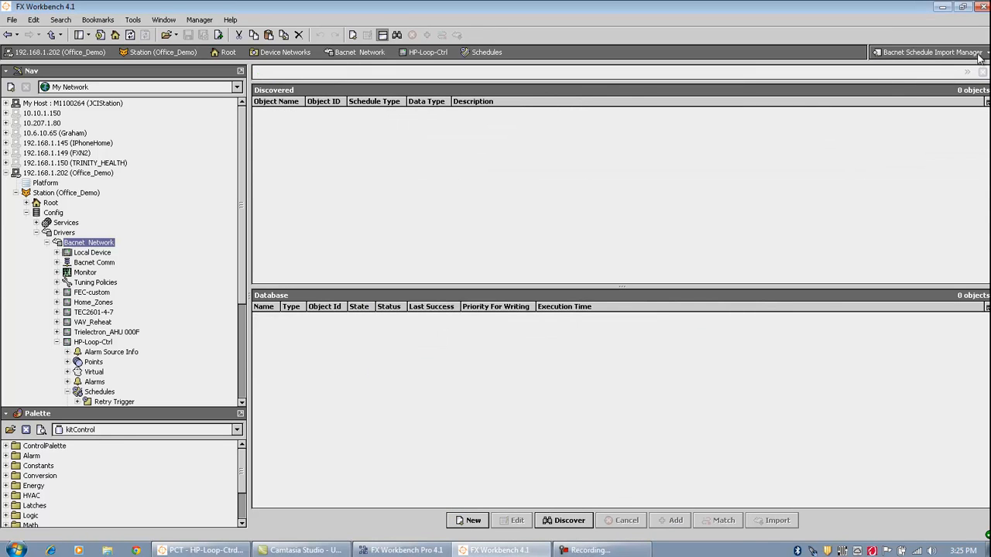
{"action": "left_click", "coordinate": [566, 520]}
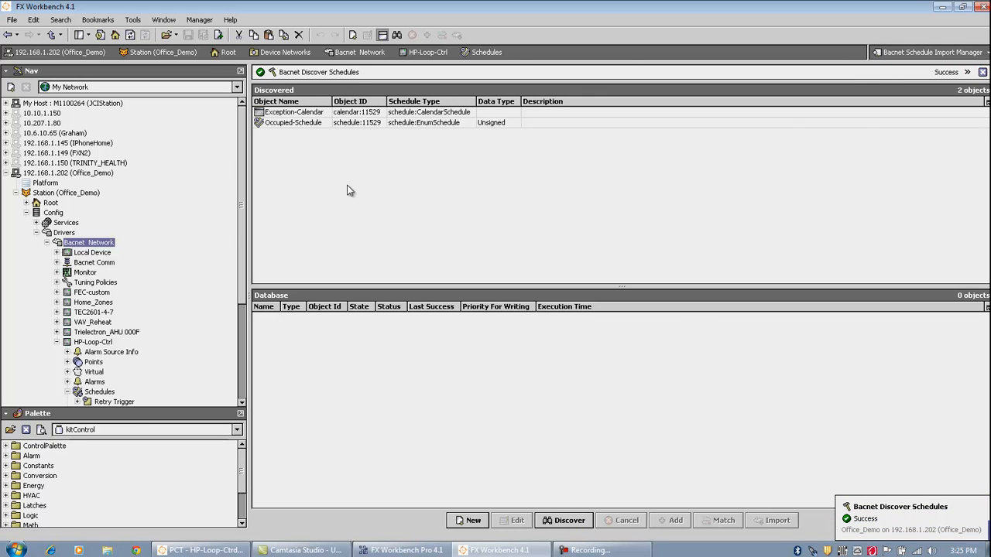
{"action": "left_click", "coordinate": [306, 113]}
{"action": "right_click", "coordinate": [306, 114]}
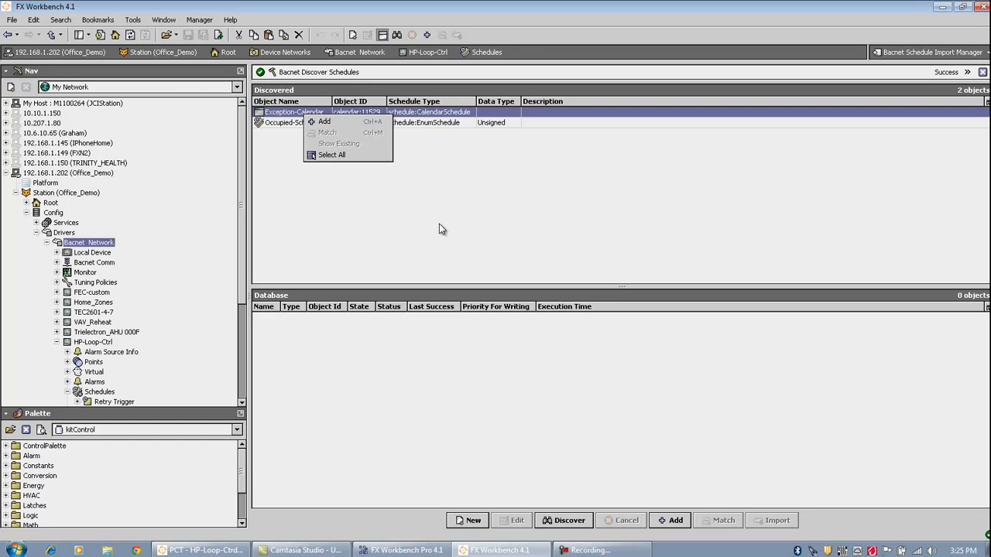
{"action": "left_click", "coordinate": [506, 428]}
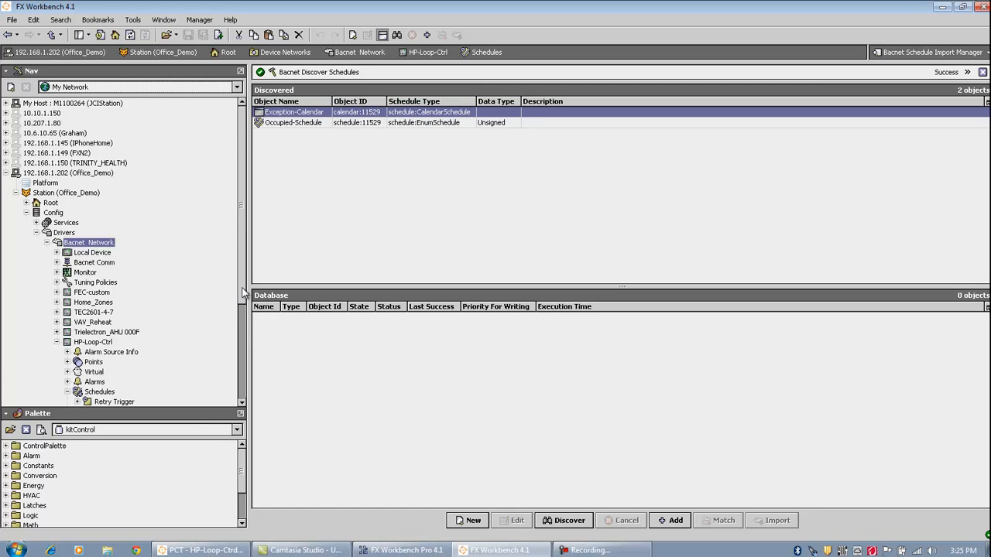
Open the Office_Demo station's Schedule Manager and add an Enumeration schedule named HP-Loop-Schedule.
{"action": "left_click_drag", "start_coordinate": [243, 293], "coordinate": [213, 283]}
{"action": "left_click", "coordinate": [27, 183]}
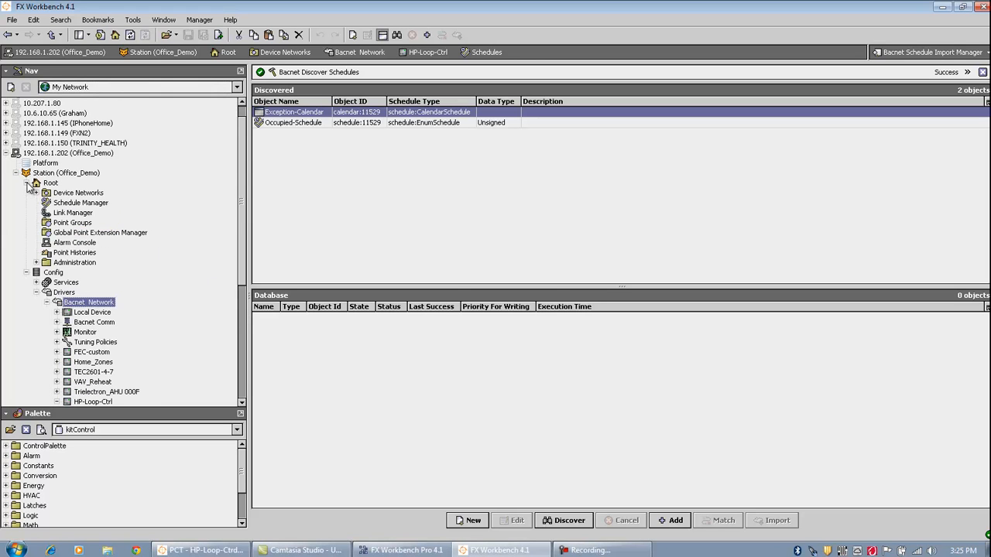
{"action": "double_click", "coordinate": [87, 202]}
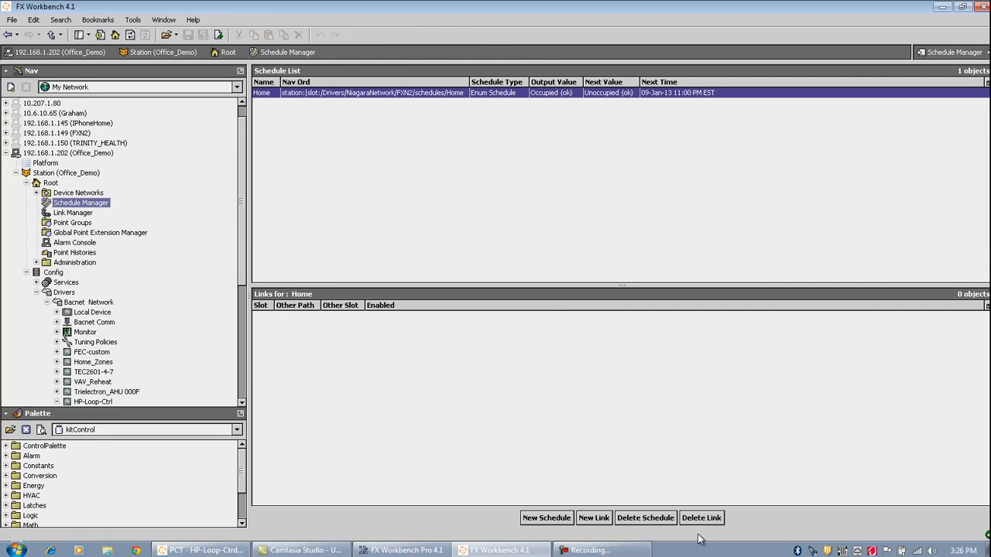
{"action": "left_click", "coordinate": [552, 520]}
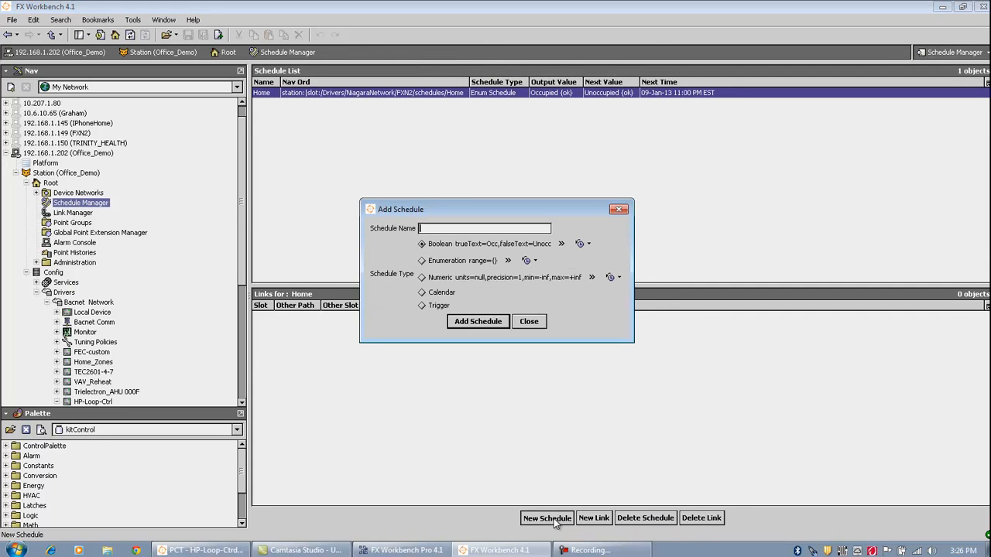
{"action": "left_click", "coordinate": [423, 262]}
{"action": "type", "text": "HP-Loop-Schedule"}
{"action": "left_click", "coordinate": [492, 321]}
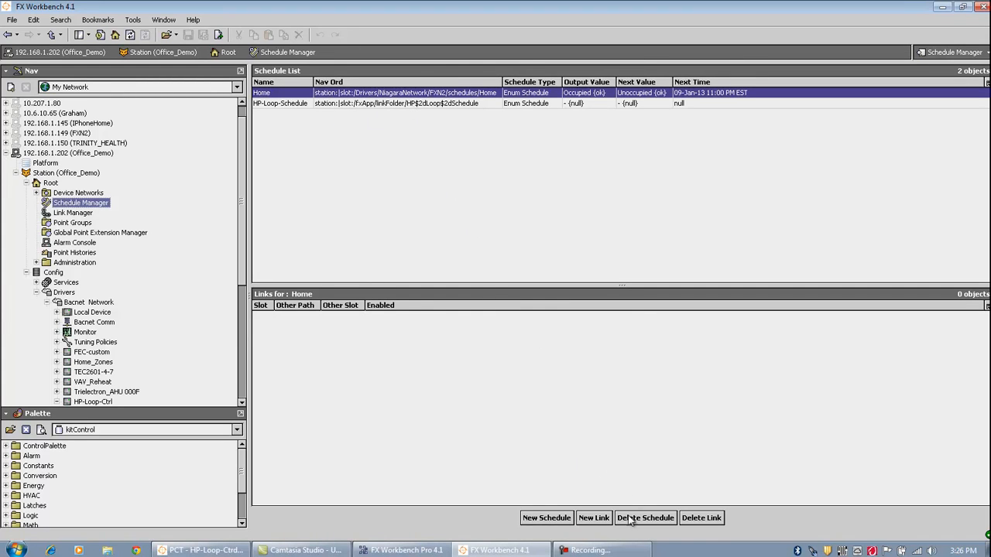
Add a Calendar schedule named Exception-Calendar to the station's schedule list.
{"action": "left_click", "coordinate": [547, 518]}
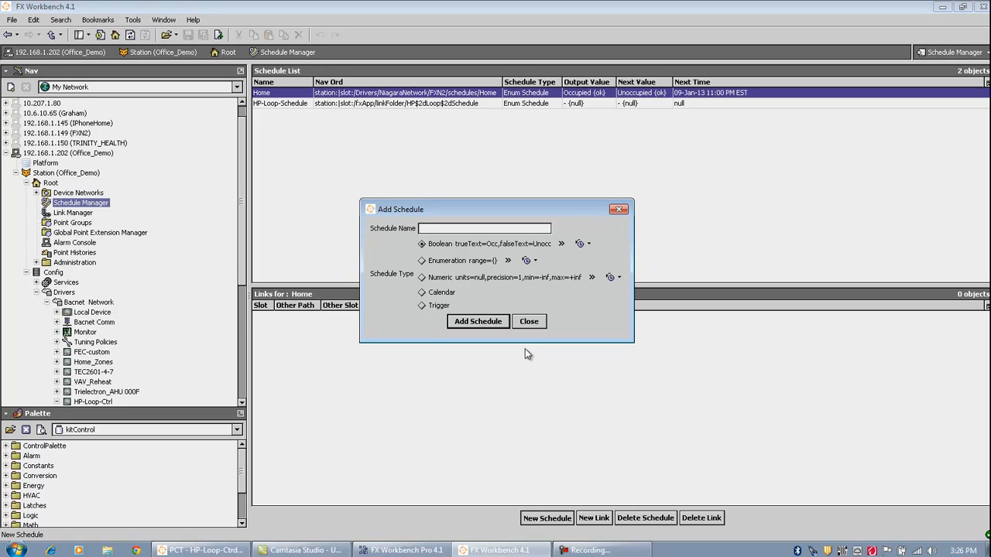
{"action": "left_click", "coordinate": [423, 295]}
{"action": "left_click", "coordinate": [435, 228]}
{"action": "type", "text": "Exception-Calendar"}
{"action": "left_click", "coordinate": [479, 323]}
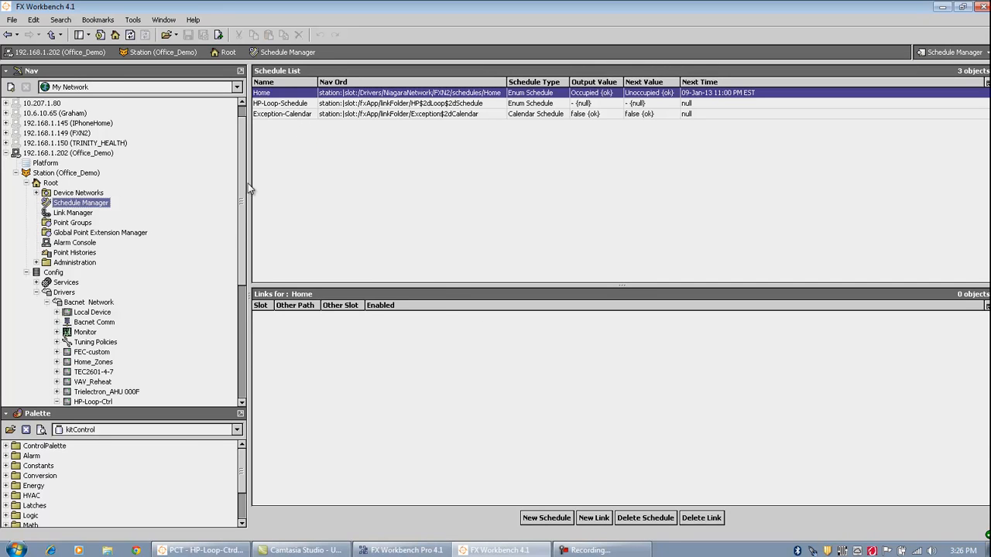
Open the Bacnet Schedule Export Manager for HP-Loop-Ctrl's Schedules and discover the device's schedules.
{"action": "left_click_drag", "start_coordinate": [241, 215], "coordinate": [247, 291]}
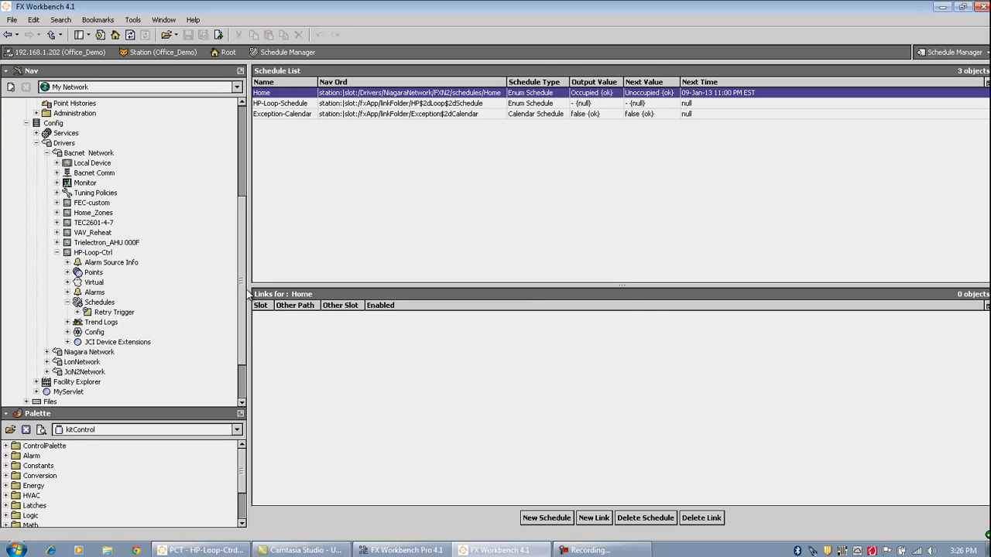
{"action": "double_click", "coordinate": [97, 306]}
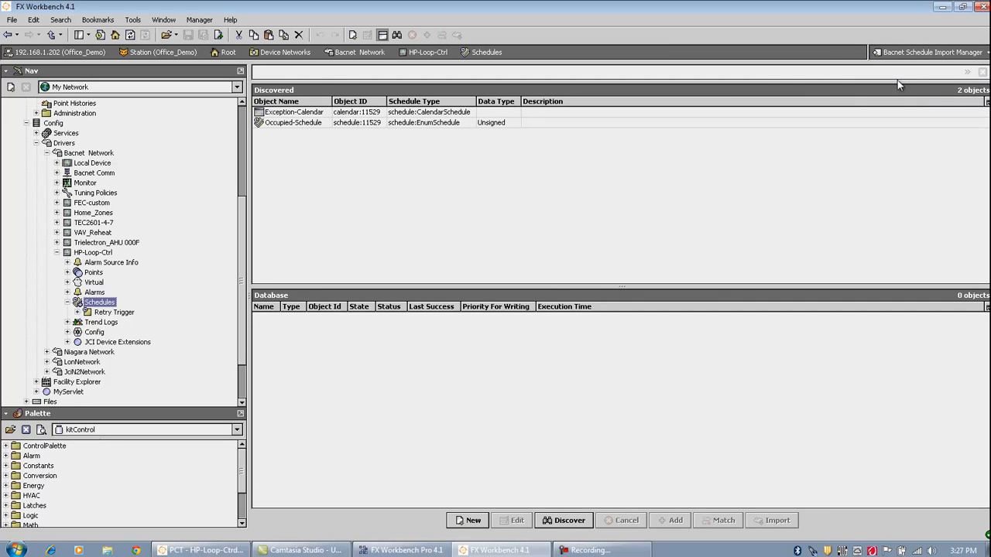
{"action": "left_click", "coordinate": [982, 54]}
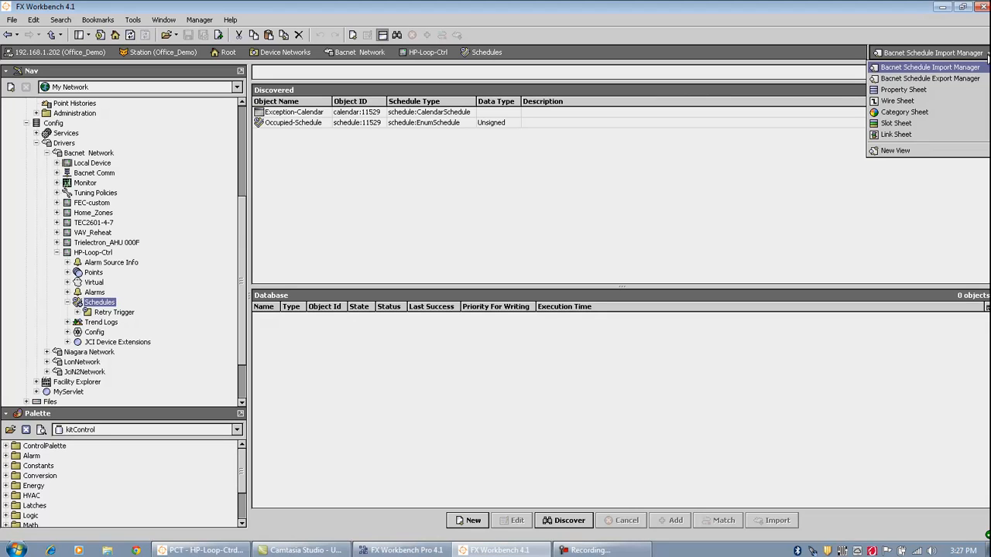
{"action": "left_click", "coordinate": [978, 79]}
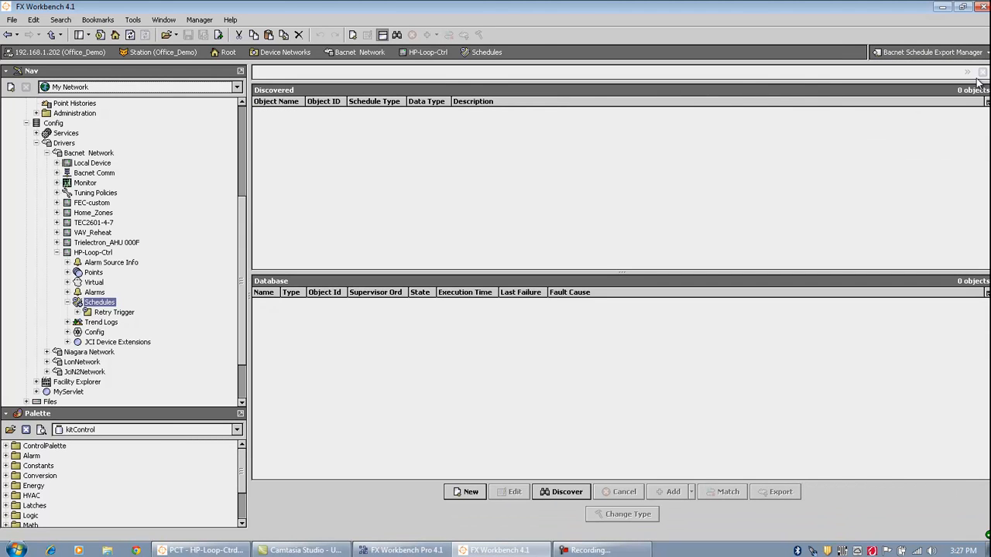
{"action": "left_click", "coordinate": [572, 493]}
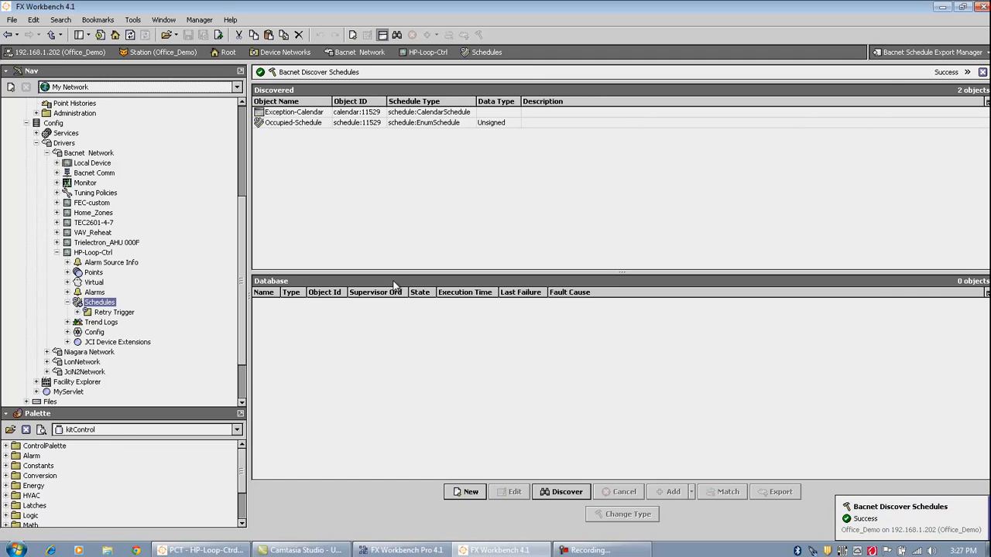
Start adding both discovered schedules as exports and set Exception-Calendar's Supervisor Ord to the Exception-Calendar component in the Facility Explorer Link Folder.
{"action": "left_click", "coordinate": [302, 113]}
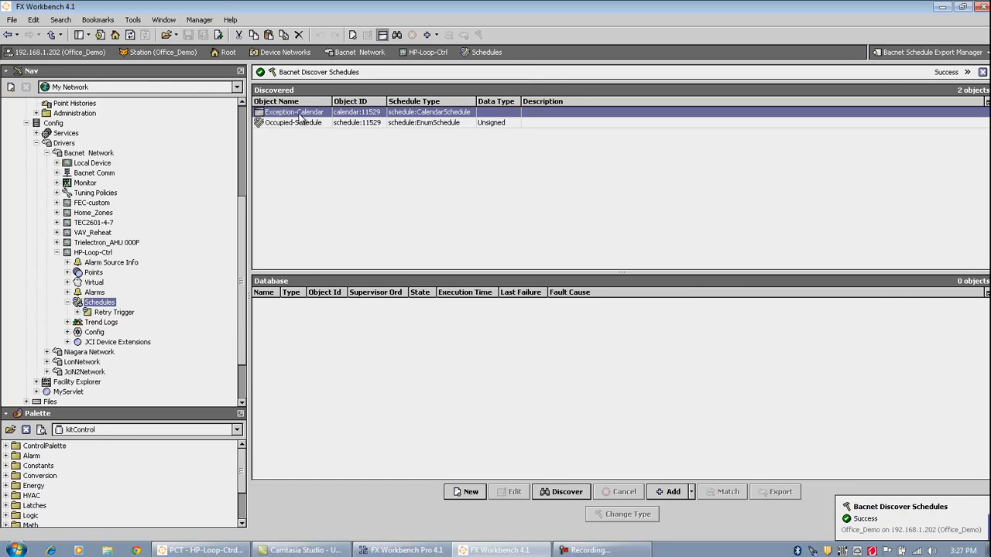
{"action": "left_click", "coordinate": [302, 123], "text": "shift"}
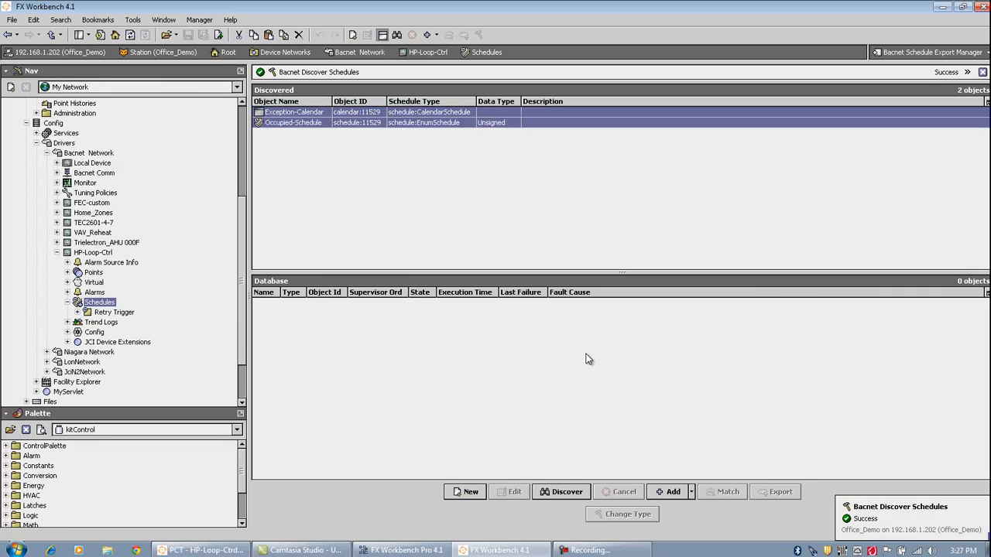
{"action": "left_click", "coordinate": [669, 492]}
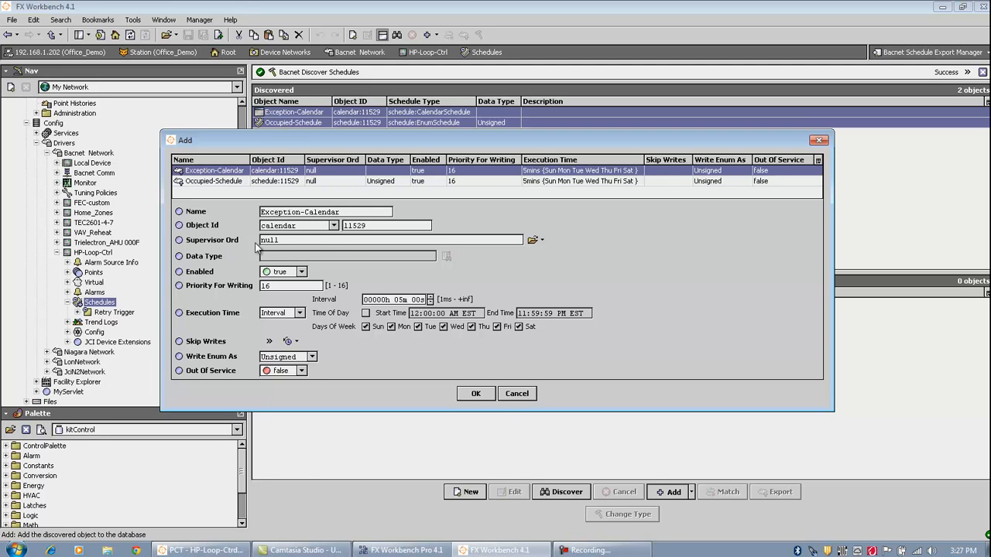
{"action": "left_click", "coordinate": [542, 242]}
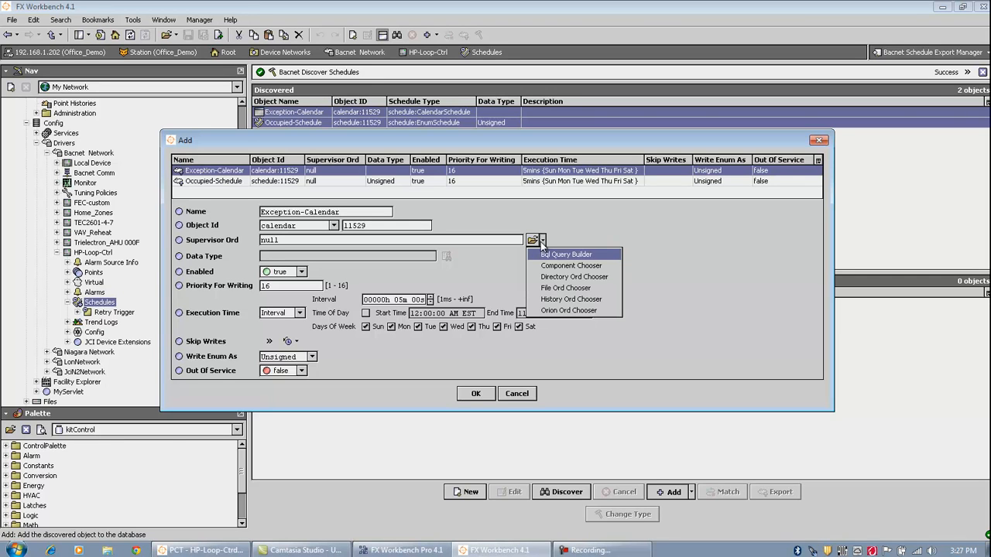
{"action": "left_click", "coordinate": [564, 266]}
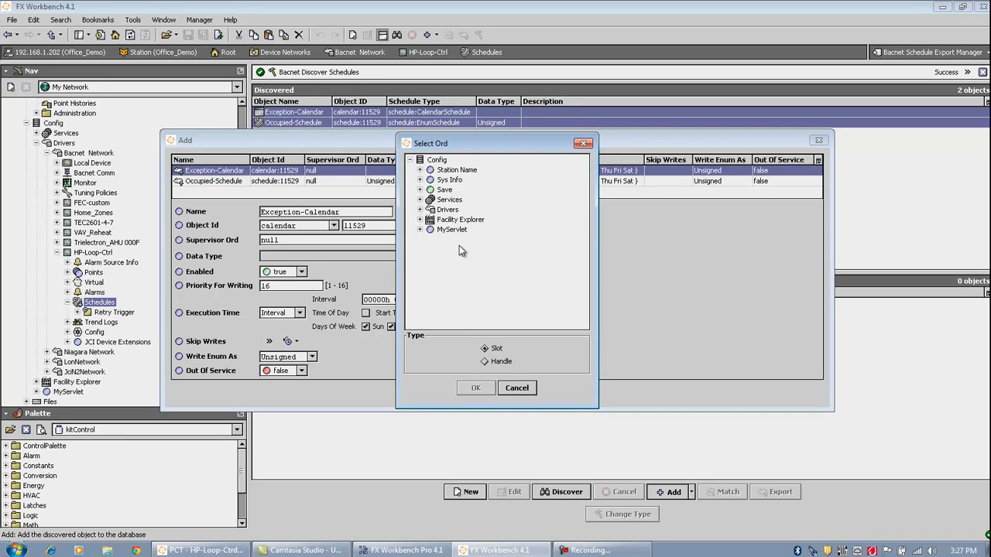
{"action": "left_click", "coordinate": [420, 220]}
{"action": "left_click_drag", "start_coordinate": [584, 243], "coordinate": [584, 285]}
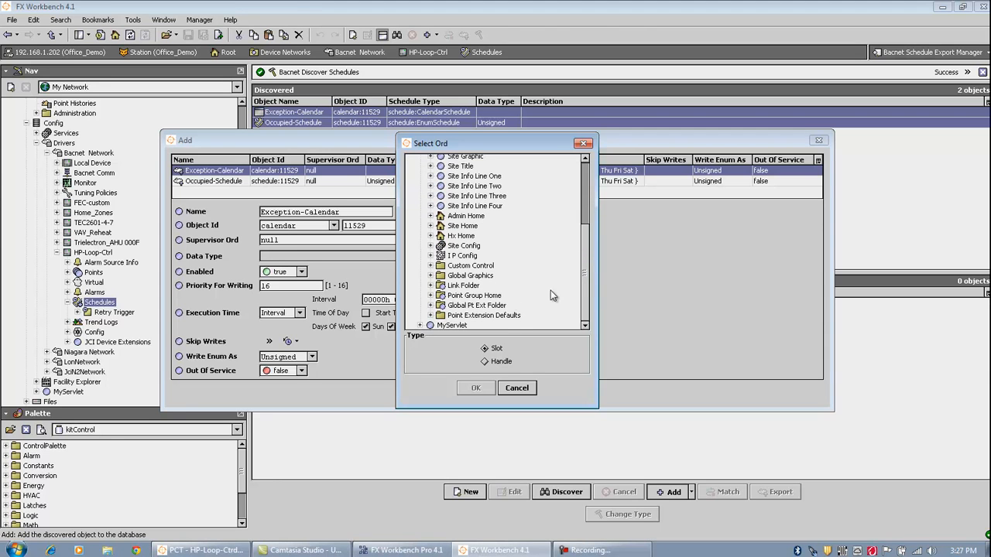
{"action": "left_click", "coordinate": [430, 286]}
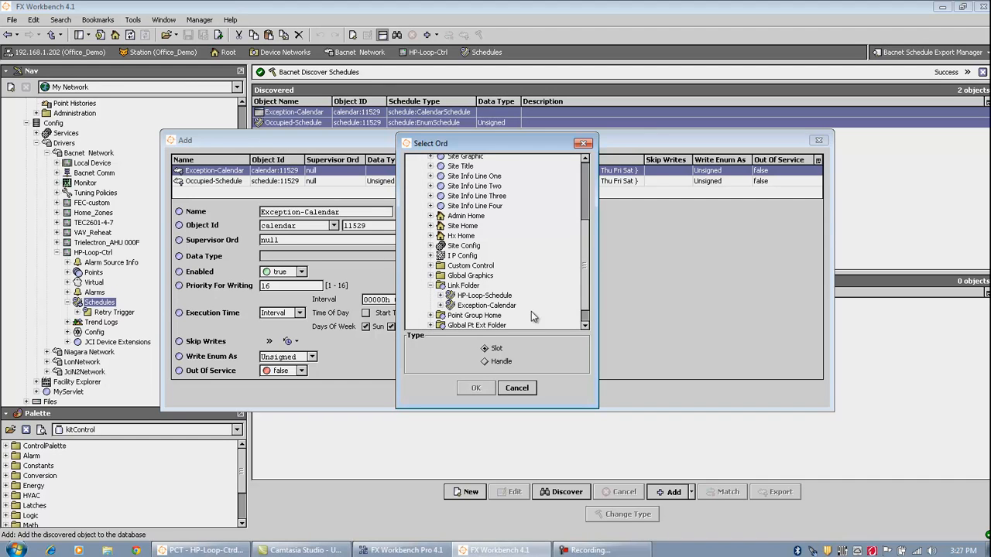
{"action": "left_click", "coordinate": [486, 306]}
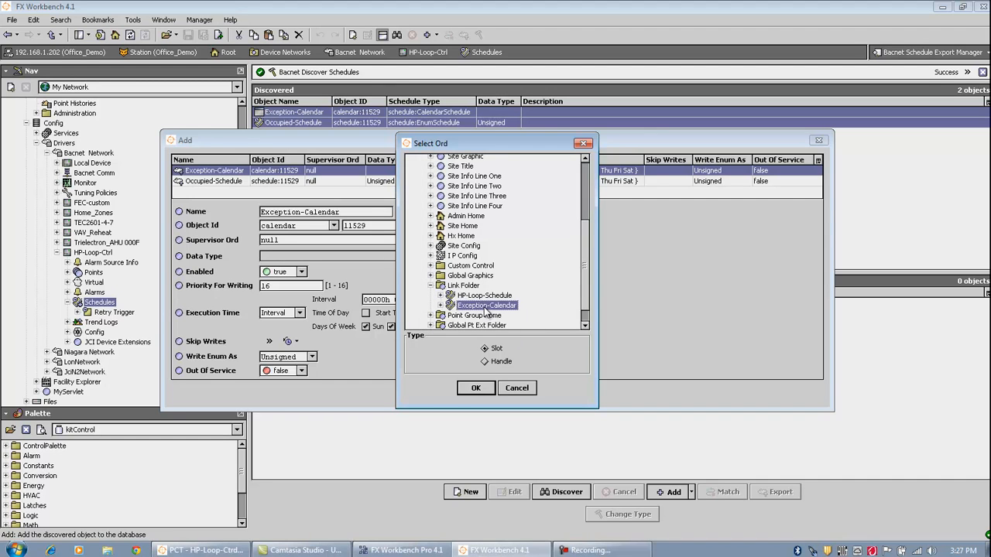
{"action": "left_click", "coordinate": [477, 389]}
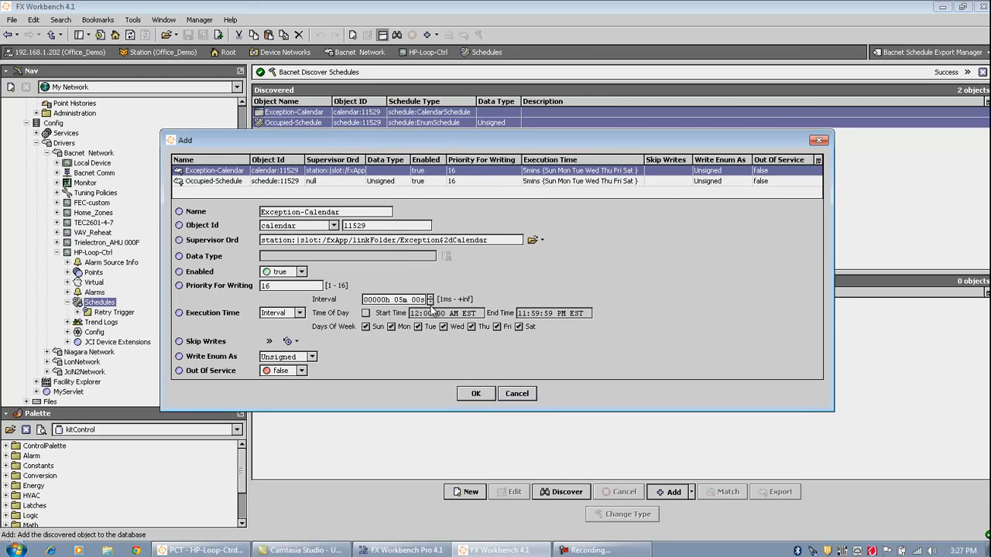
Set Occupied-Schedule's Supervisor Ord to HP-Loop-Schedule in the Facility Explorer Link Folder and add both exports to the database.
{"action": "left_click", "coordinate": [238, 184]}
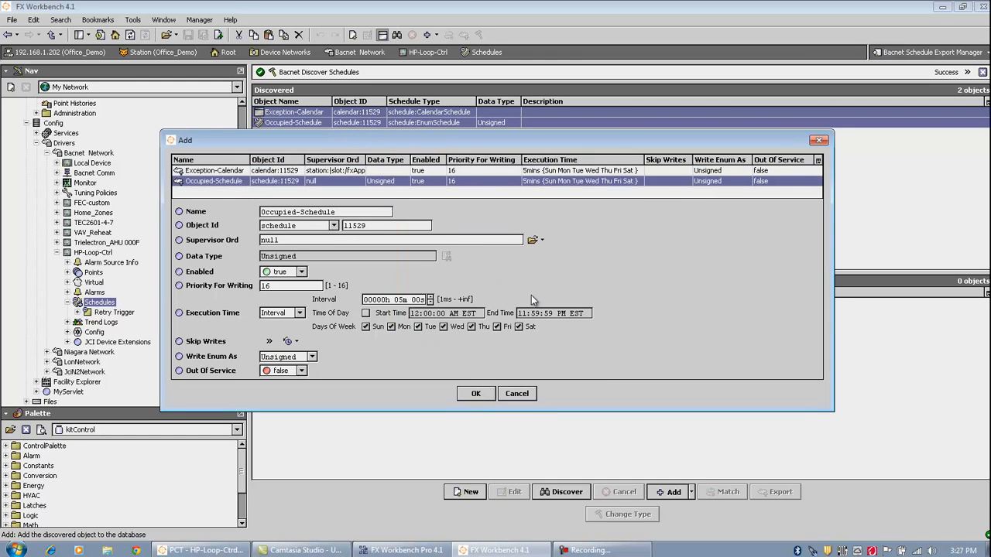
{"action": "left_click", "coordinate": [542, 240]}
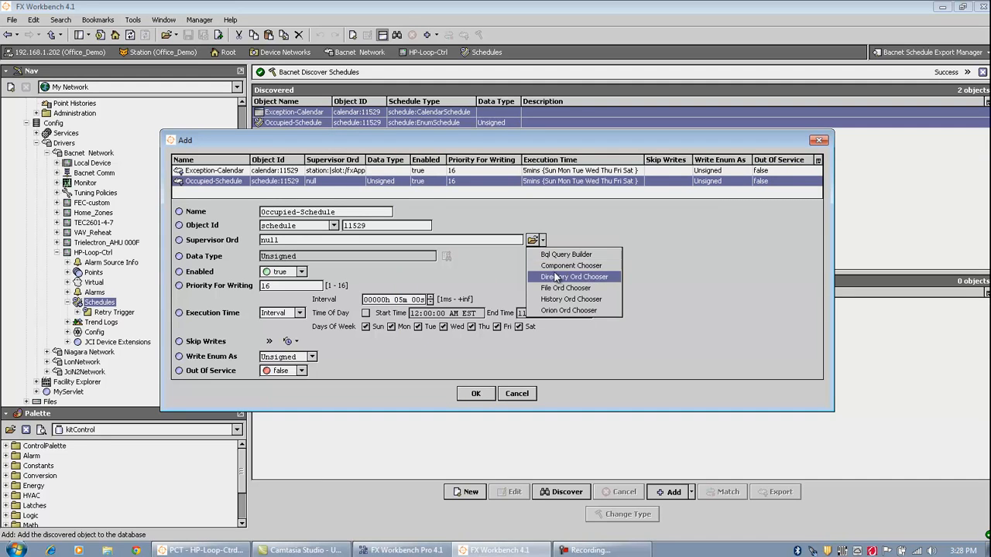
{"action": "left_click", "coordinate": [556, 265]}
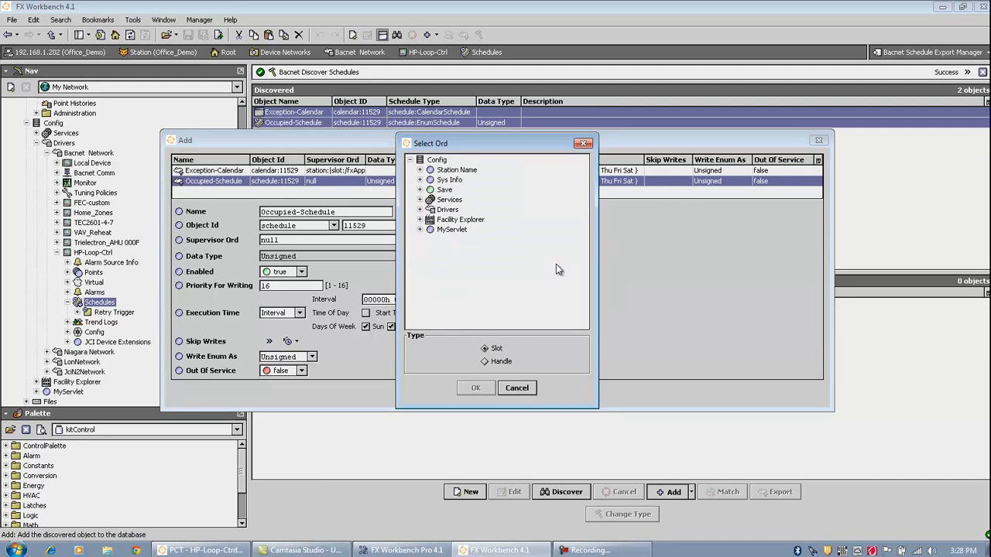
{"action": "left_click", "coordinate": [420, 219]}
{"action": "left_click_drag", "start_coordinate": [584, 255], "coordinate": [594, 318]}
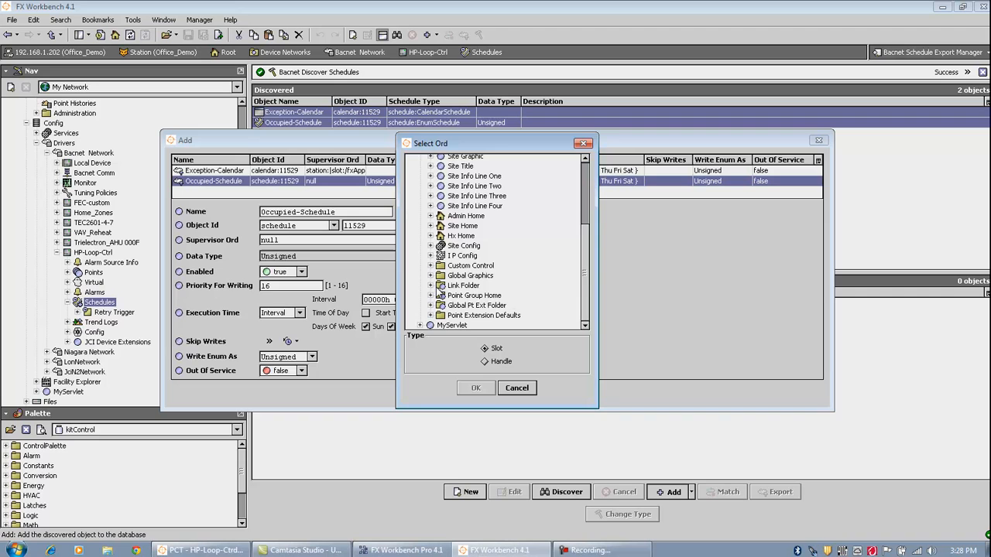
{"action": "left_click", "coordinate": [431, 286]}
{"action": "left_click", "coordinate": [482, 295]}
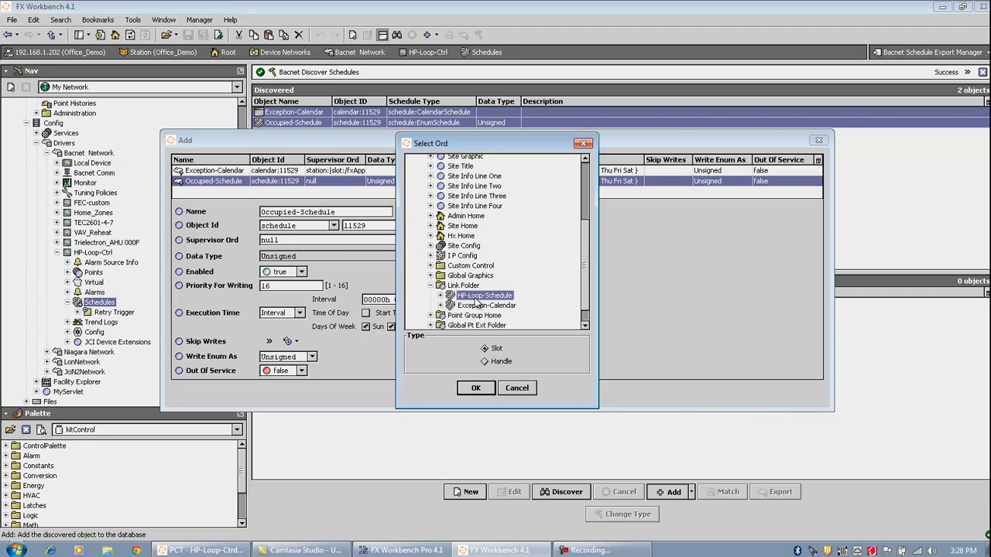
{"action": "left_click", "coordinate": [476, 390]}
{"action": "left_click", "coordinate": [475, 395]}
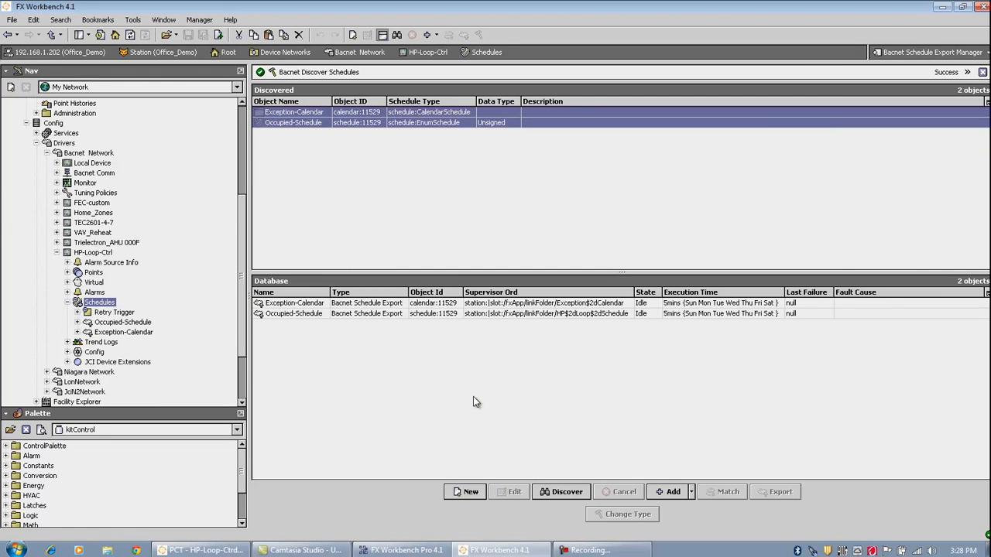
Run Read From Device on the Exception-Calendar and Occupied-Schedule exports in the database.
{"action": "left_click", "coordinate": [563, 304]}
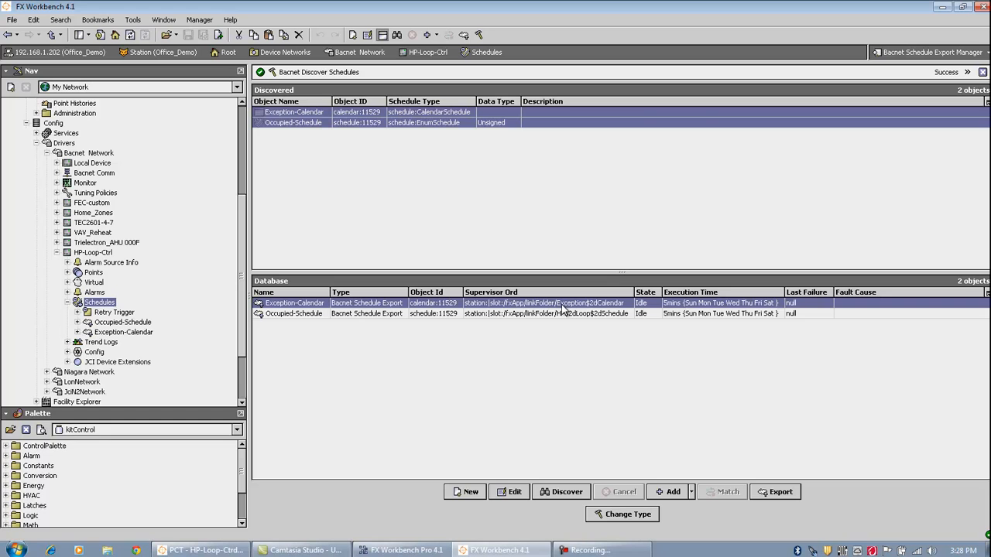
{"action": "right_click", "coordinate": [563, 305]}
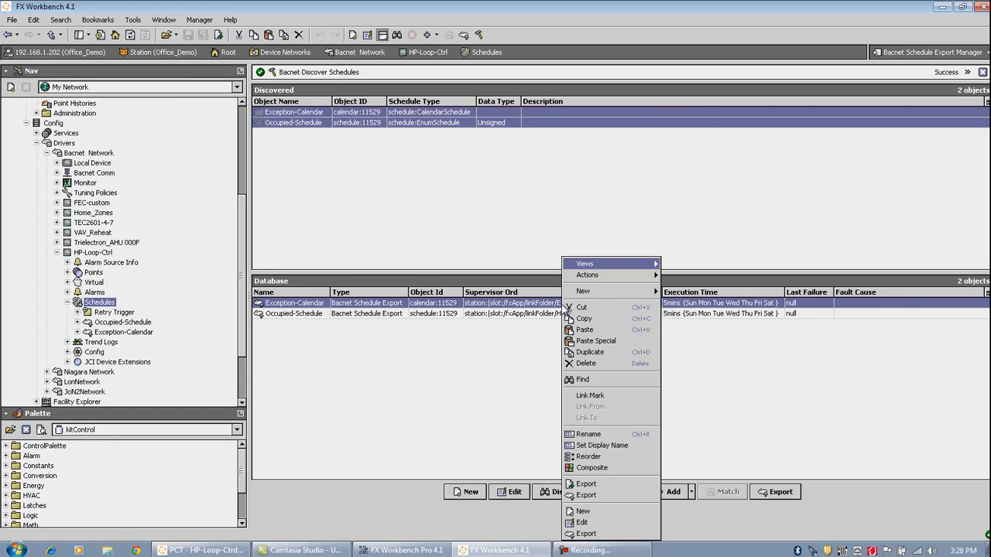
{"action": "mouse_move", "coordinate": [619, 275]}
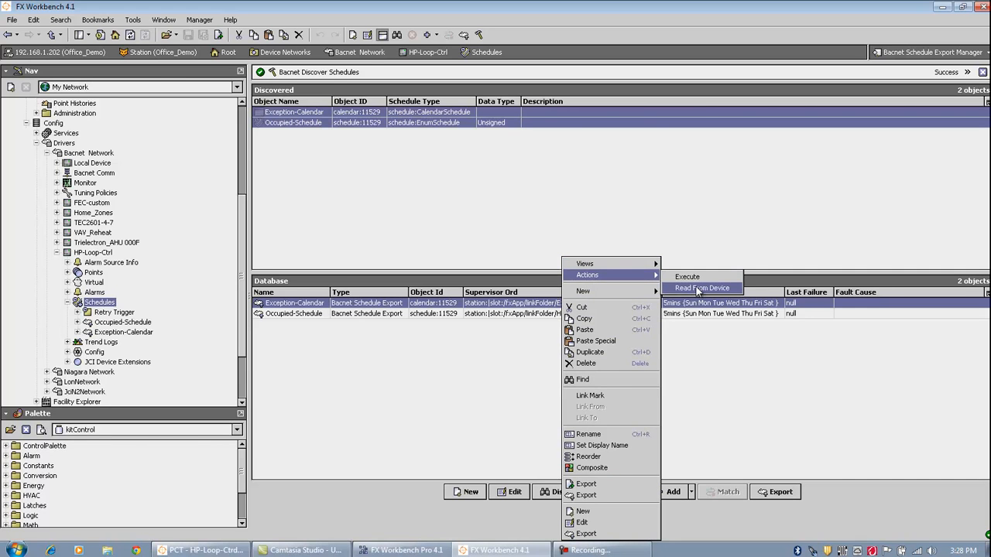
{"action": "left_click", "coordinate": [699, 288]}
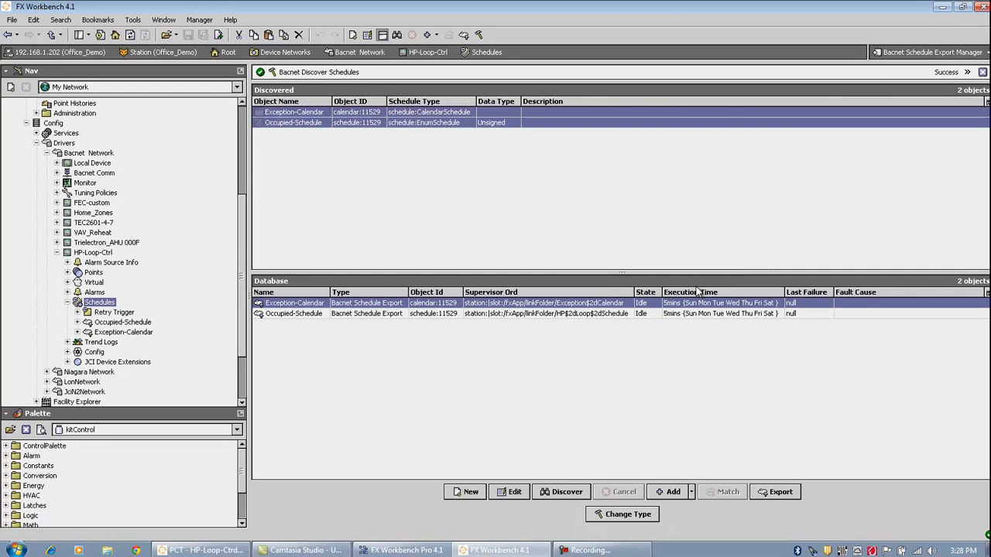
{"action": "left_click", "coordinate": [585, 316]}
{"action": "right_click", "coordinate": [585, 315]}
{"action": "mouse_move", "coordinate": [620, 275]}
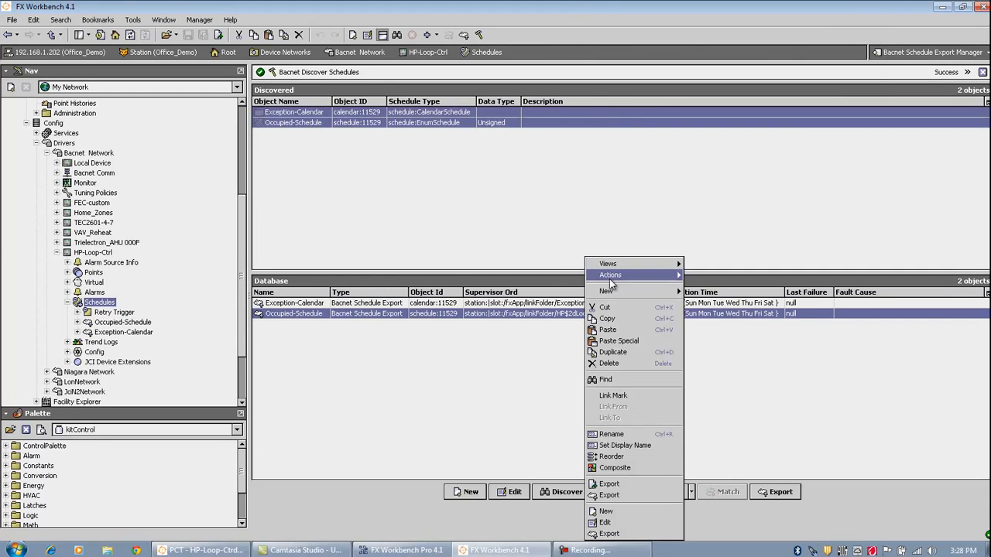
{"action": "left_click", "coordinate": [711, 289]}
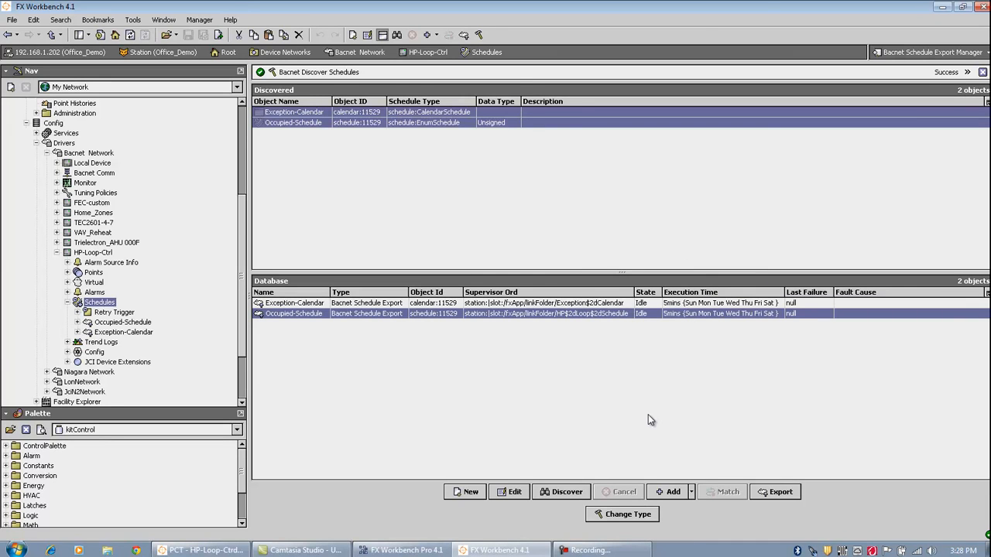
Return to the station's Schedule Manager and open HP-Loop-Schedule to check its weekly schedule.
{"action": "left_click_drag", "start_coordinate": [244, 267], "coordinate": [233, 160]}
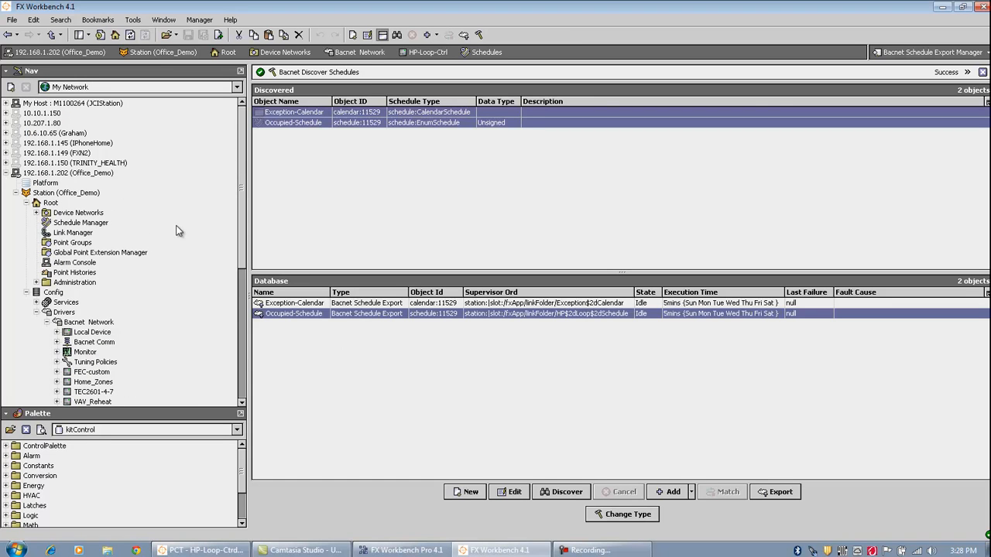
{"action": "double_click", "coordinate": [90, 223]}
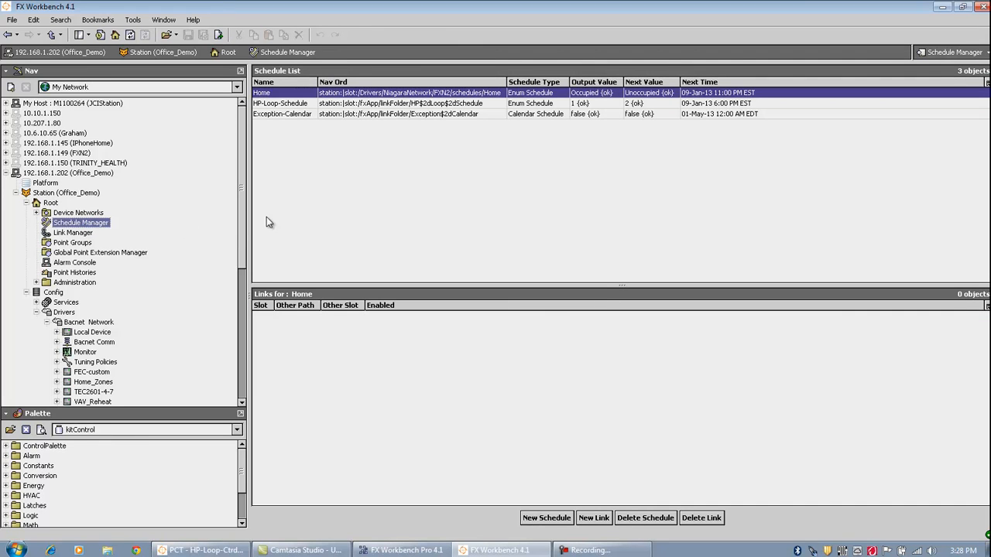
{"action": "left_click", "coordinate": [284, 106]}
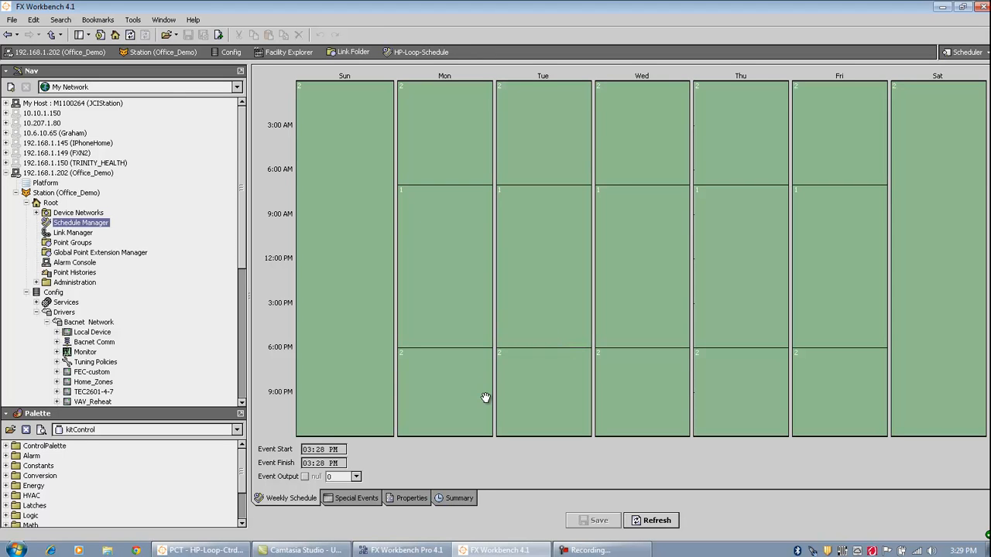
Open HP-Loop-Schedule's properties and examine the enum range editor of its facets.
{"action": "left_click", "coordinate": [411, 498]}
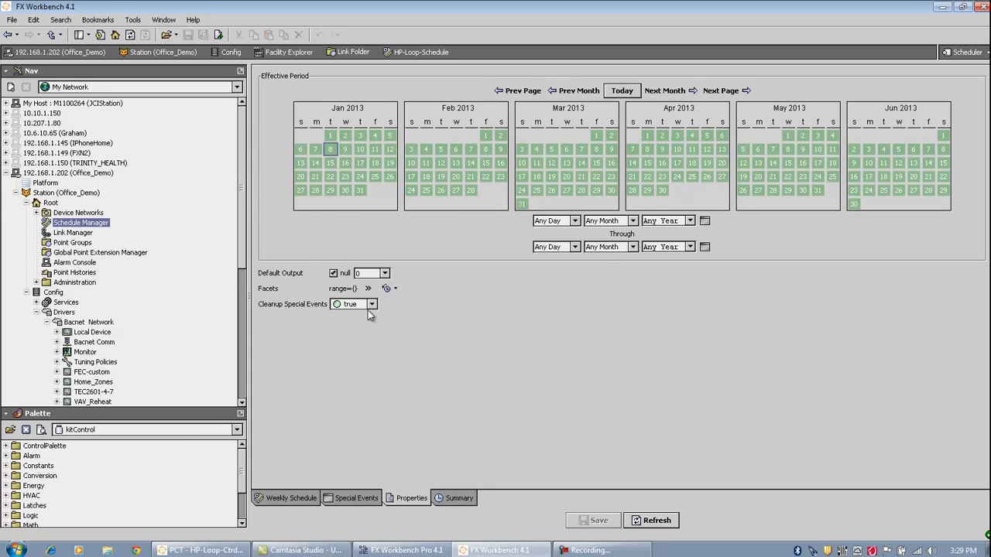
{"action": "left_click", "coordinate": [368, 289]}
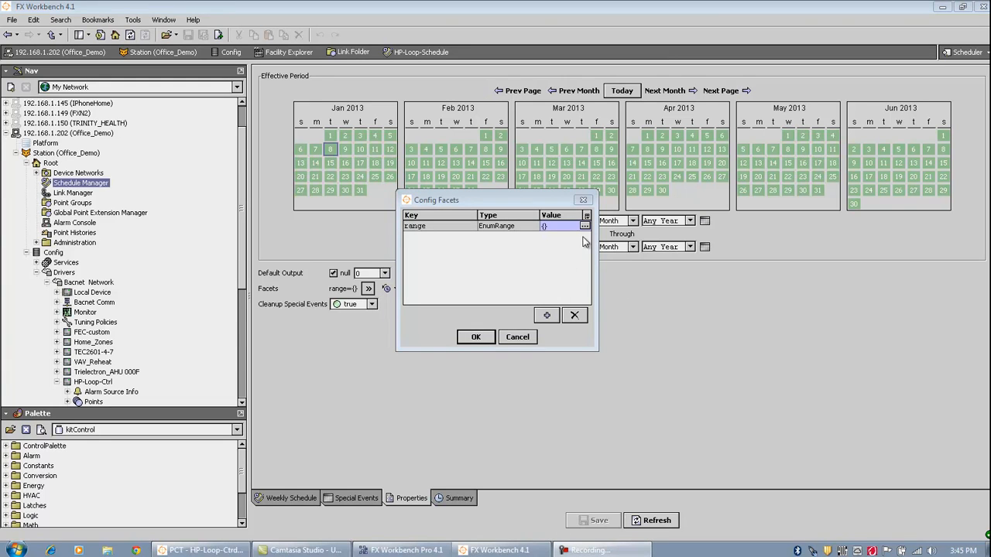
{"action": "left_click", "coordinate": [585, 226]}
{"action": "left_click", "coordinate": [466, 285]}
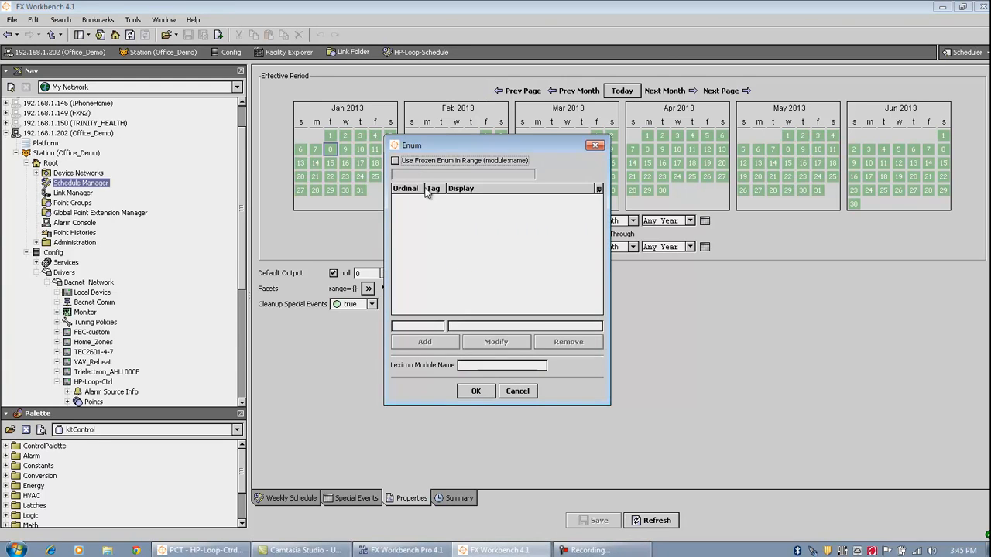
{"action": "left_click", "coordinate": [516, 391]}
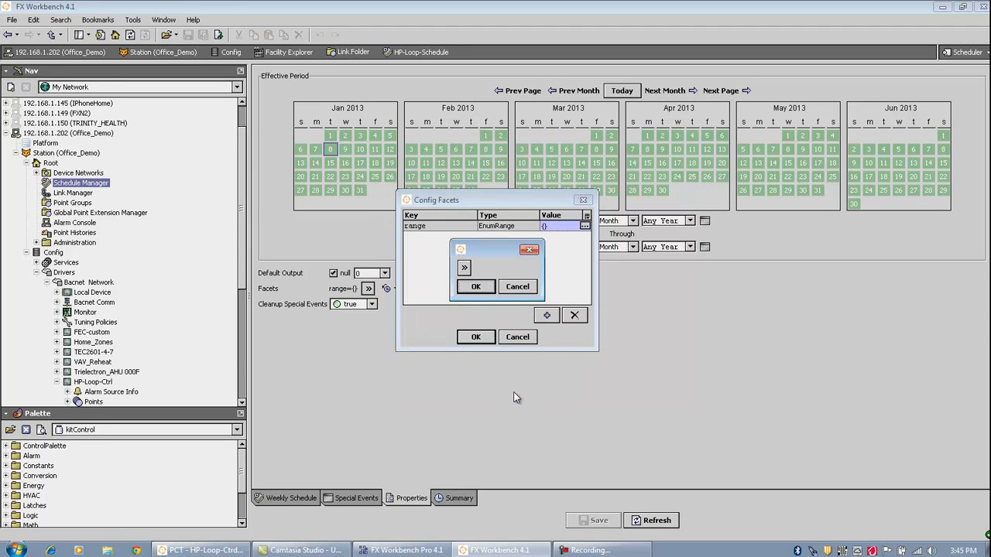
{"action": "left_click", "coordinate": [517, 288]}
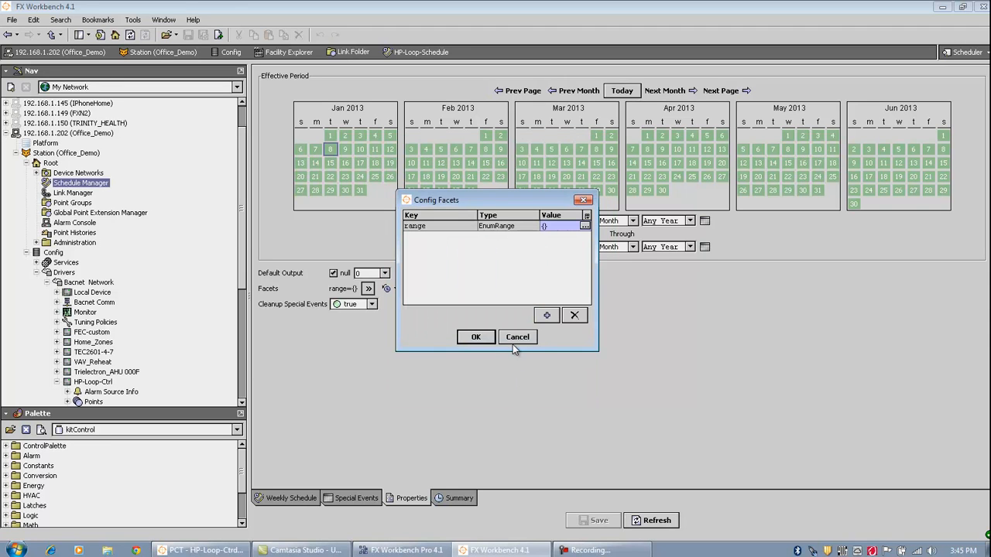
{"action": "left_click", "coordinate": [517, 338]}
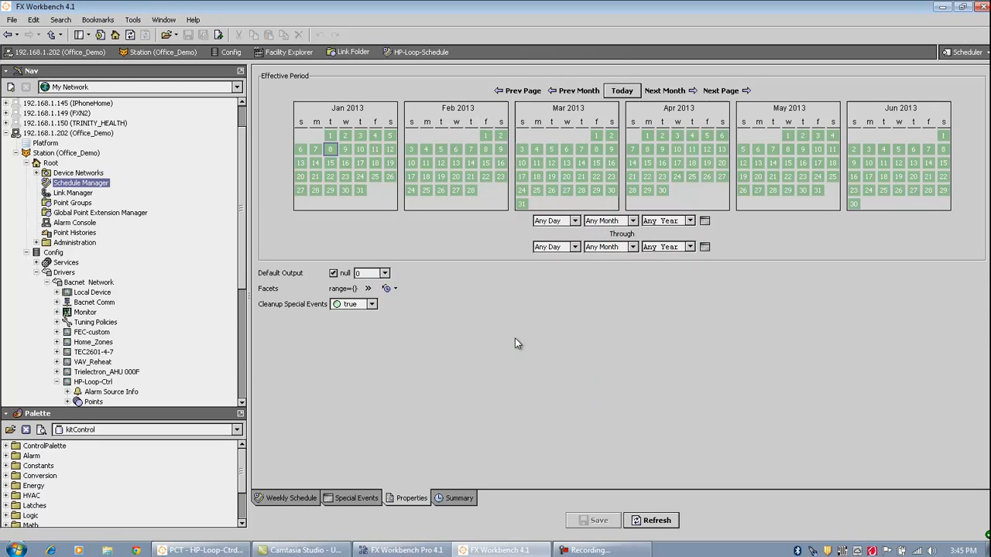
Set HP-Loop-Schedule's facets to range=jciSupport:JciBACnetOccupanyScheduleEnum, choose Unoccupied as the default output, and save.
{"action": "left_click", "coordinate": [395, 289]}
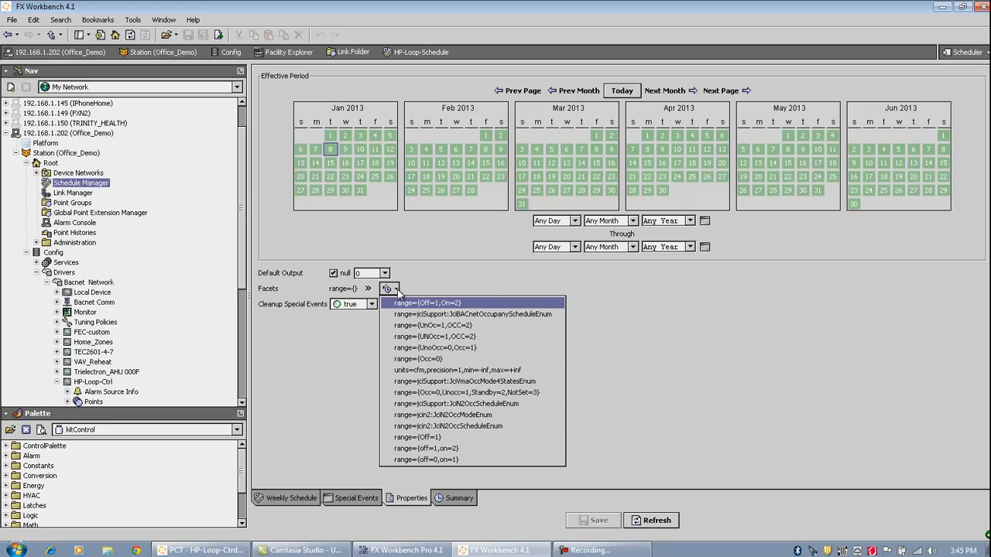
{"action": "left_click", "coordinate": [494, 314]}
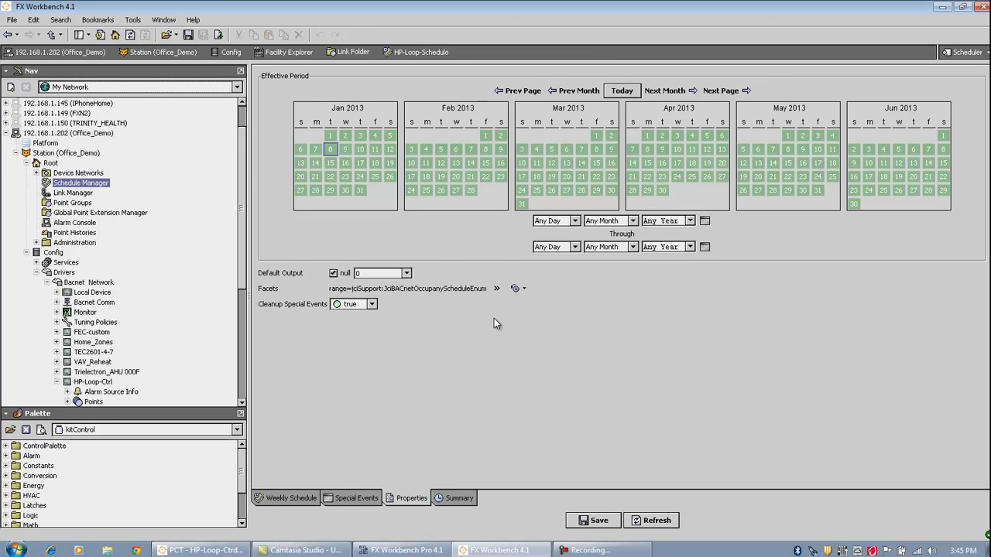
{"action": "left_click", "coordinate": [406, 274]}
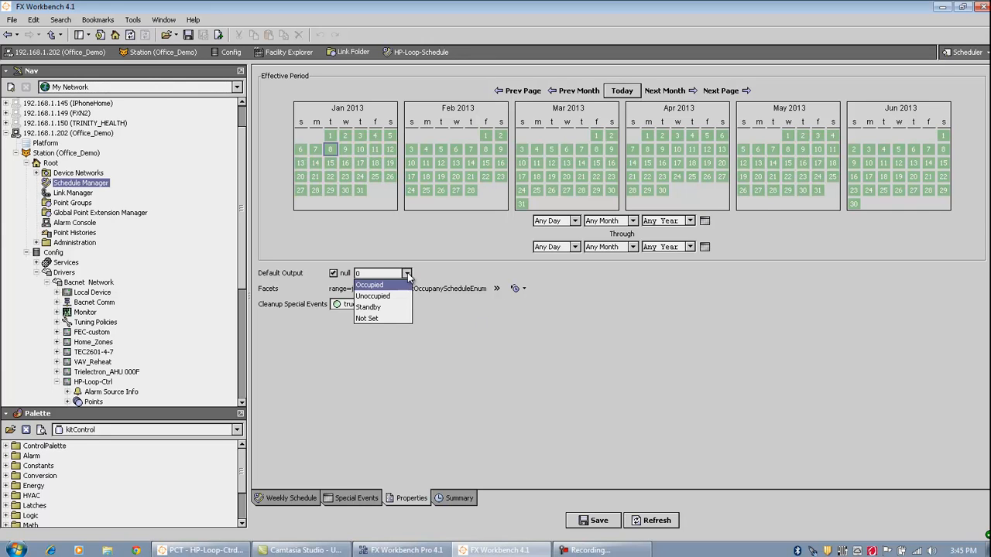
{"action": "left_click", "coordinate": [399, 295]}
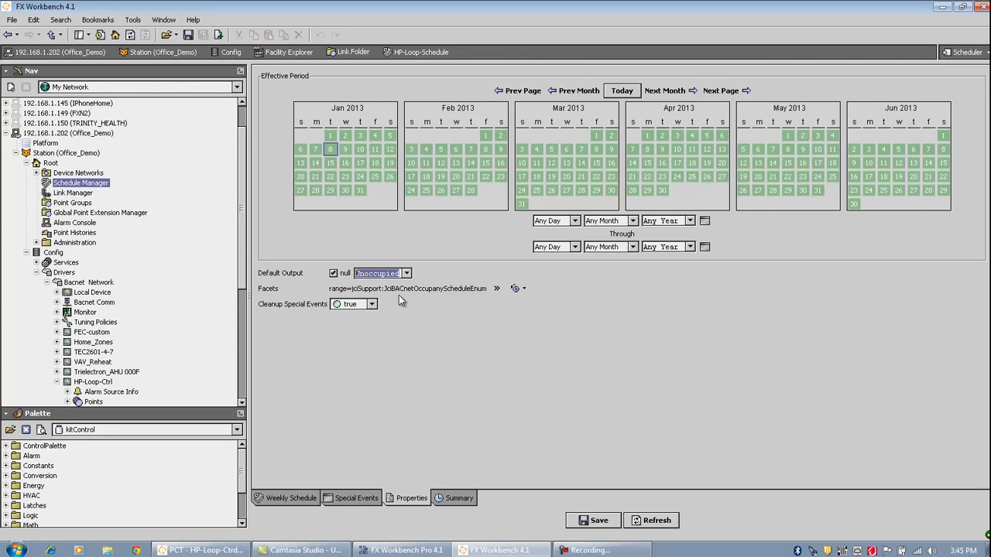
{"action": "left_click", "coordinate": [596, 521]}
Copy Friday's events to Saturday in HP-Loop-Schedule's weekly schedule and save the schedule.
{"action": "left_click", "coordinate": [290, 500]}
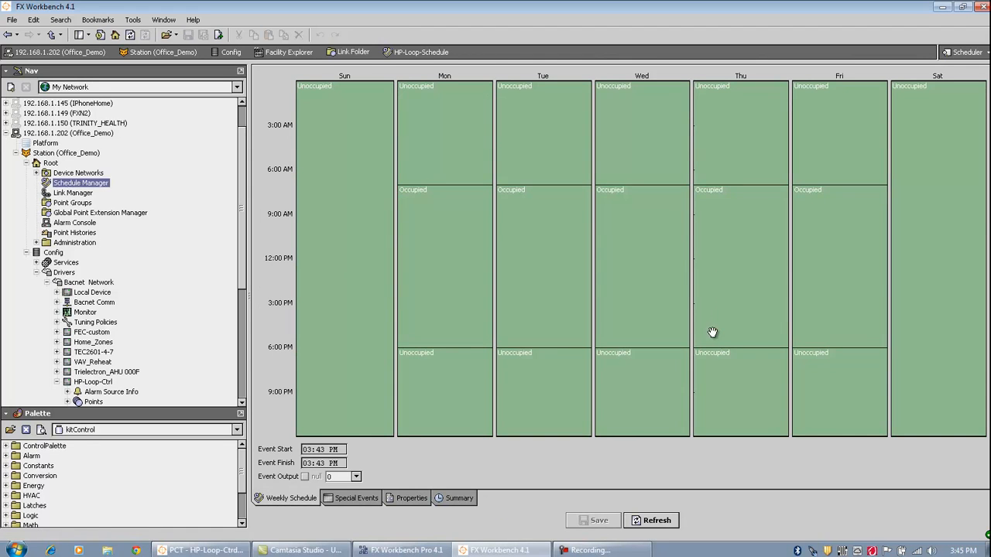
{"action": "right_click", "coordinate": [833, 270]}
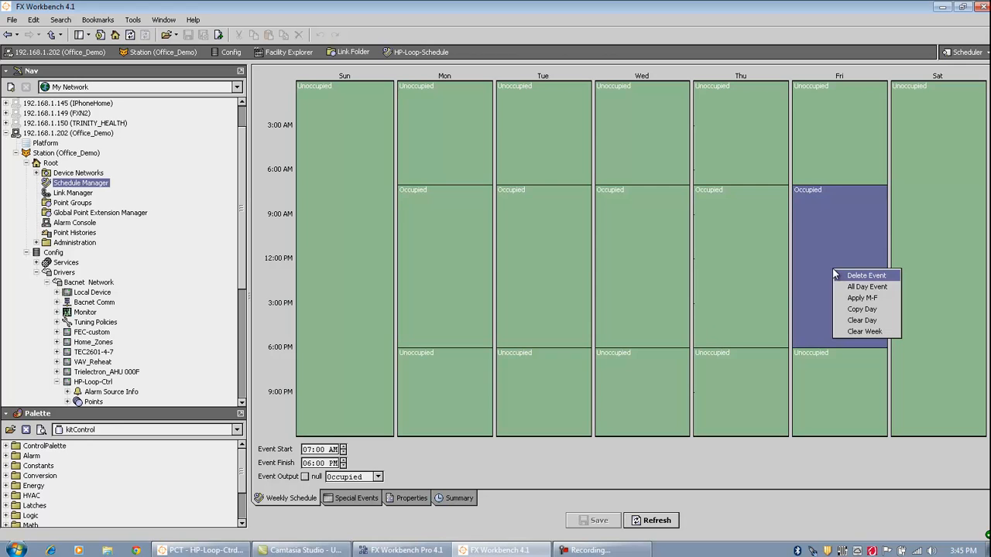
{"action": "left_click", "coordinate": [861, 309]}
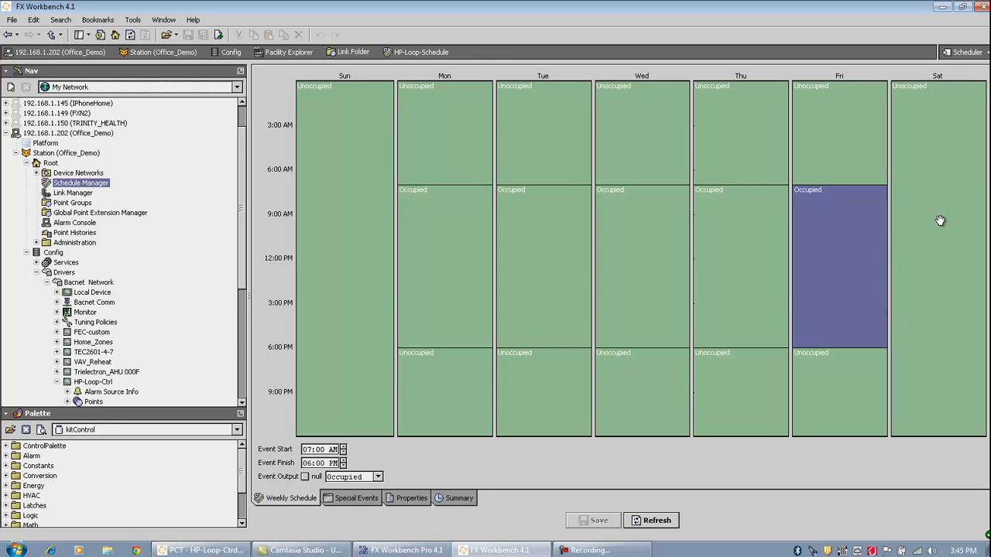
{"action": "right_click", "coordinate": [956, 175]}
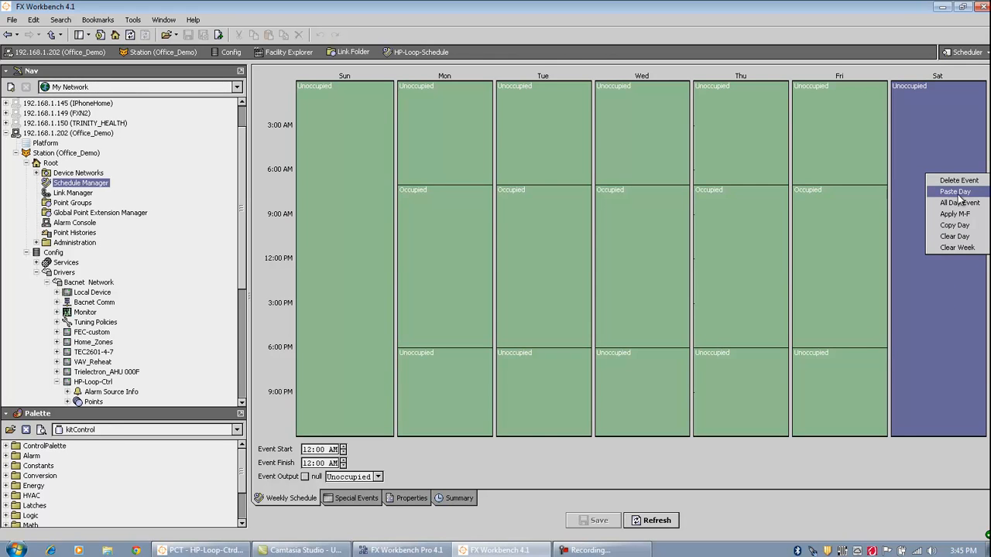
{"action": "left_click", "coordinate": [955, 192]}
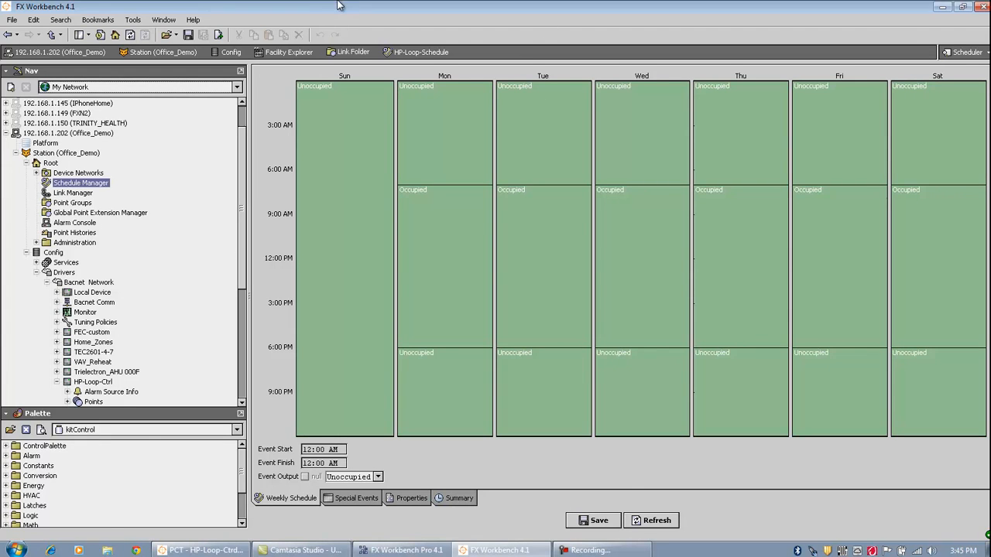
{"action": "left_click", "coordinate": [593, 521]}
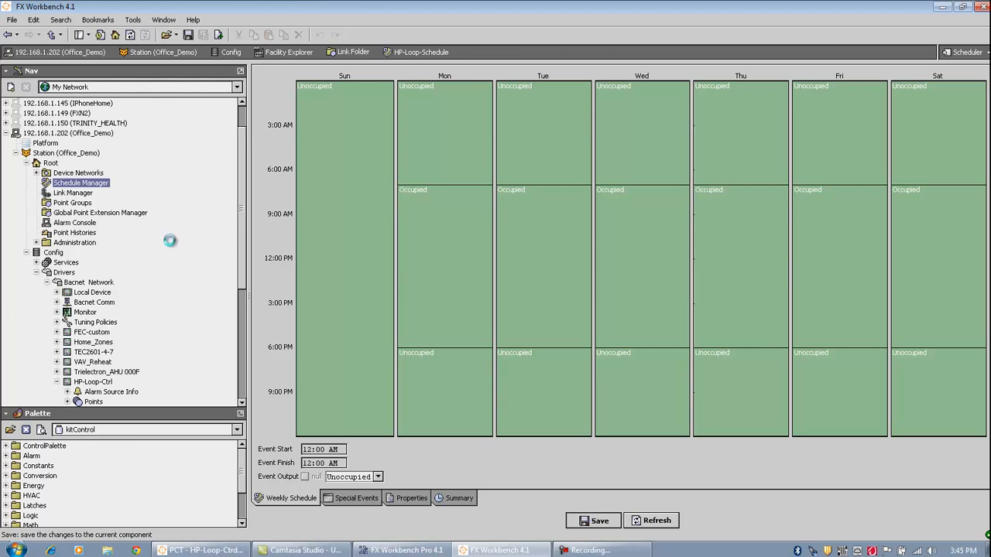
Open Exception-Calendar from the Schedule Manager, add a date event named Event for 20 Feb 2013, and save.
{"action": "left_click", "coordinate": [8, 35]}
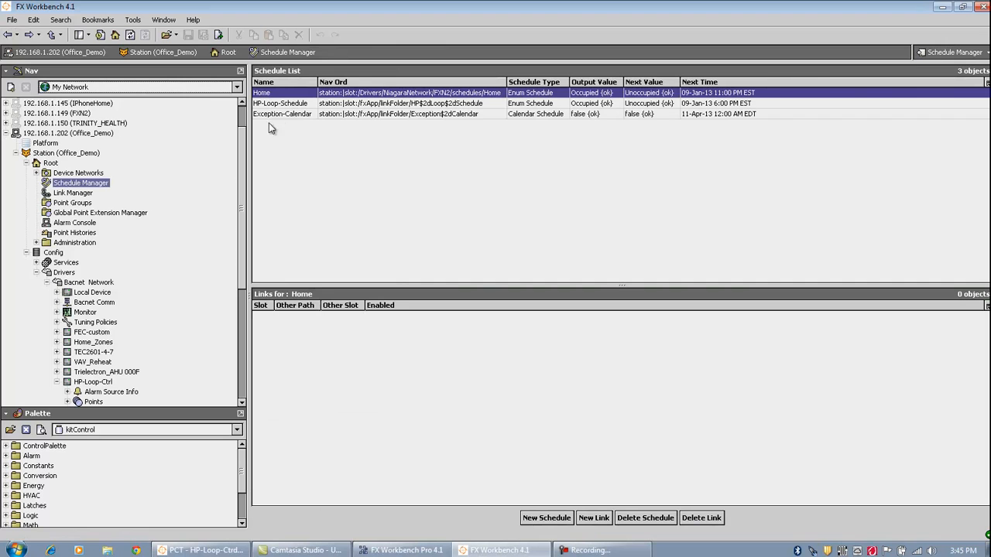
{"action": "double_click", "coordinate": [283, 115]}
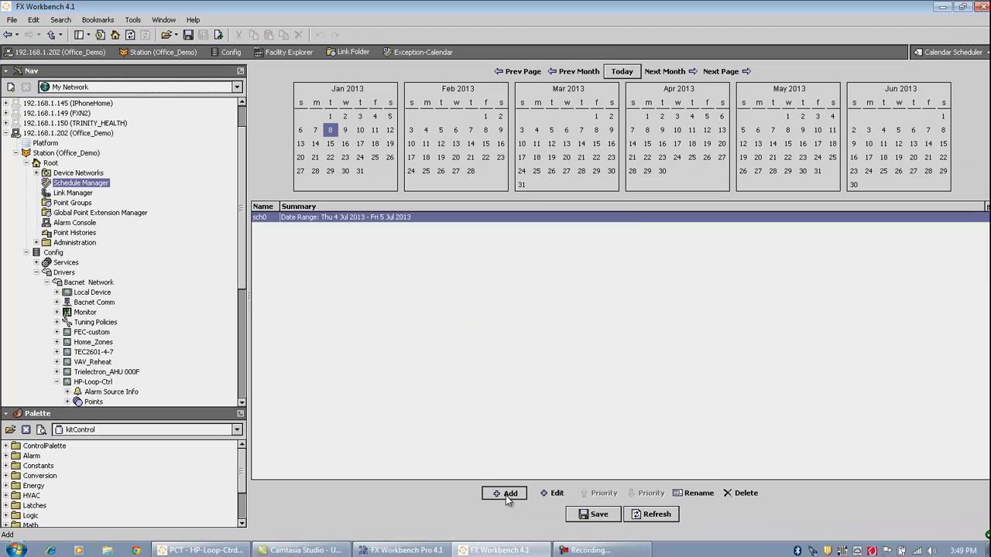
{"action": "left_click", "coordinate": [505, 494]}
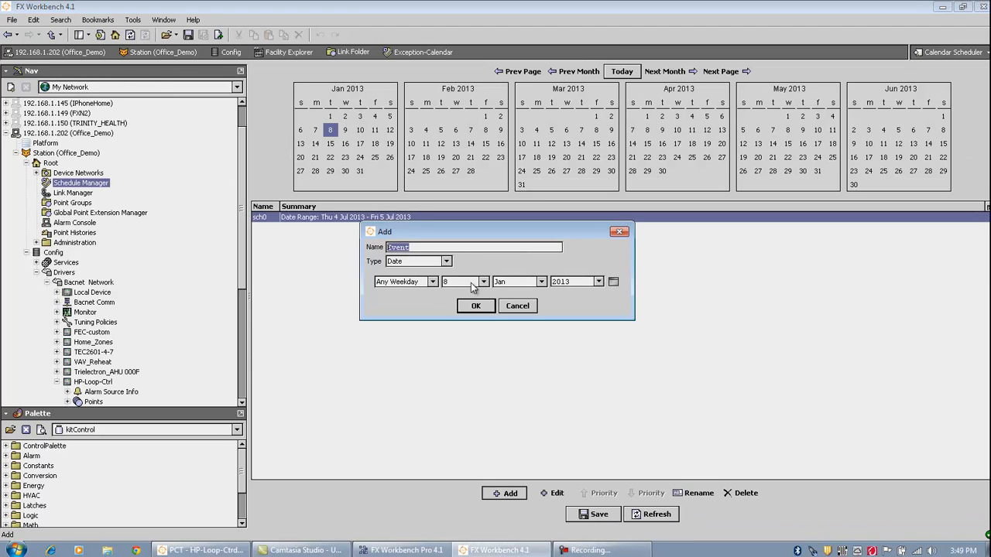
{"action": "left_click", "coordinate": [541, 282]}
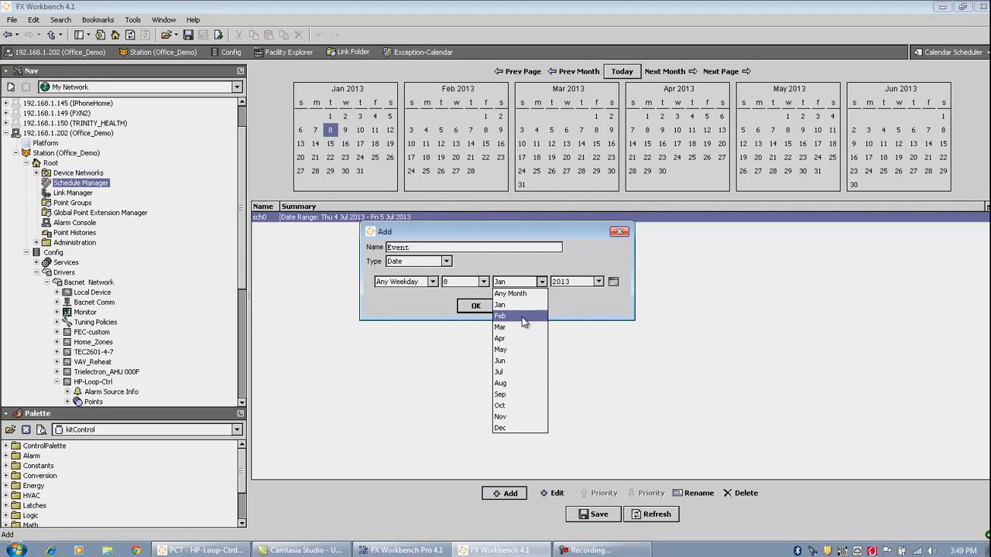
{"action": "left_click", "coordinate": [522, 317]}
{"action": "left_click", "coordinate": [467, 283]}
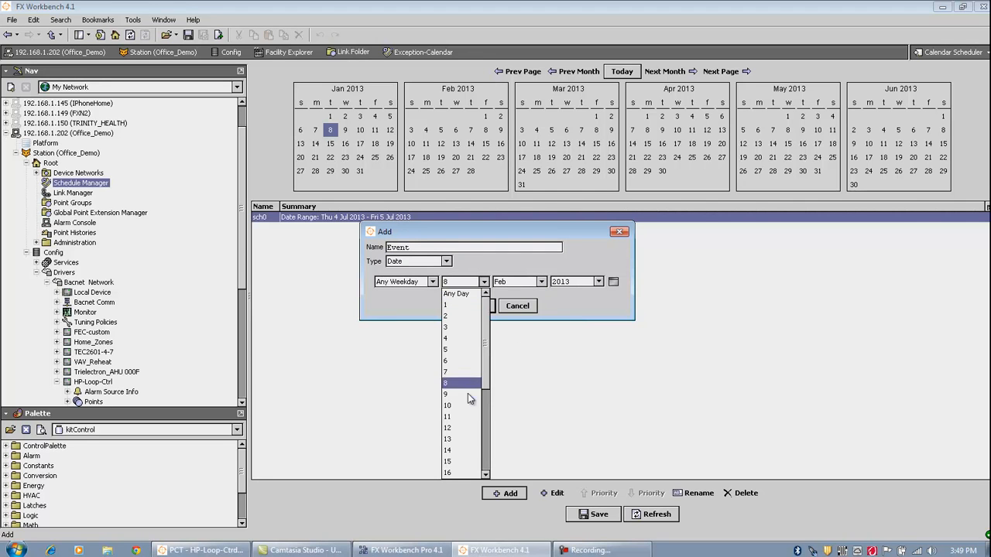
{"action": "left_click_drag", "start_coordinate": [487, 366], "coordinate": [487, 387]}
{"action": "left_click", "coordinate": [457, 472]}
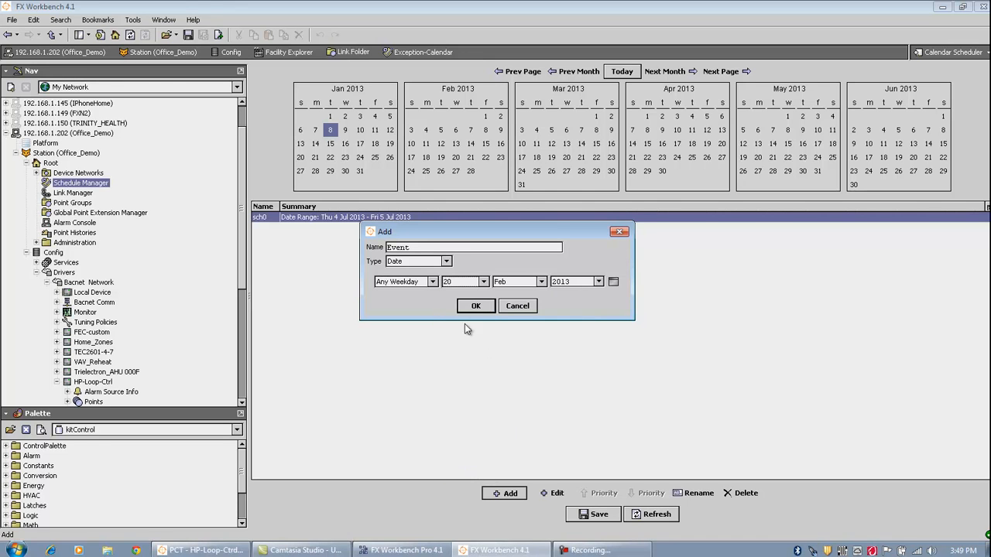
{"action": "left_click", "coordinate": [477, 306]}
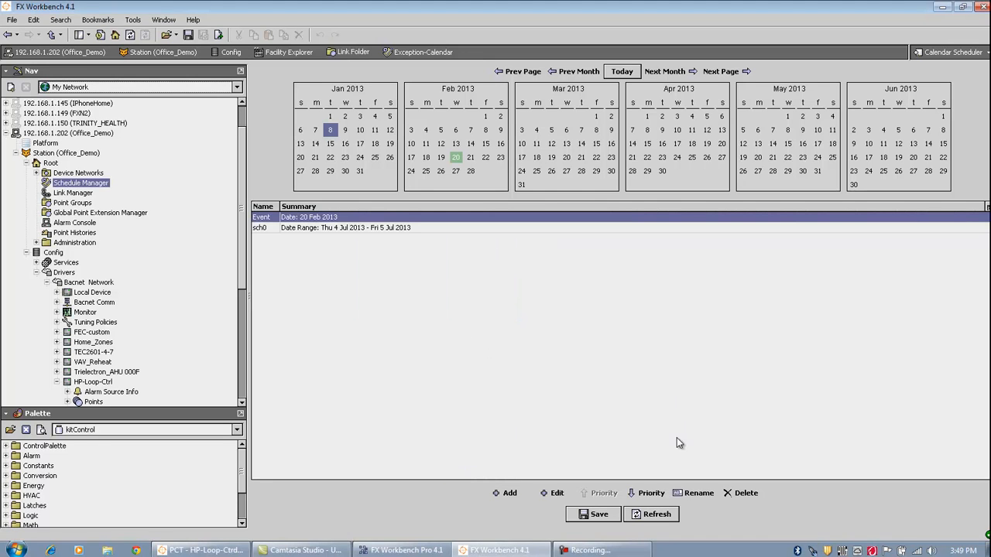
{"action": "left_click", "coordinate": [604, 517]}
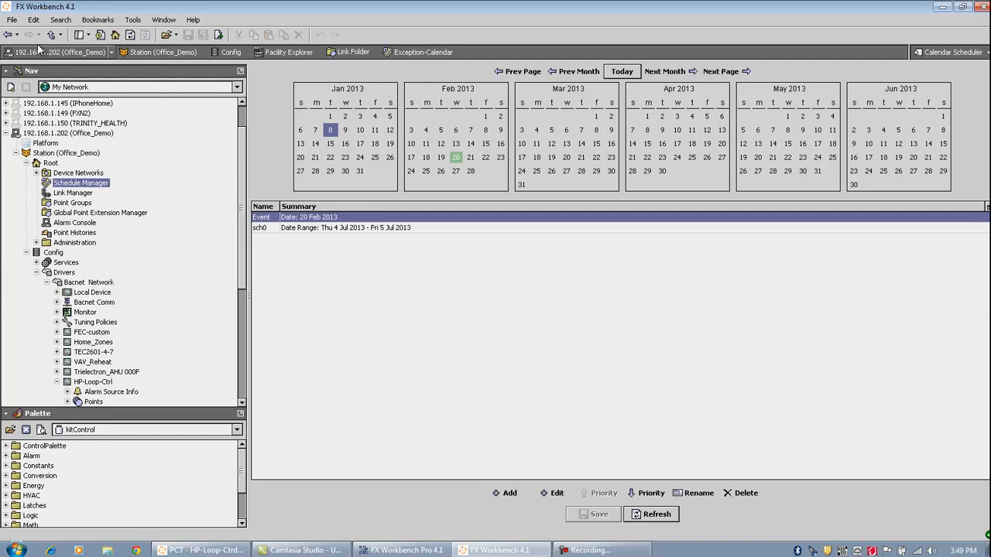
Open the Schedules folder of HP-Loop-Ctrl in the Bacnet Schedule Export Manager view.
{"action": "left_click", "coordinate": [11, 37]}
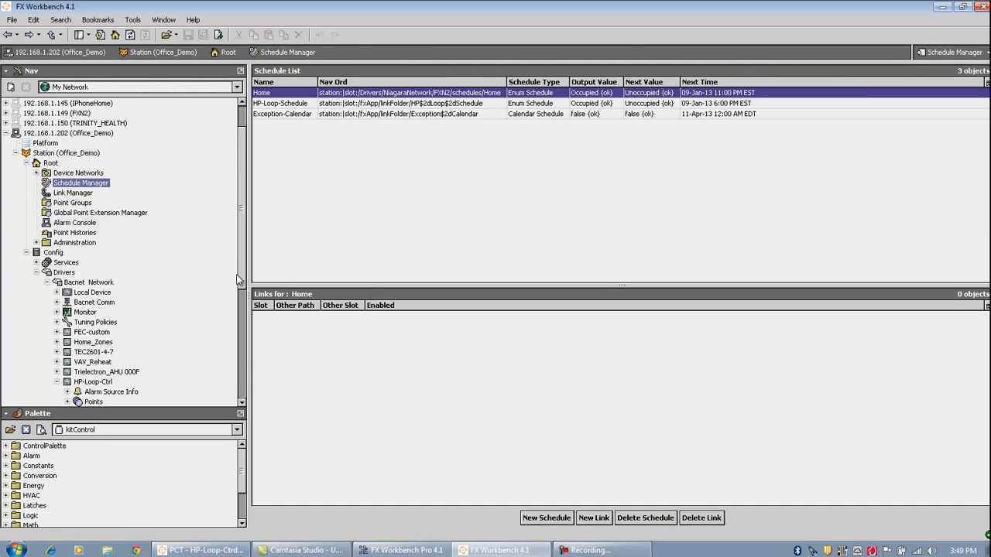
{"action": "left_click_drag", "start_coordinate": [240, 274], "coordinate": [243, 327]}
{"action": "double_click", "coordinate": [96, 343]}
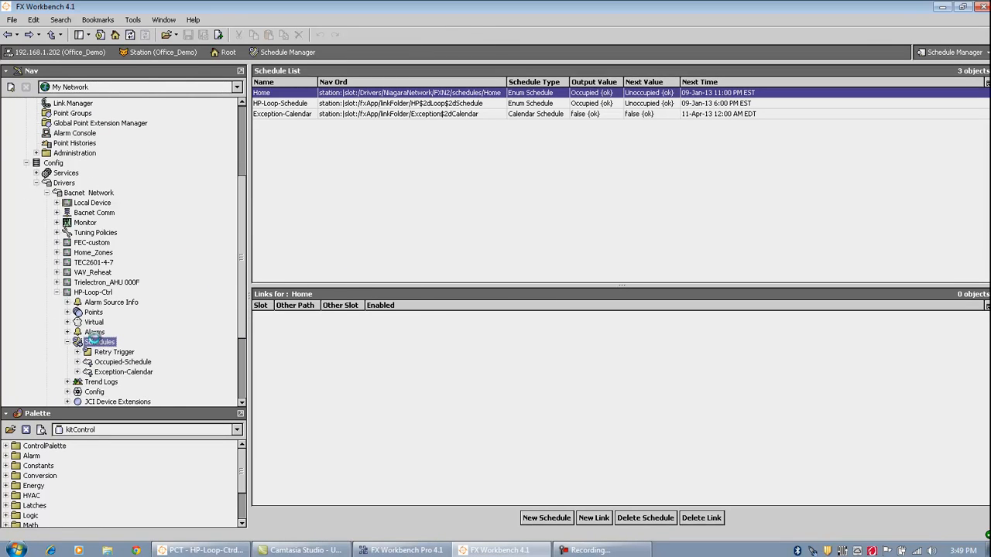
{"action": "left_click", "coordinate": [983, 53]}
{"action": "left_click", "coordinate": [956, 81]}
Run Execute on the Exception-Calendar and Occupied-Schedule exports in the database.
{"action": "left_click", "coordinate": [537, 304]}
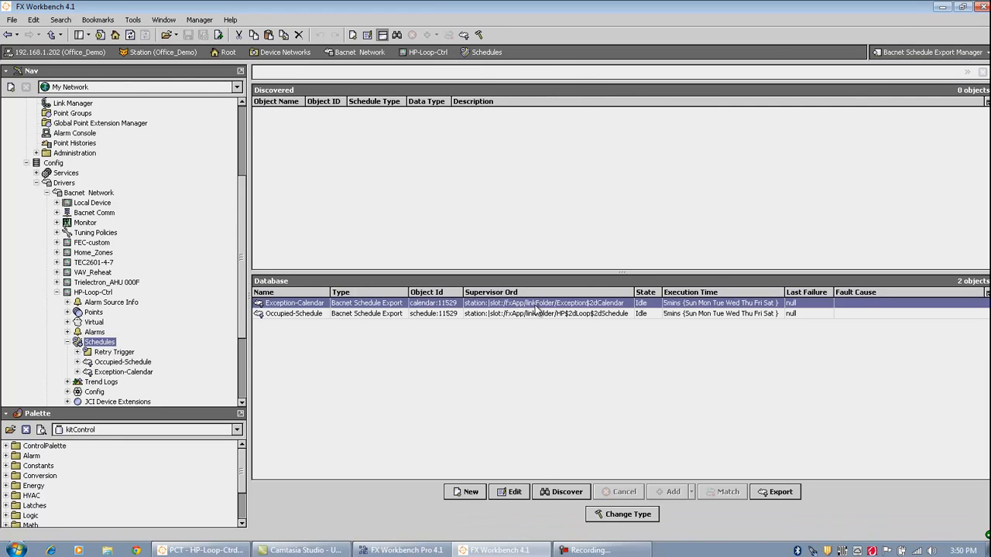
{"action": "right_click", "coordinate": [536, 308]}
{"action": "mouse_move", "coordinate": [593, 274]}
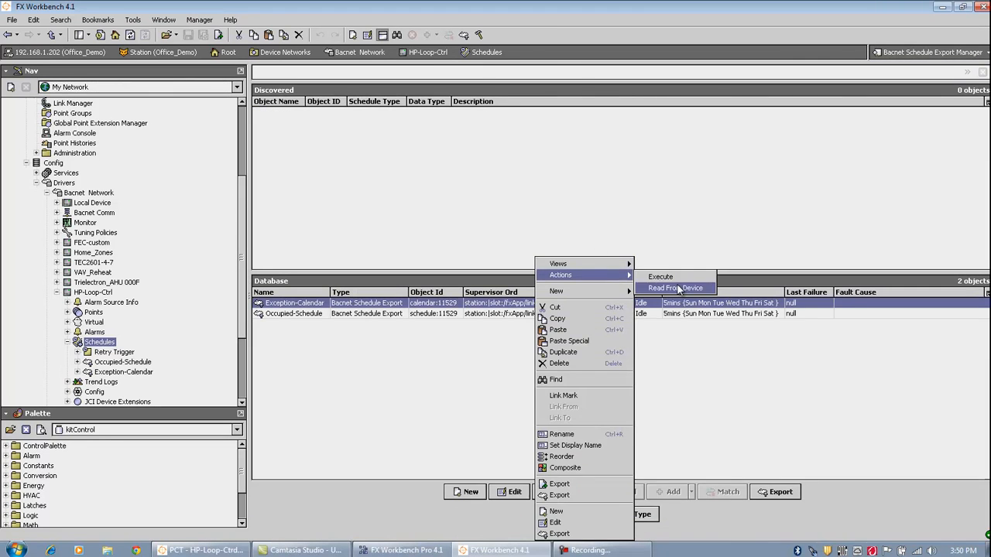
{"action": "left_click", "coordinate": [679, 280]}
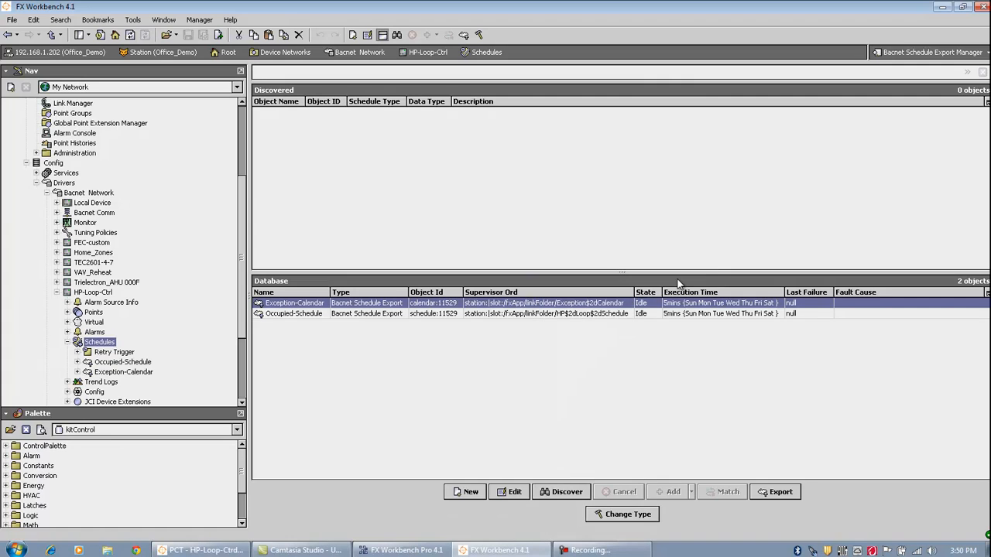
{"action": "left_click", "coordinate": [586, 312]}
{"action": "right_click", "coordinate": [585, 311]}
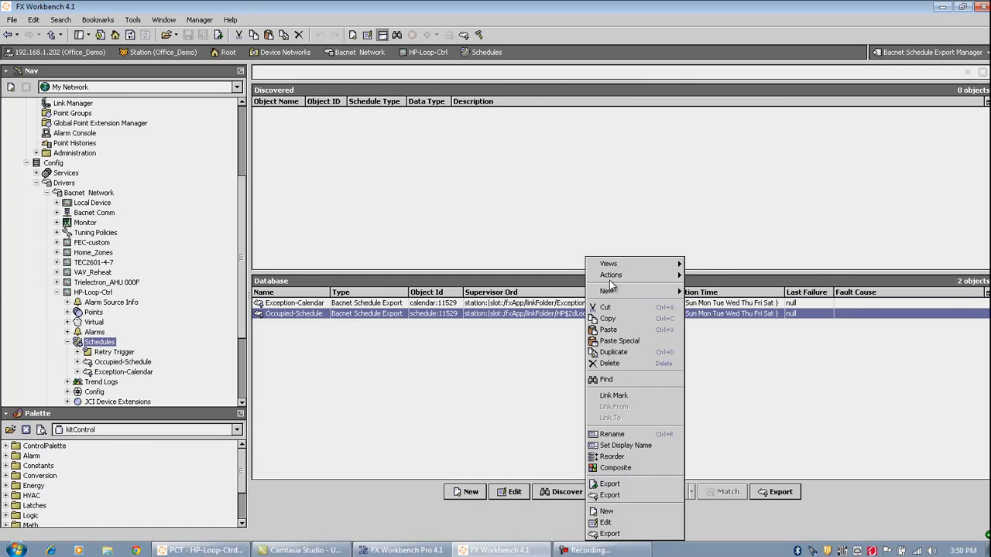
{"action": "mouse_move", "coordinate": [611, 280]}
{"action": "left_click", "coordinate": [715, 277]}
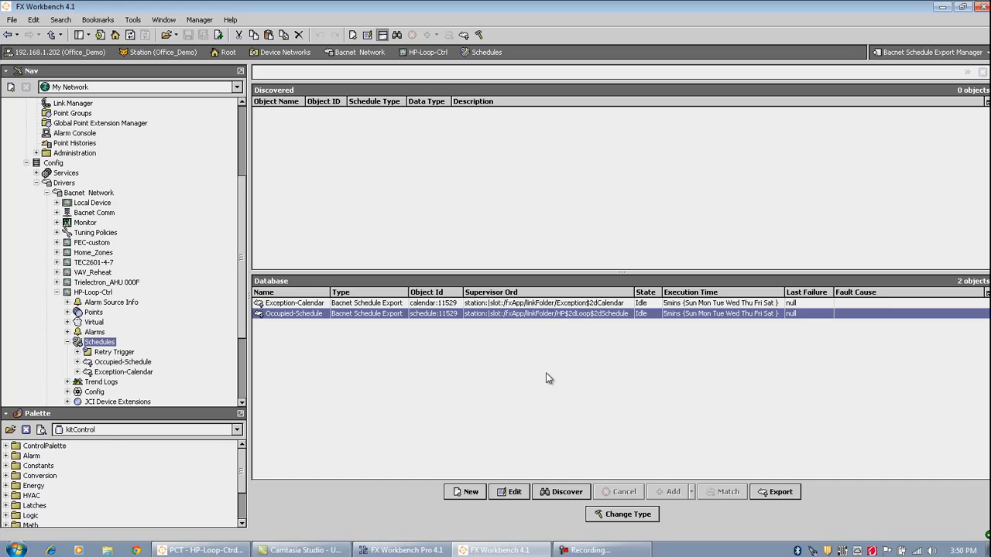
Open the Occupied-Schedule export for editing and review its execution time options.
{"action": "left_click", "coordinate": [511, 491]}
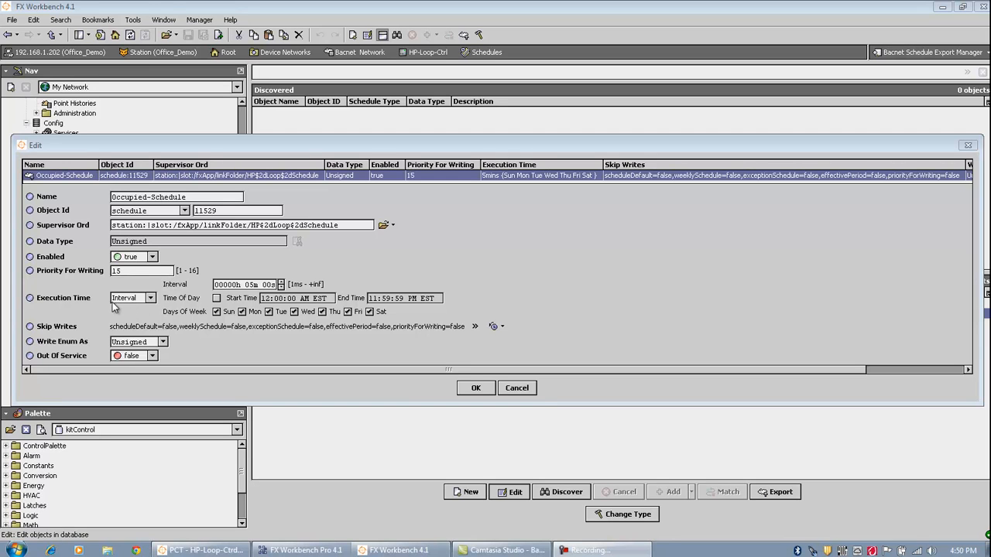
{"action": "left_click", "coordinate": [149, 300]}
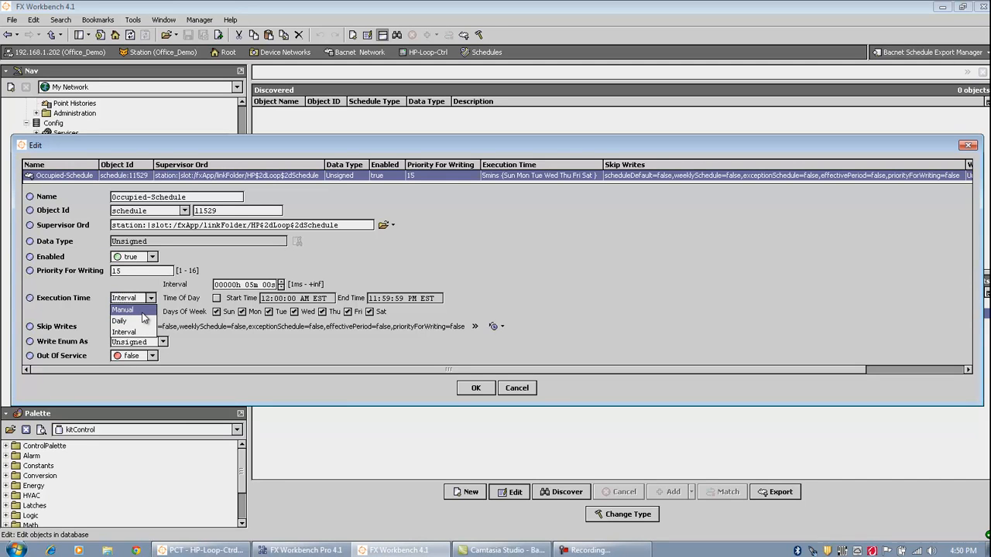
{"action": "left_click", "coordinate": [476, 391]}
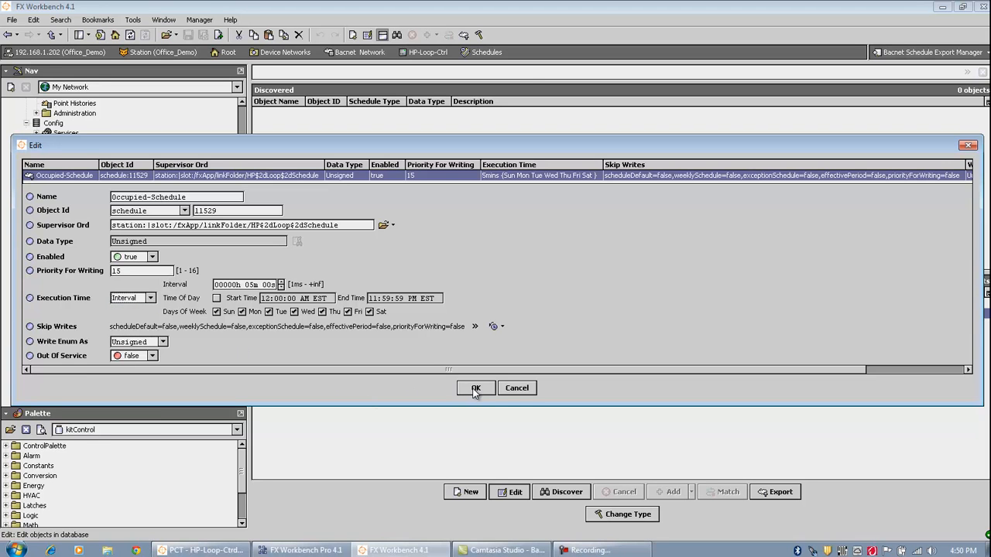
{"action": "left_click", "coordinate": [516, 388]}
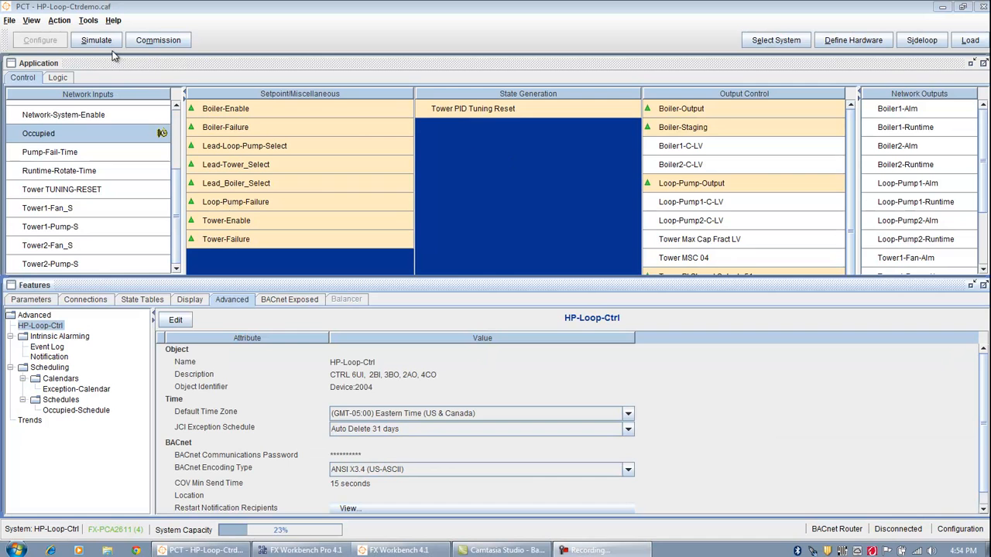
Commission the HP-Loop-Ctrl device with the current application over the BACnet Router connection.
{"action": "left_click", "coordinate": [153, 40]}
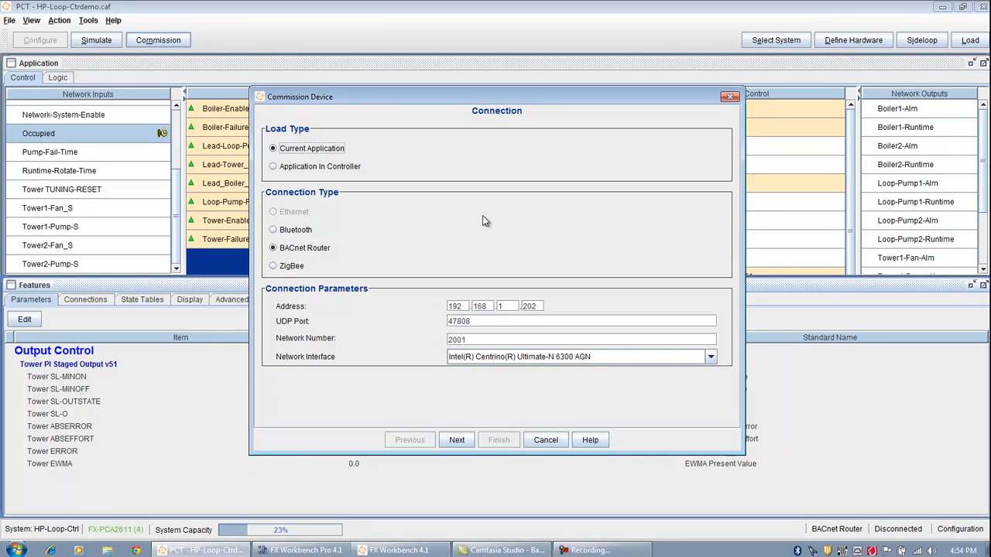
{"action": "left_click", "coordinate": [457, 440]}
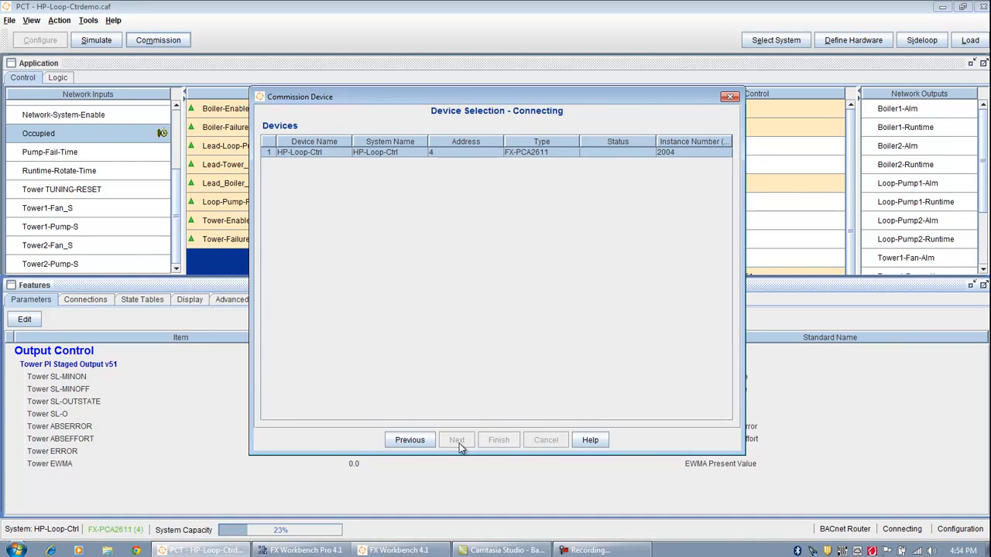
{"action": "left_click", "coordinate": [458, 439]}
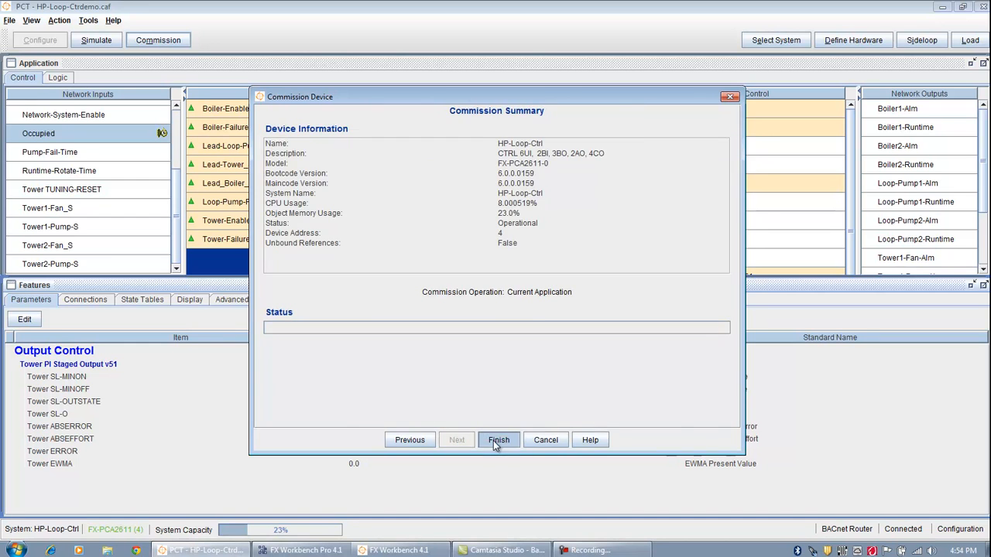
{"action": "left_click", "coordinate": [494, 441]}
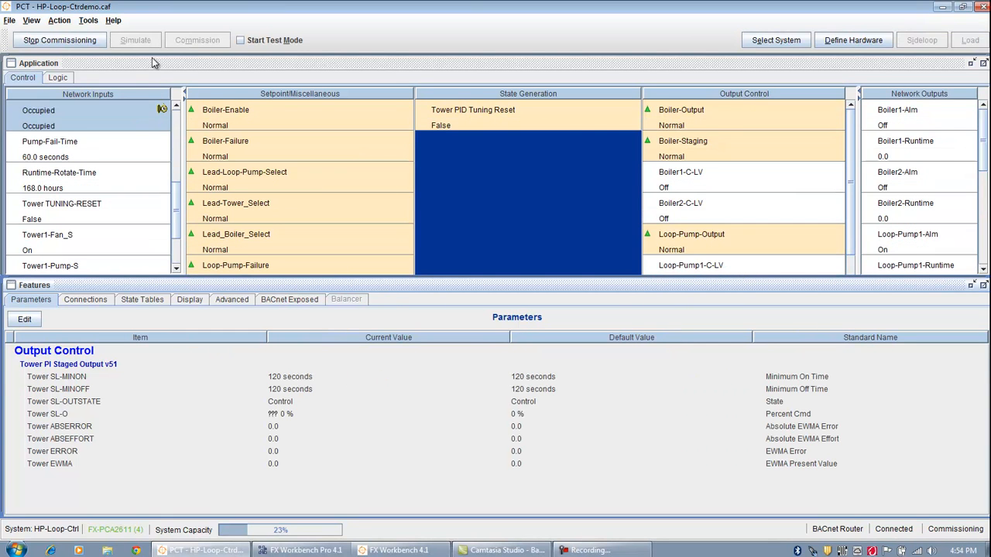
Open the controller's Occupied-Schedule in the advanced features and display its Weekly Schedule to check the occupancy times for each day.
{"action": "left_click", "coordinate": [236, 301]}
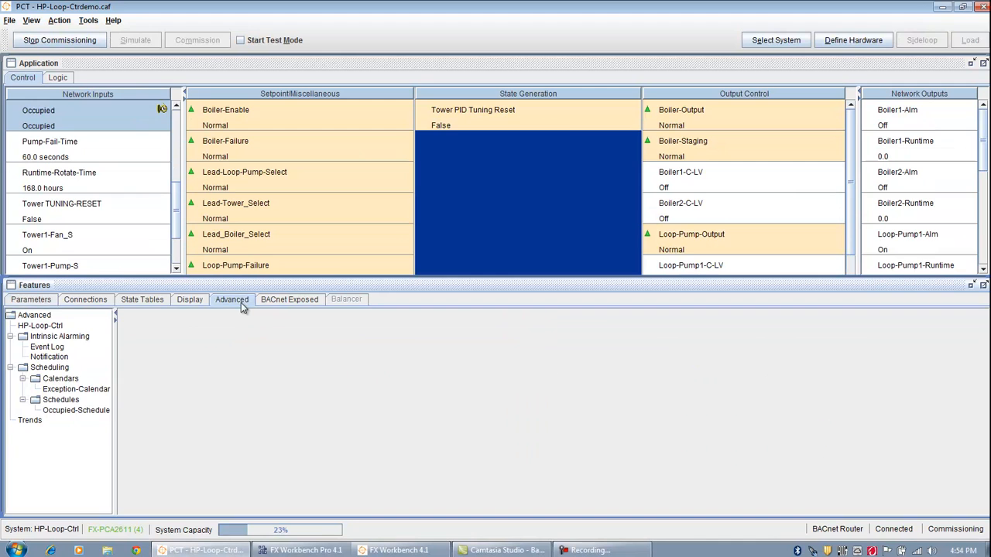
{"action": "left_click", "coordinate": [64, 412]}
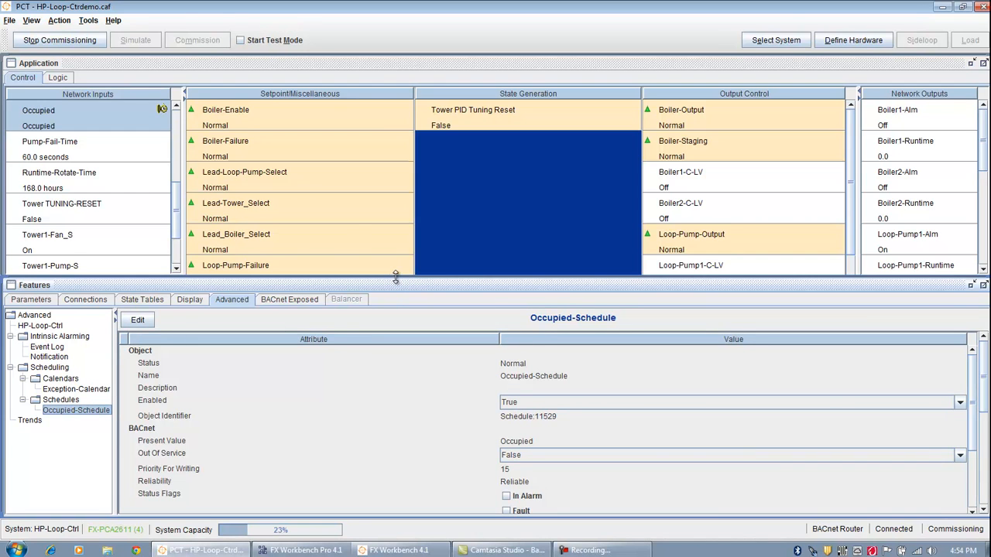
{"action": "left_click_drag", "start_coordinate": [396, 278], "coordinate": [391, 146]}
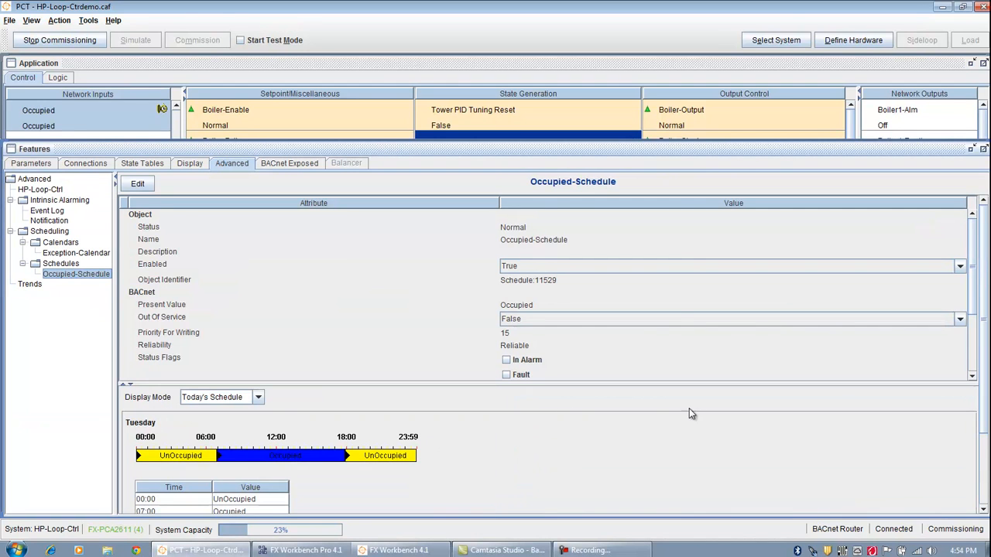
{"action": "left_click_drag", "start_coordinate": [985, 336], "coordinate": [985, 413]}
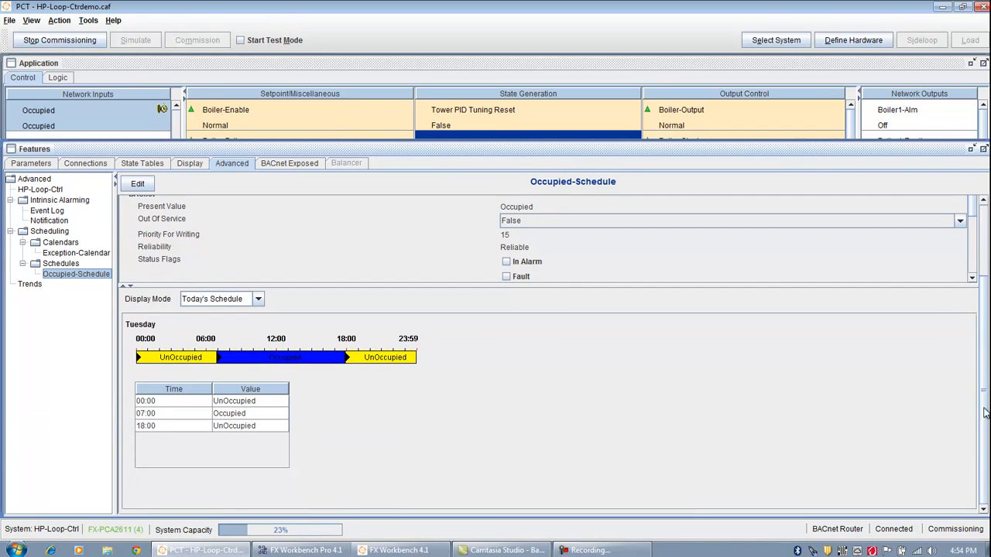
{"action": "left_click", "coordinate": [259, 302]}
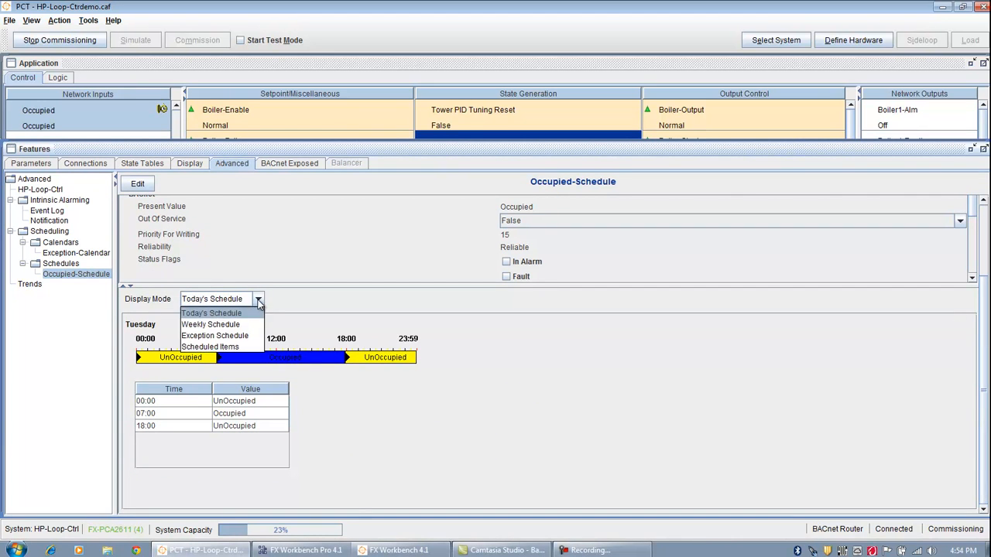
{"action": "left_click", "coordinate": [236, 325]}
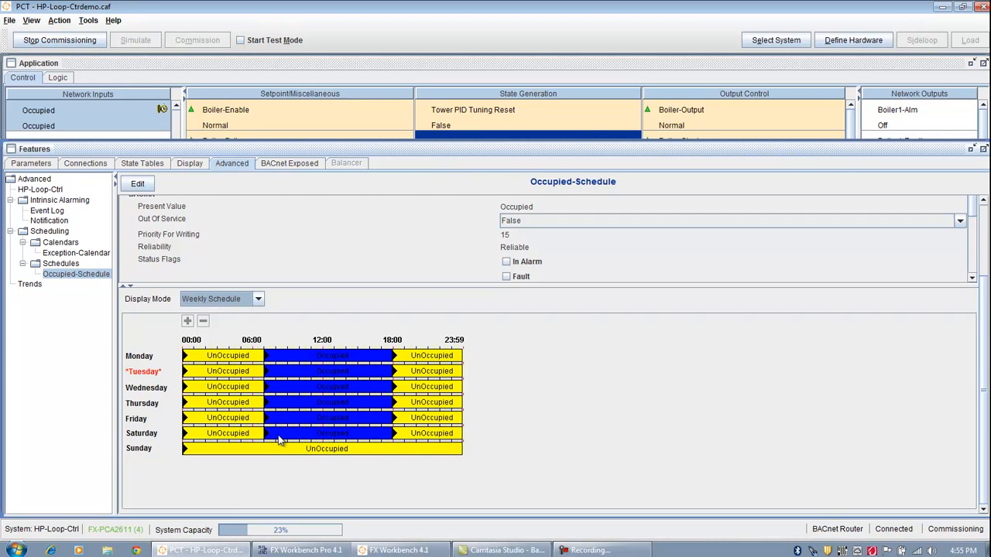
{"action": "left_click", "coordinate": [590, 551]}
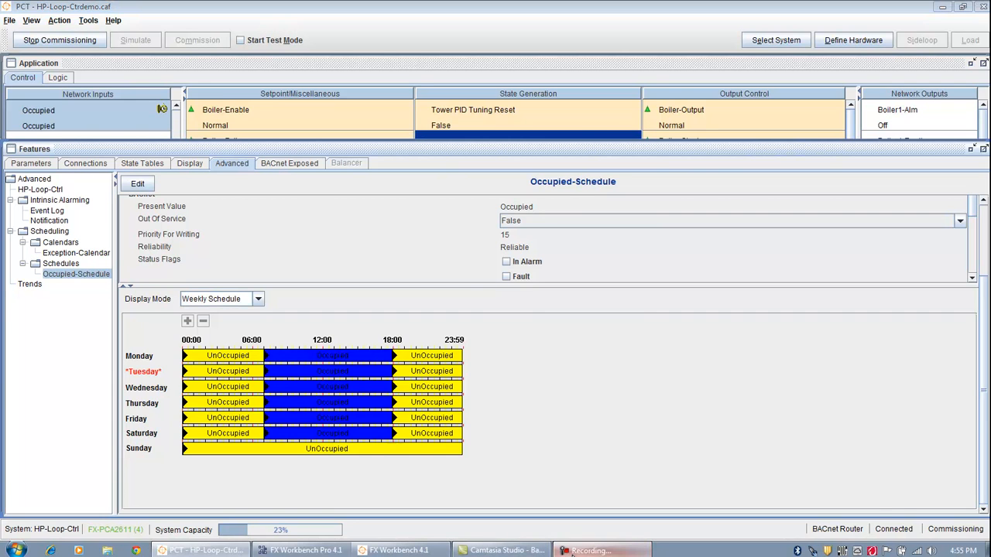